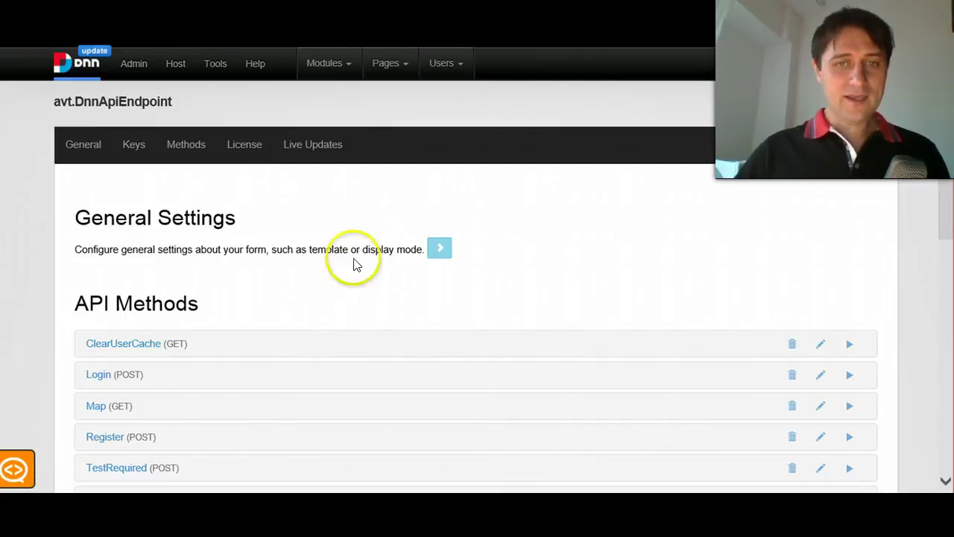
Create a new API method and name it Print
scroll(605, 217, down, 1)
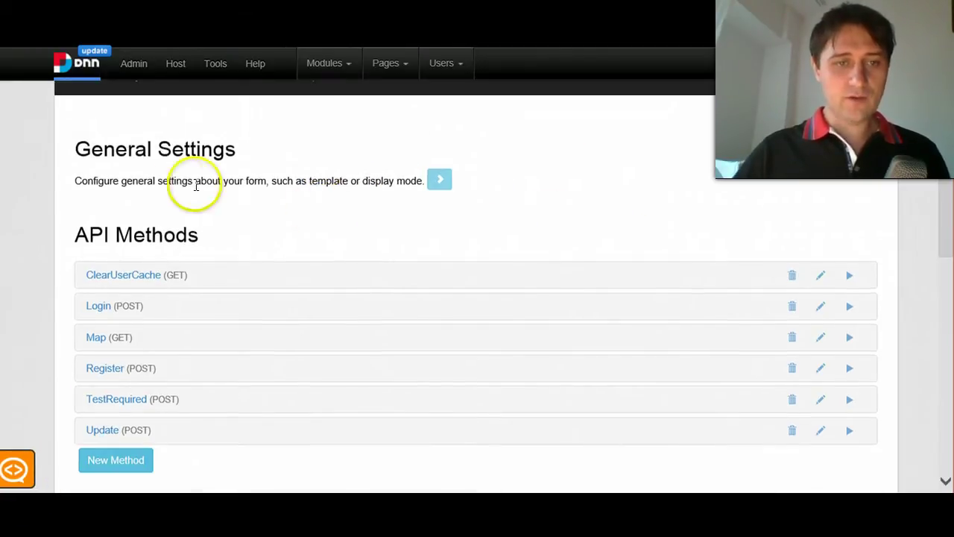
scroll(294, 193, up, 2)
scroll(202, 287, down, 1)
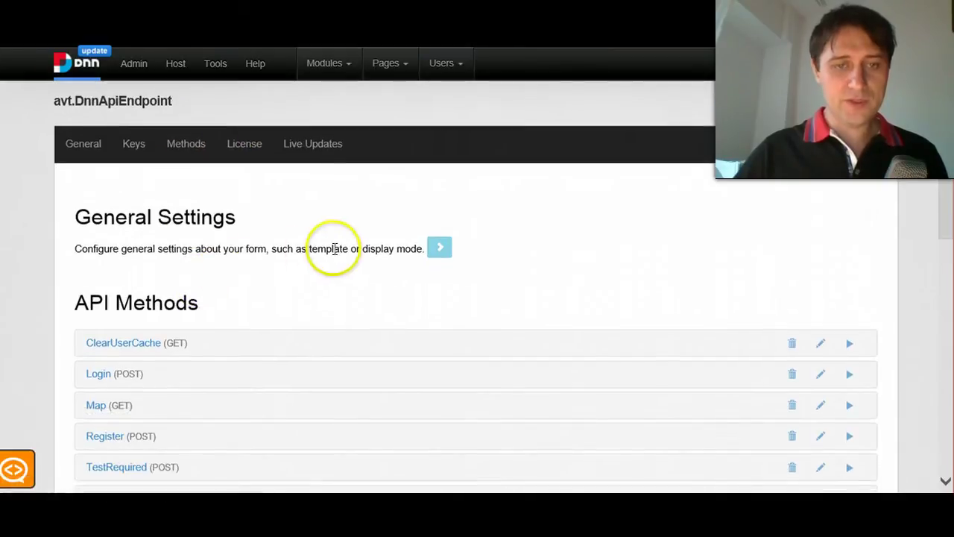
scroll(333, 249, down, 2)
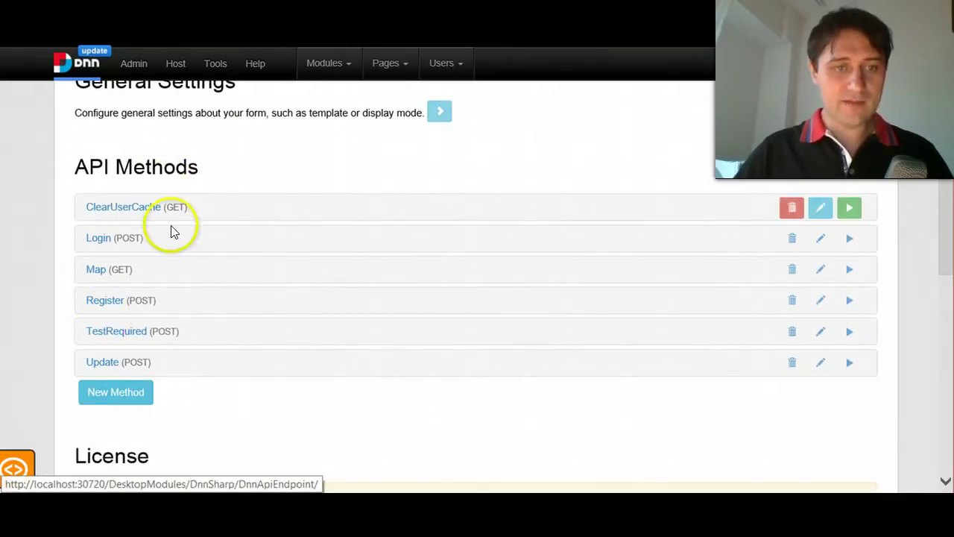
click(146, 398)
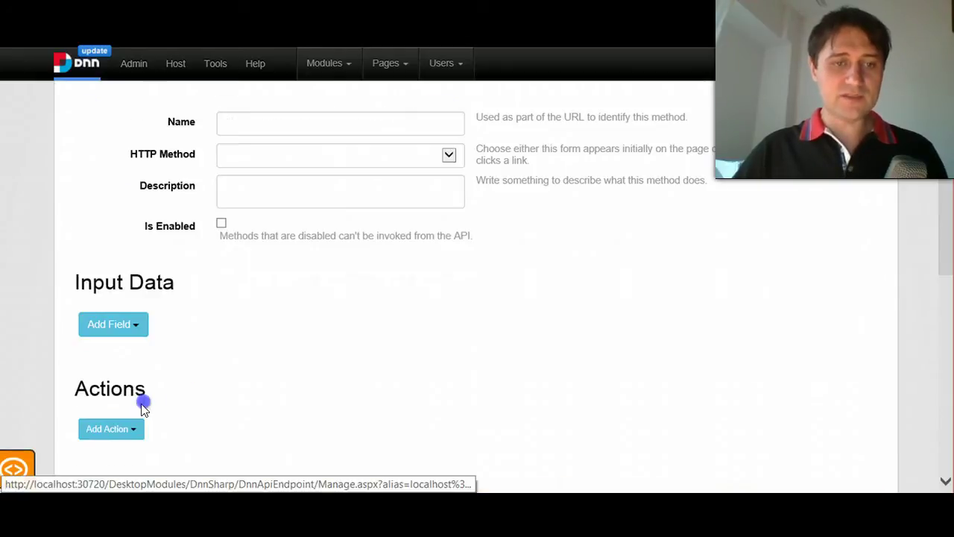
scroll(258, 345, up, 2)
double_click(309, 253)
text(Print)
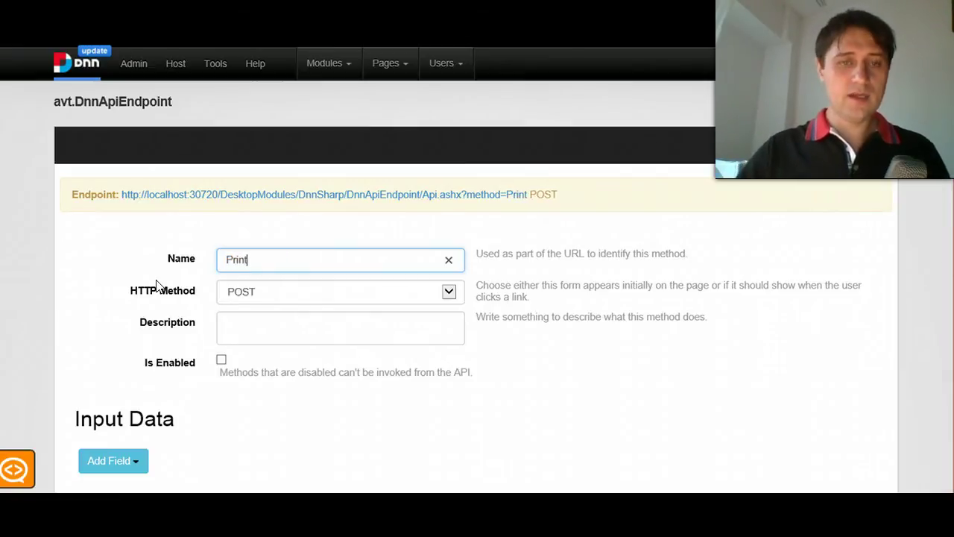
click(249, 254)
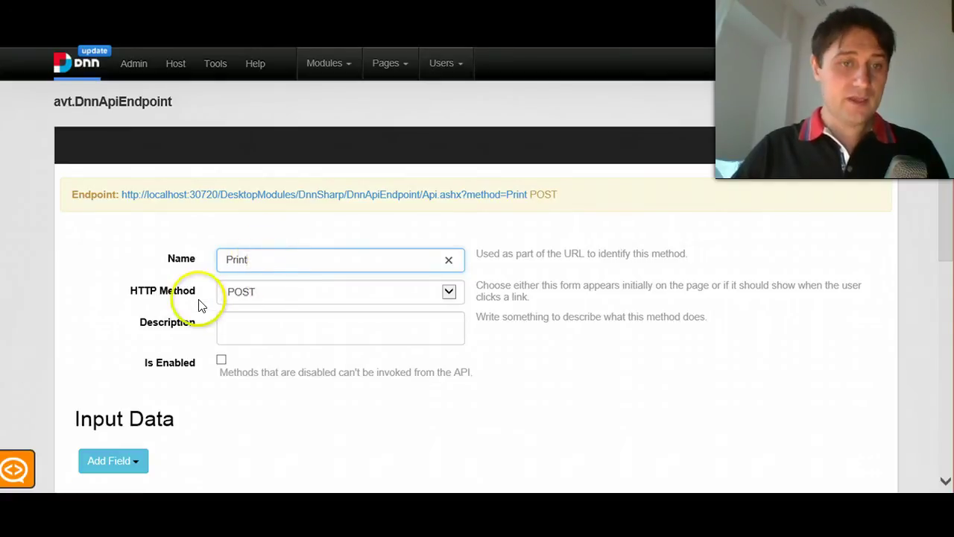
Set the Print method's HTTP method to POST and enable the method
click(232, 289)
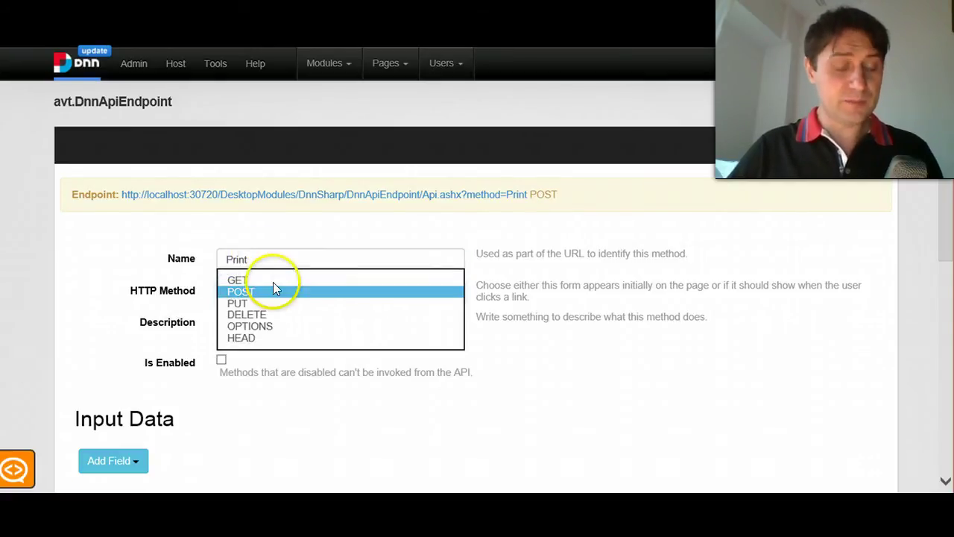
click(267, 292)
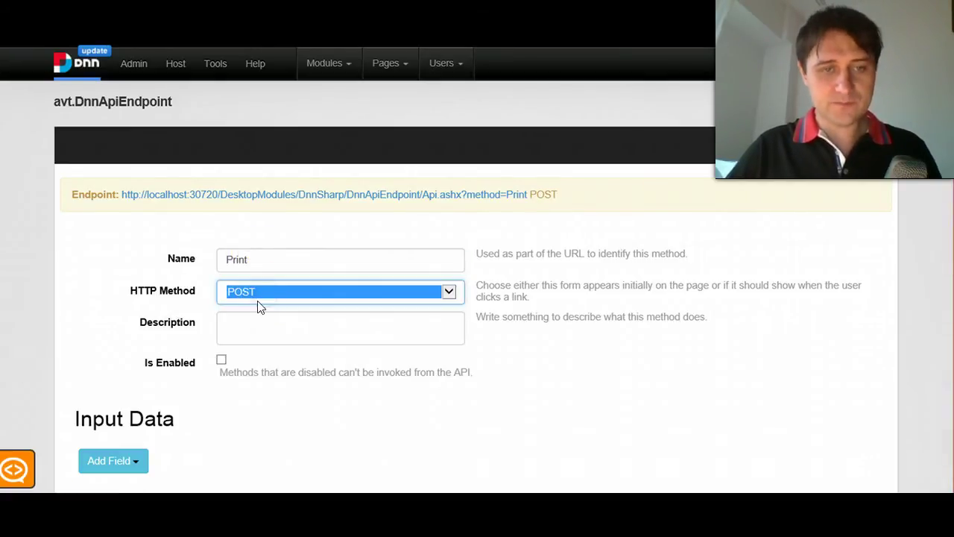
scroll(194, 328, down, 1)
click(223, 291)
Add a text field called Name to the method's input data and collapse its settings
scroll(130, 358, down, 2)
click(142, 260)
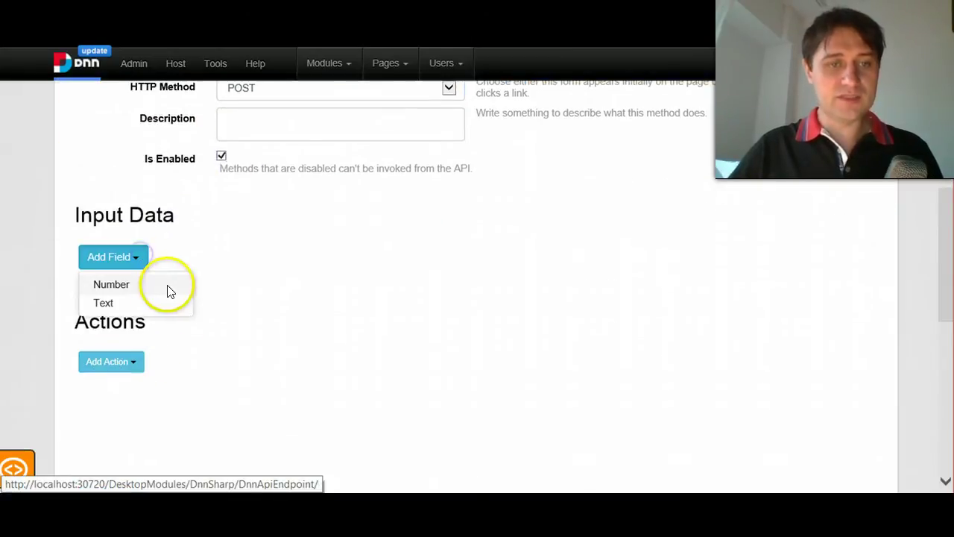
click(149, 307)
click(324, 321)
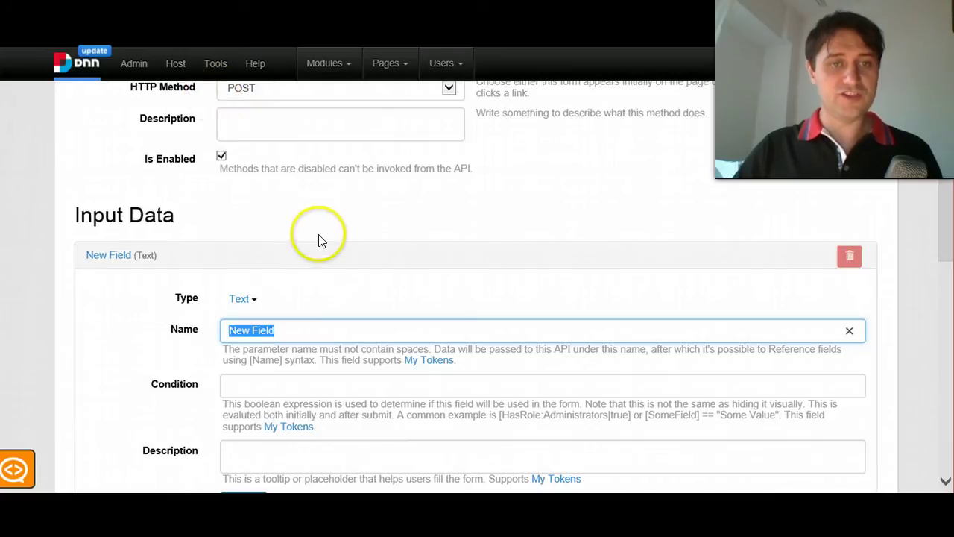
click(320, 328)
triple_click(283, 330)
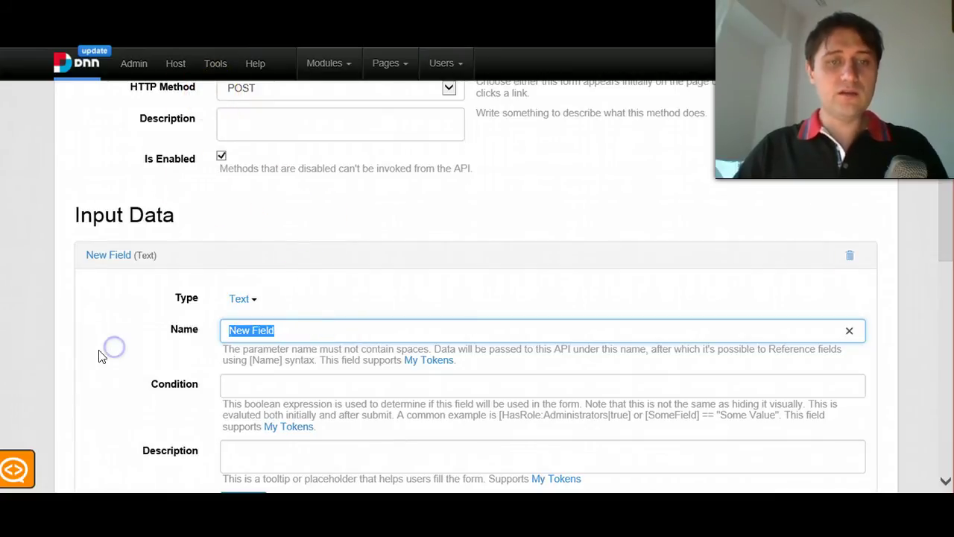
text(Name)
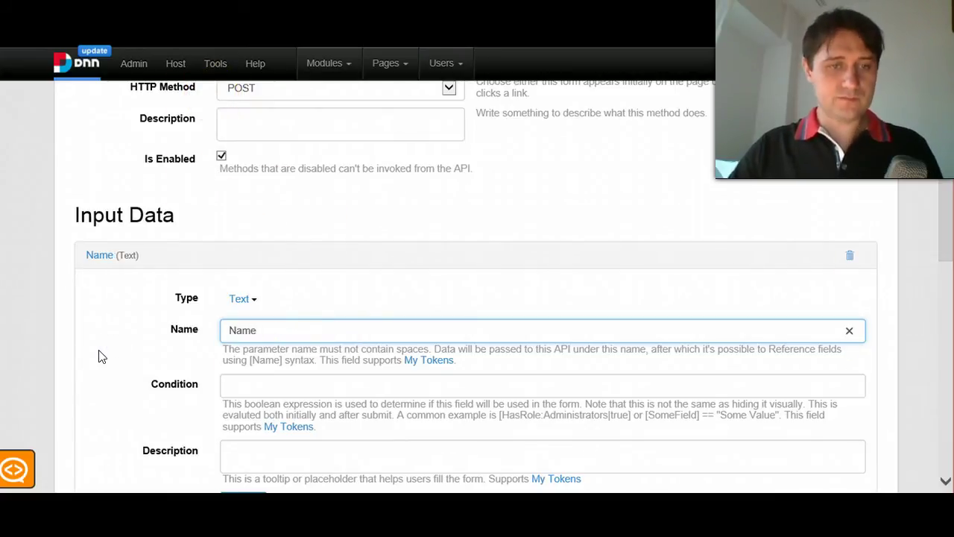
scroll(119, 343, down, 1)
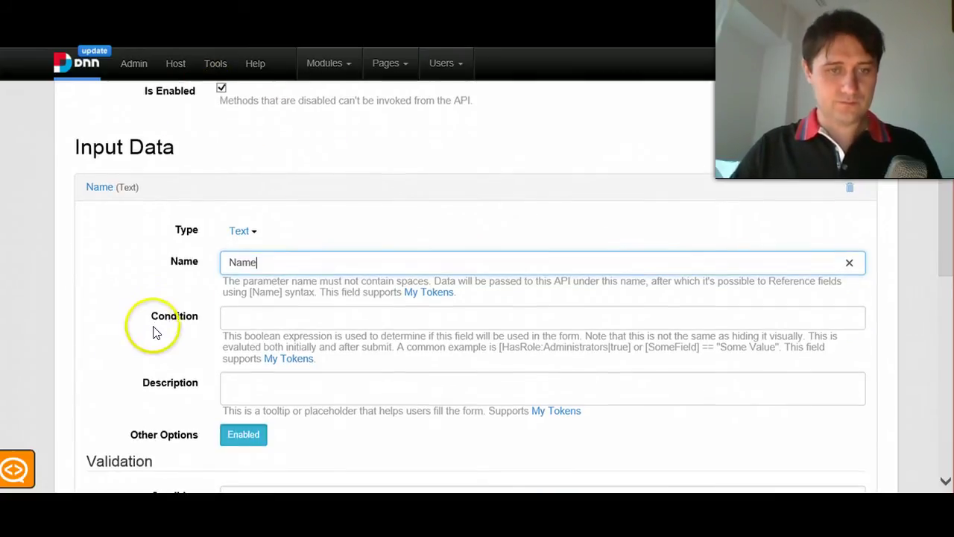
click(114, 192)
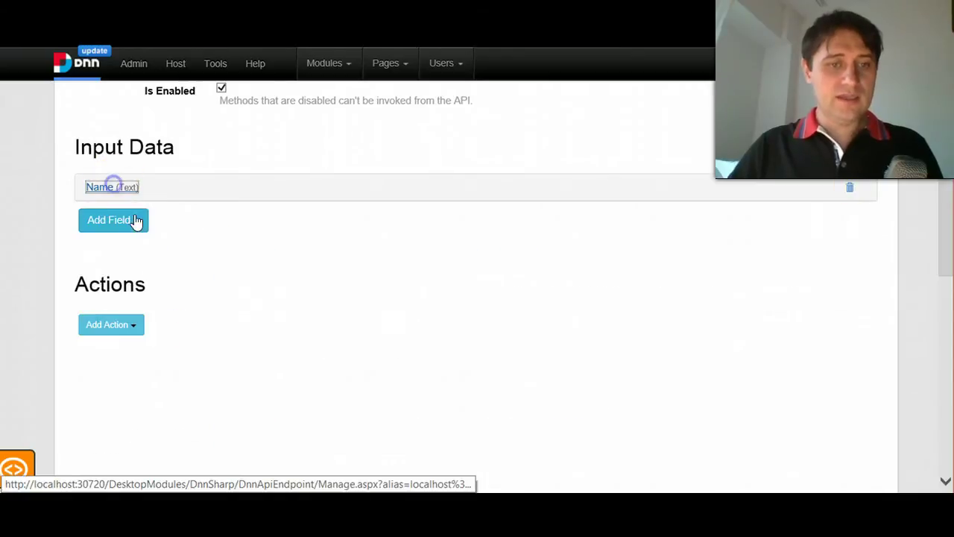
Add a JSON Response action to the Print method
click(141, 336)
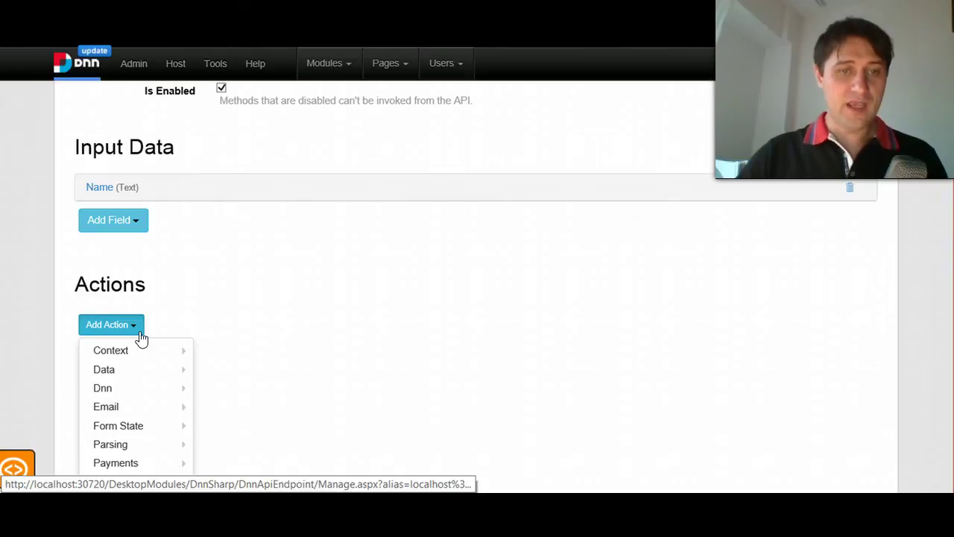
scroll(141, 339, down, 2)
mouse_move(138, 347)
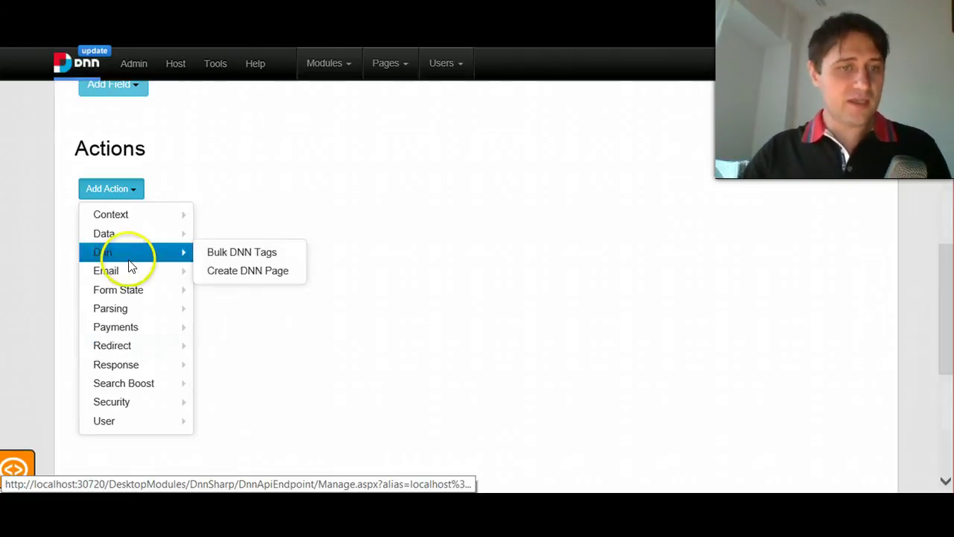
mouse_move(175, 240)
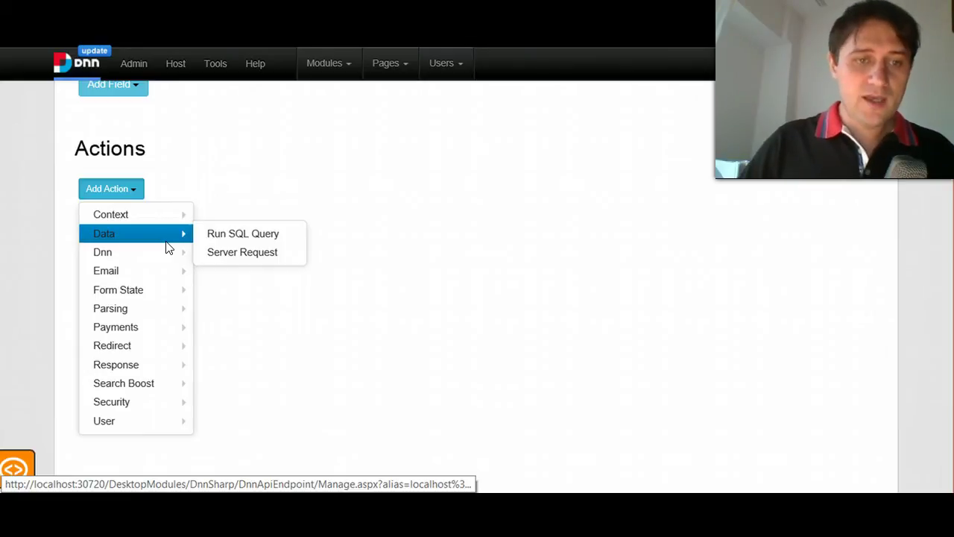
click(153, 309)
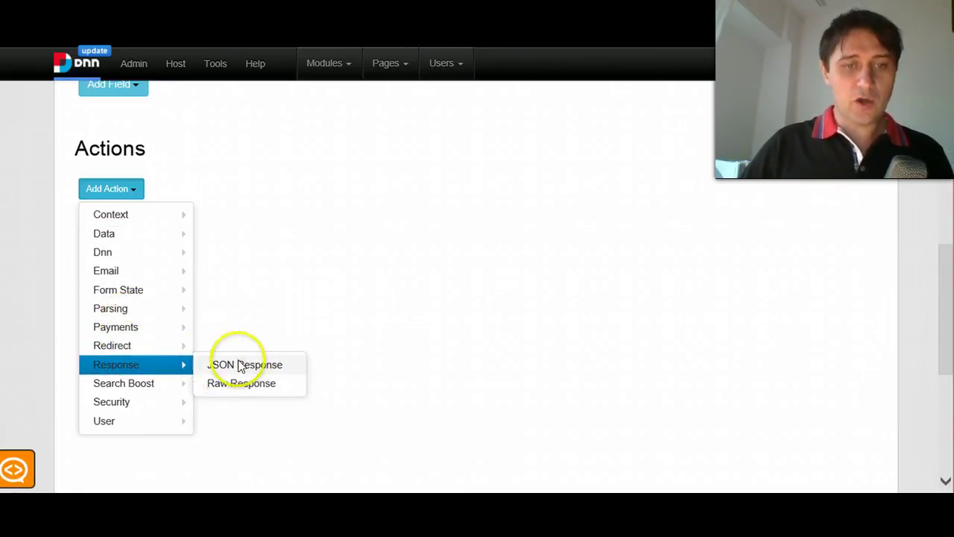
click(266, 368)
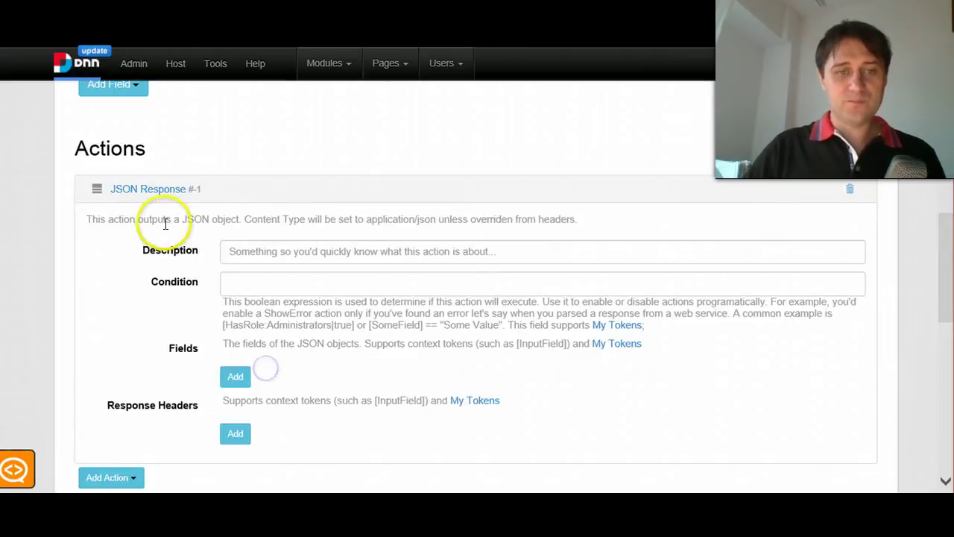
Add a field named Output to the JSON Response and enter empty token brackets [] as its value
scroll(313, 365, down, 2)
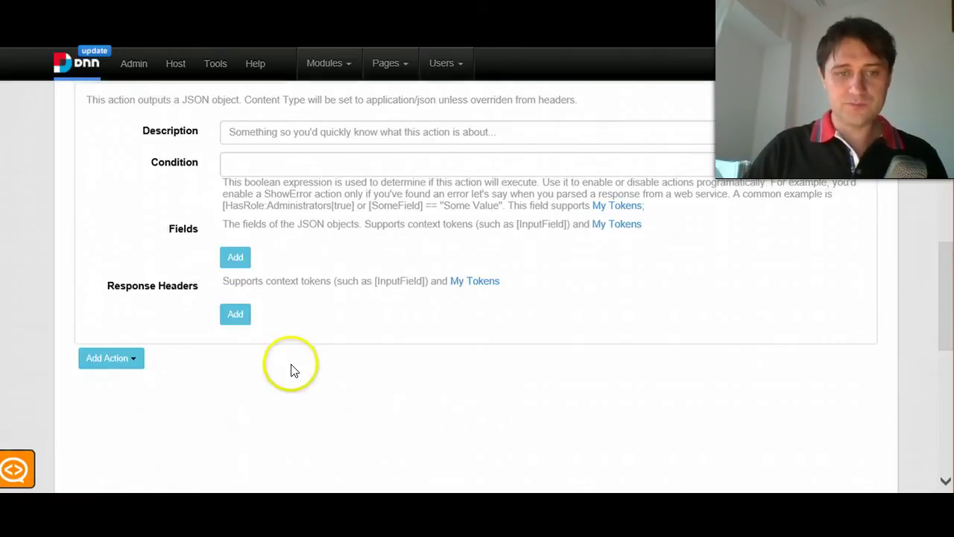
click(234, 237)
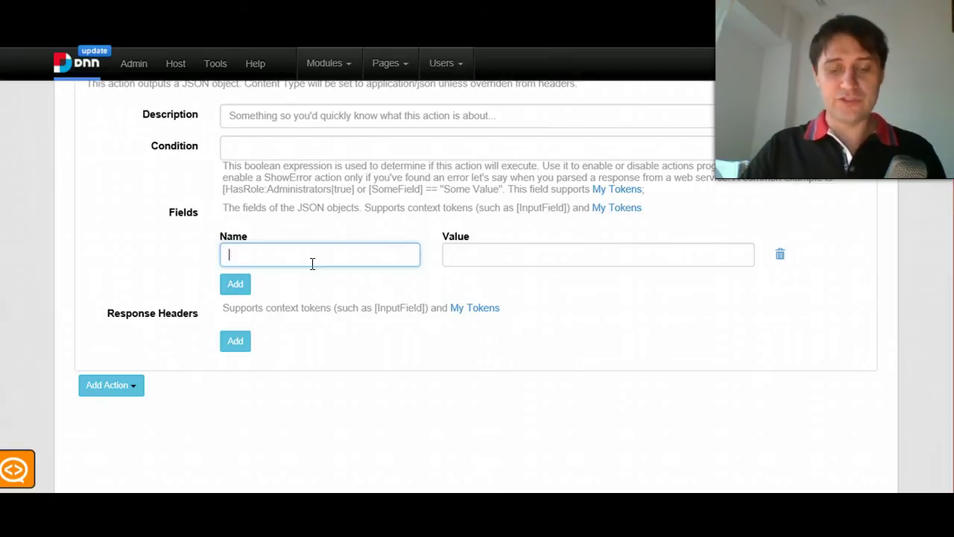
text(Oupu)
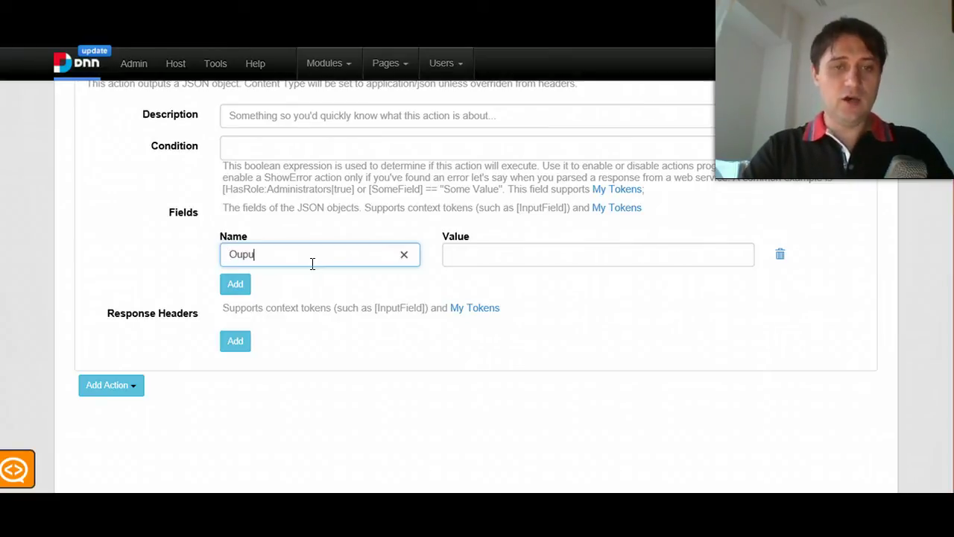
key(BackSpace)
key(BackSpace)
text(tput)
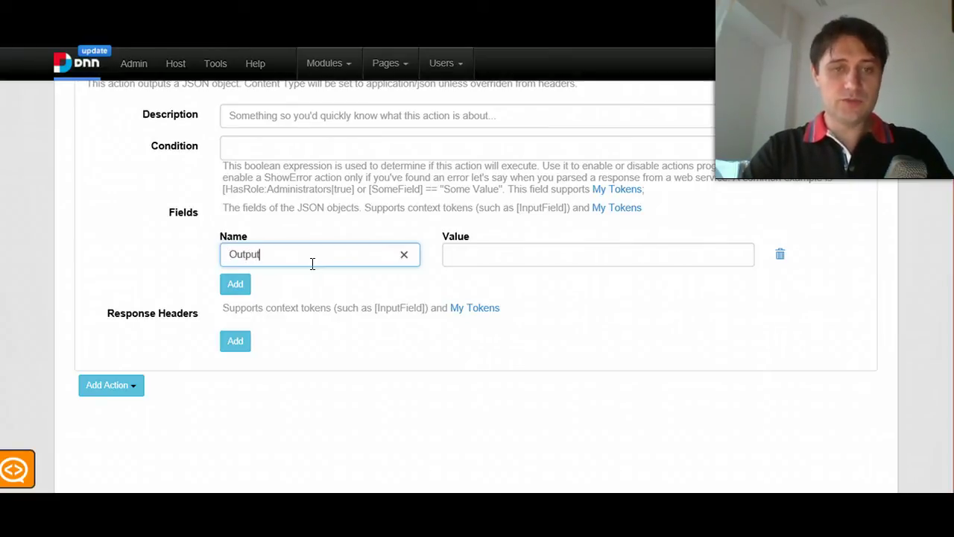
key(Tab)
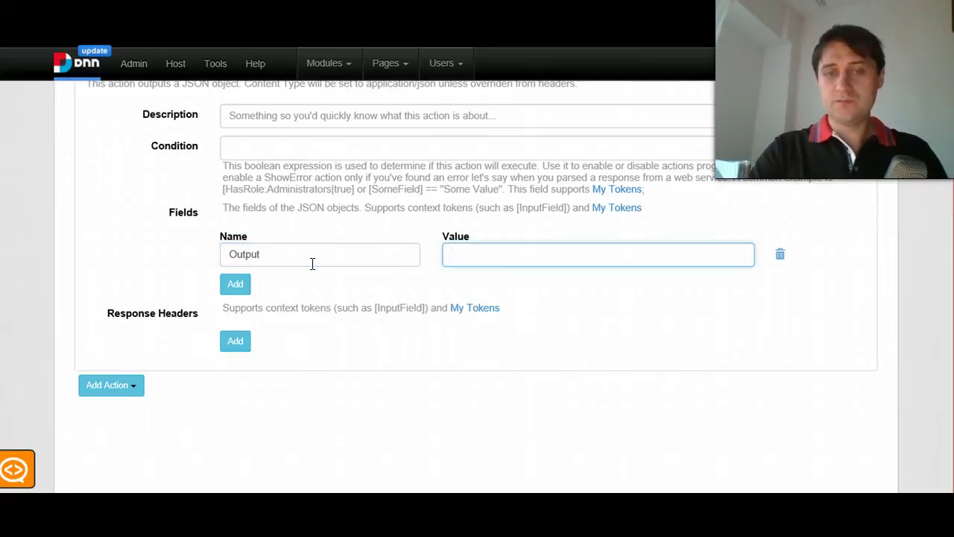
text([])
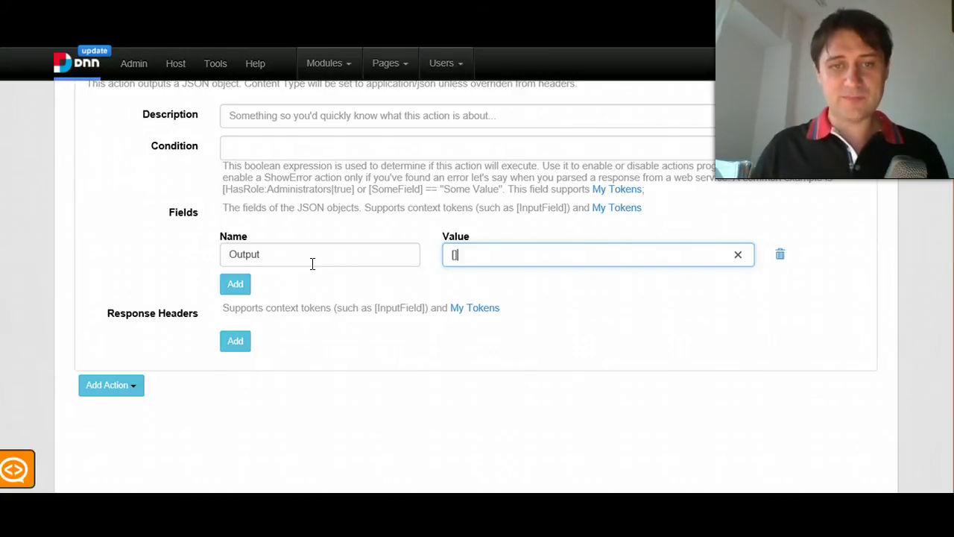
Check the input field's name and complete the Output value as the token [Name]
scroll(311, 268, up, 5)
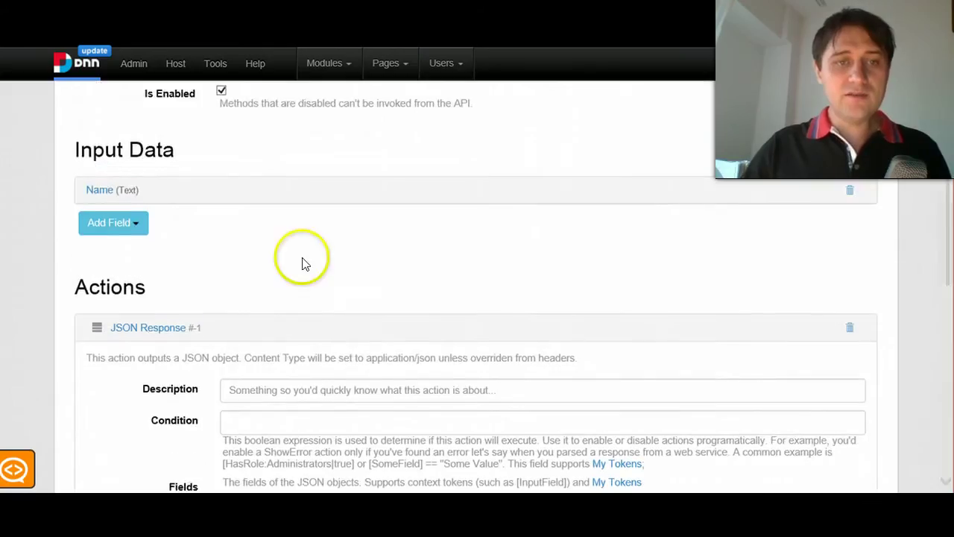
scroll(196, 331, up, 1)
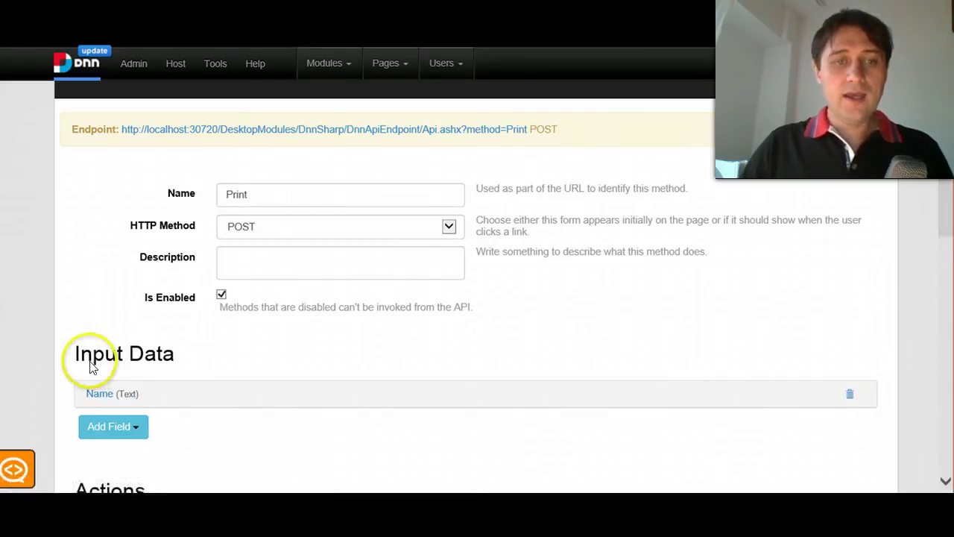
scroll(112, 390, down, 2)
double_click(121, 327)
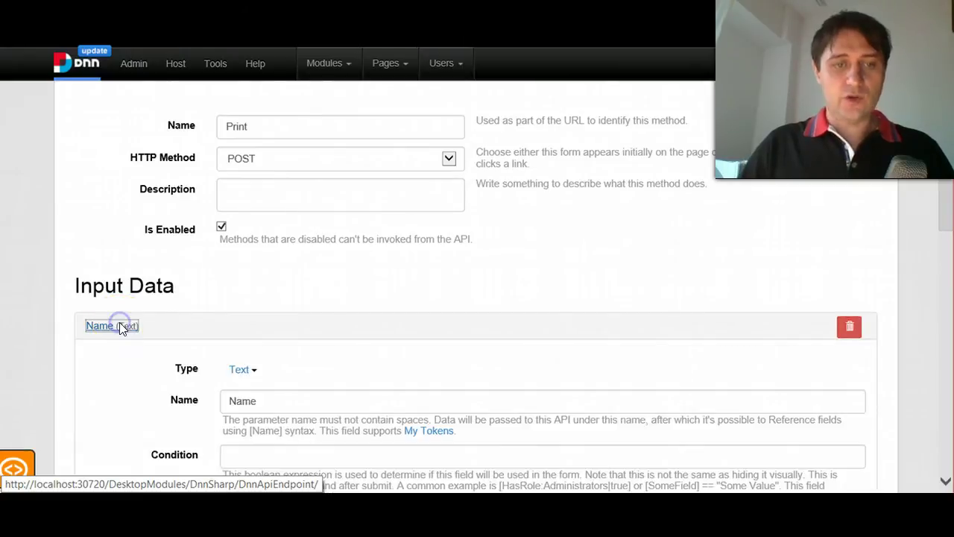
scroll(348, 351, down, 4)
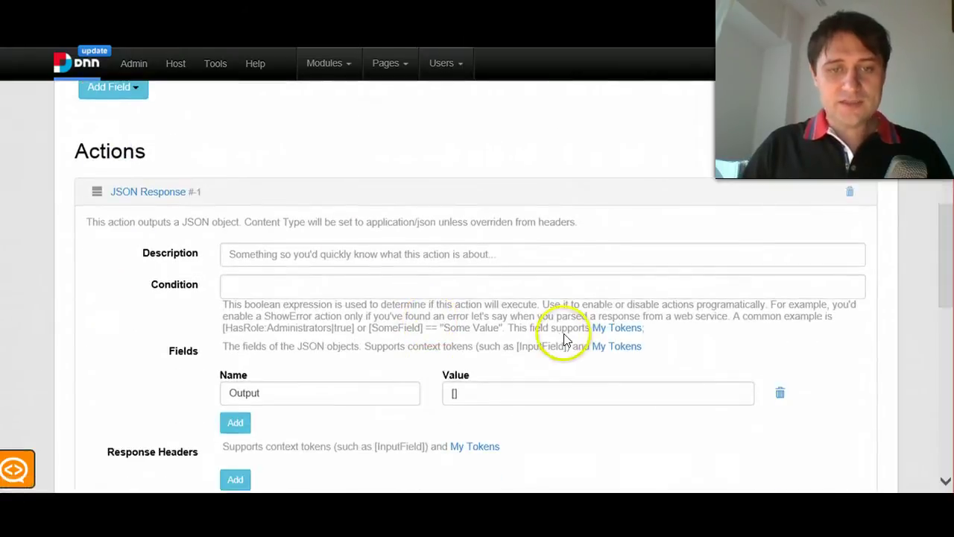
click(455, 392)
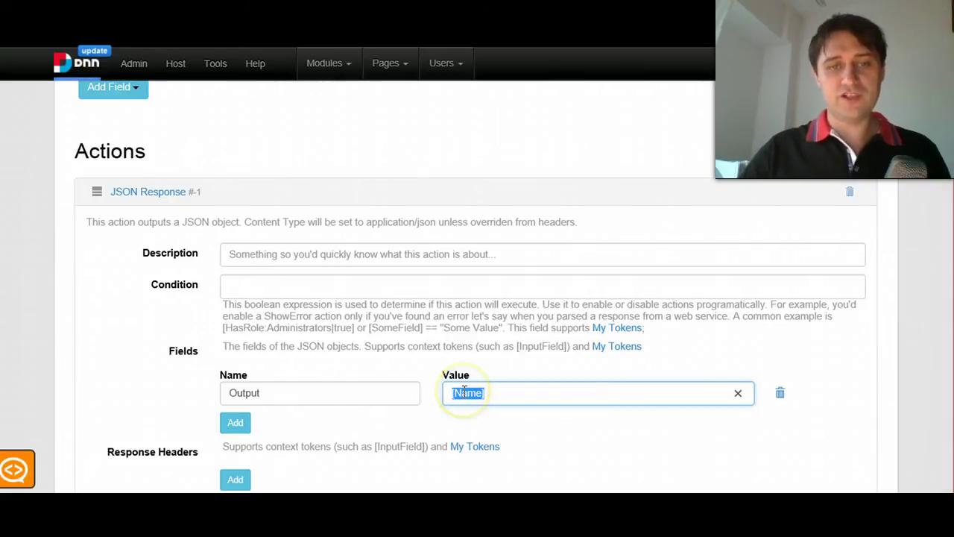
Review how the Name input field is referenced by the Output field of the JSON Response
scroll(358, 263, up, 5)
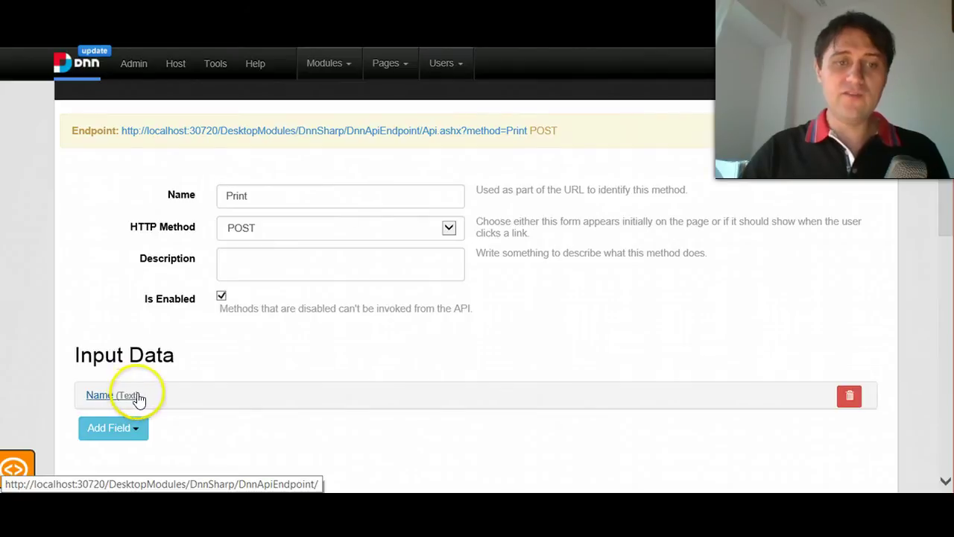
scroll(142, 395, down, 1)
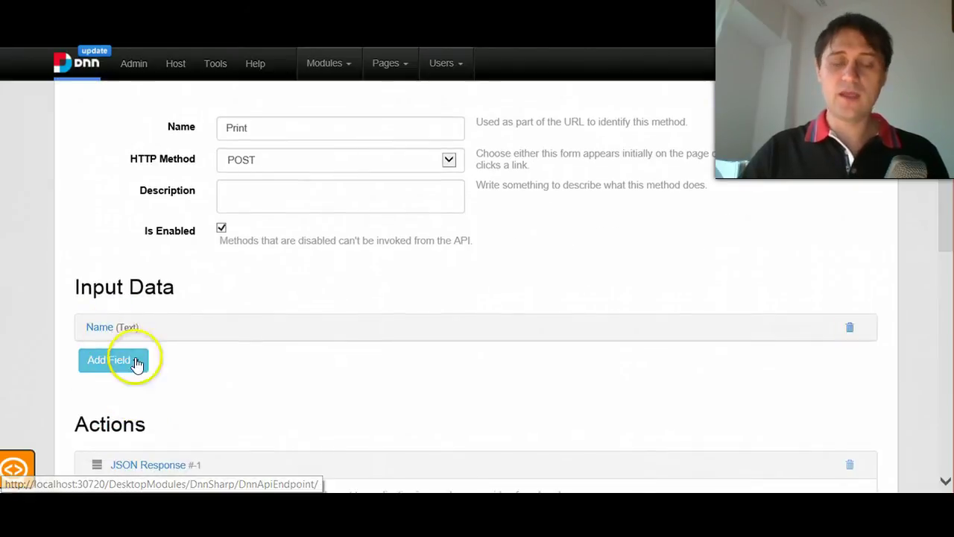
scroll(149, 350, down, 2)
scroll(298, 369, down, 2)
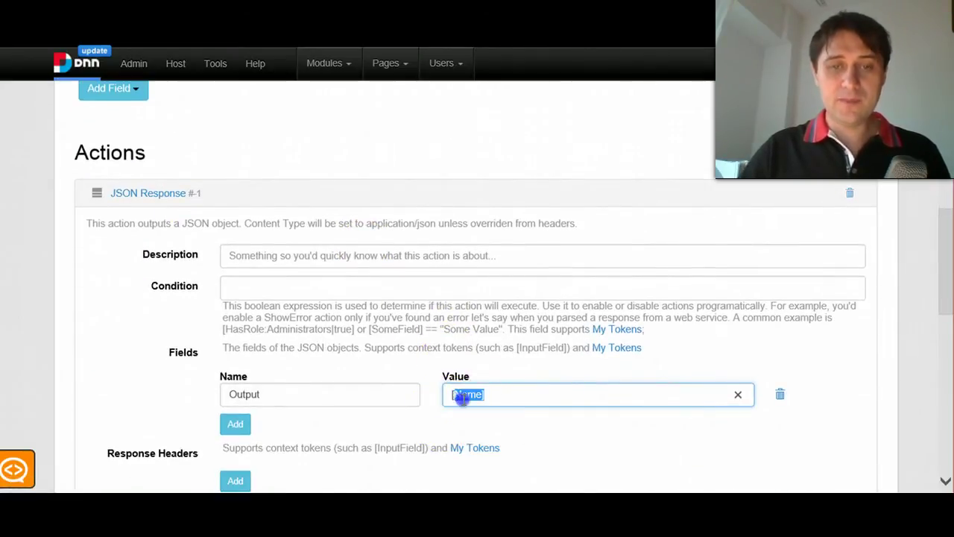
click(489, 416)
scroll(343, 331, down, 1)
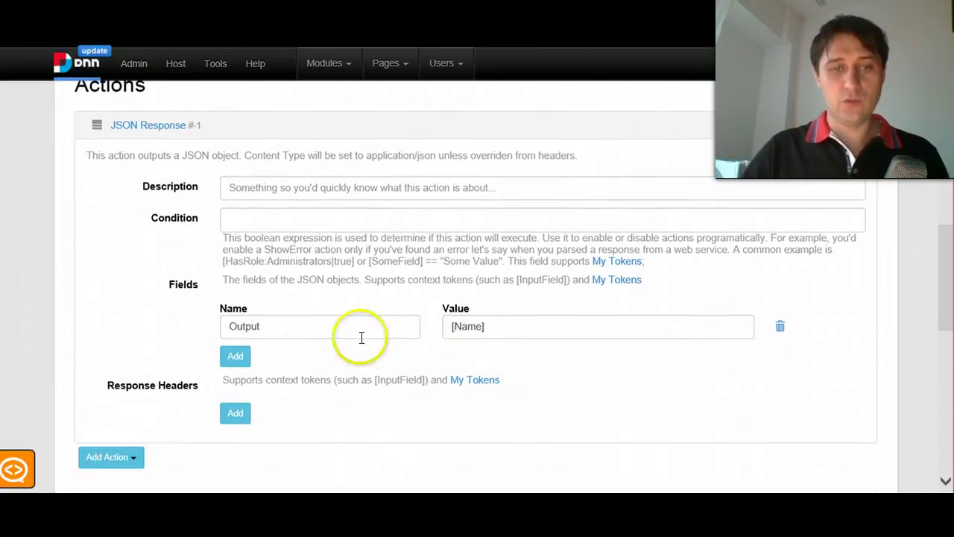
click(272, 326)
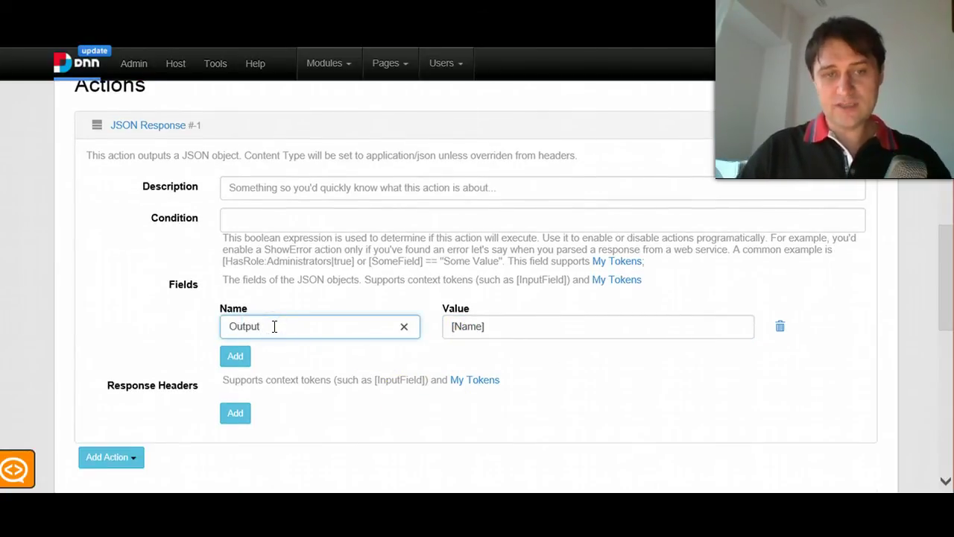
Check the JSON Response's Output field and its [Name] token, and save the Print method
click(462, 348)
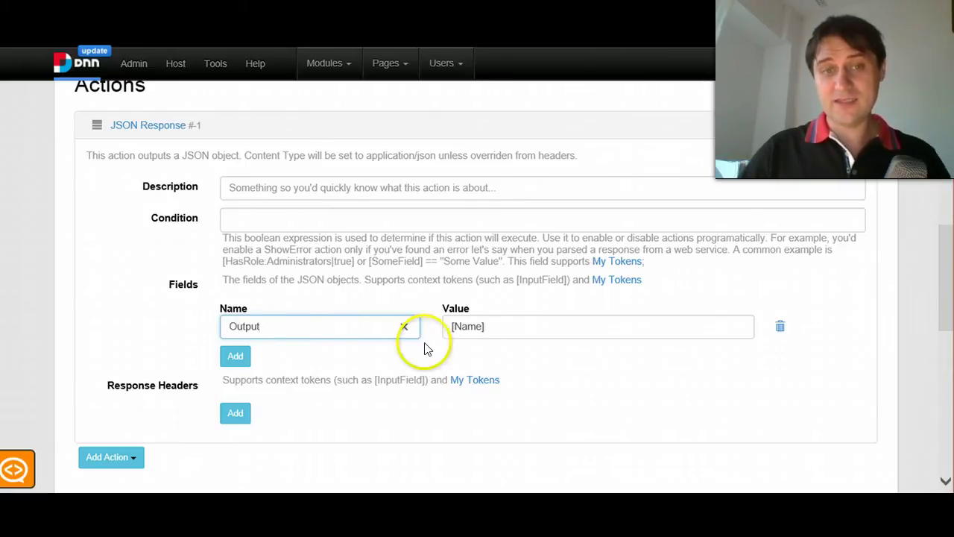
drag(492, 335, 456, 331)
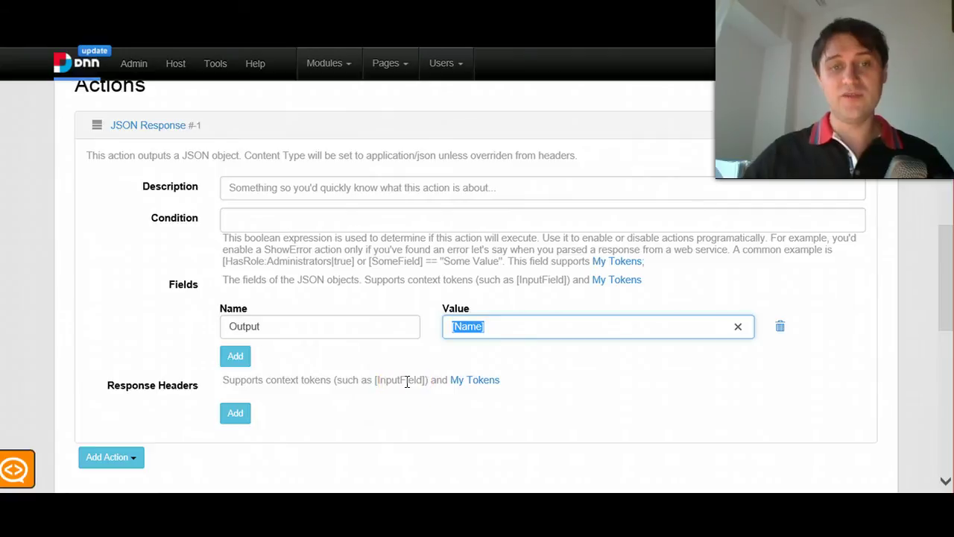
scroll(345, 370, down, 2)
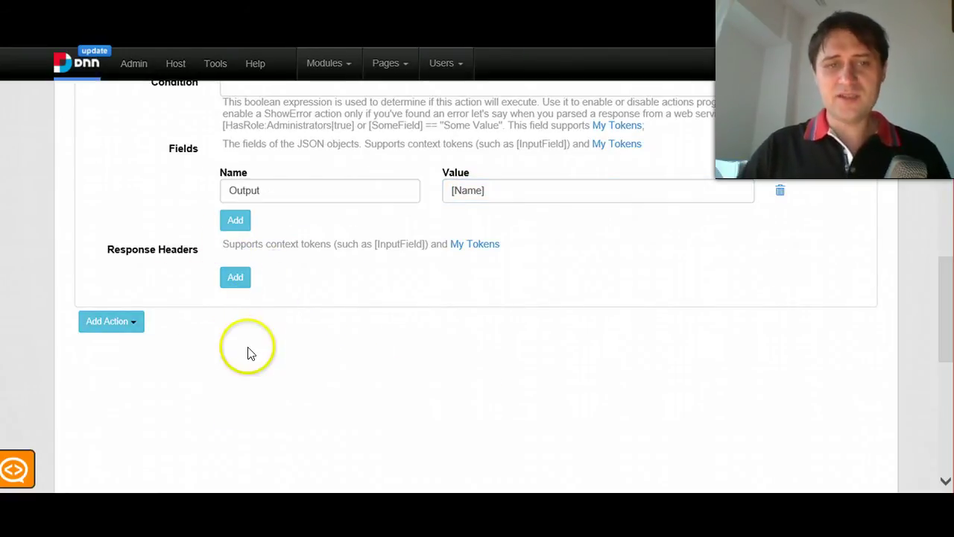
scroll(249, 351, up, 5)
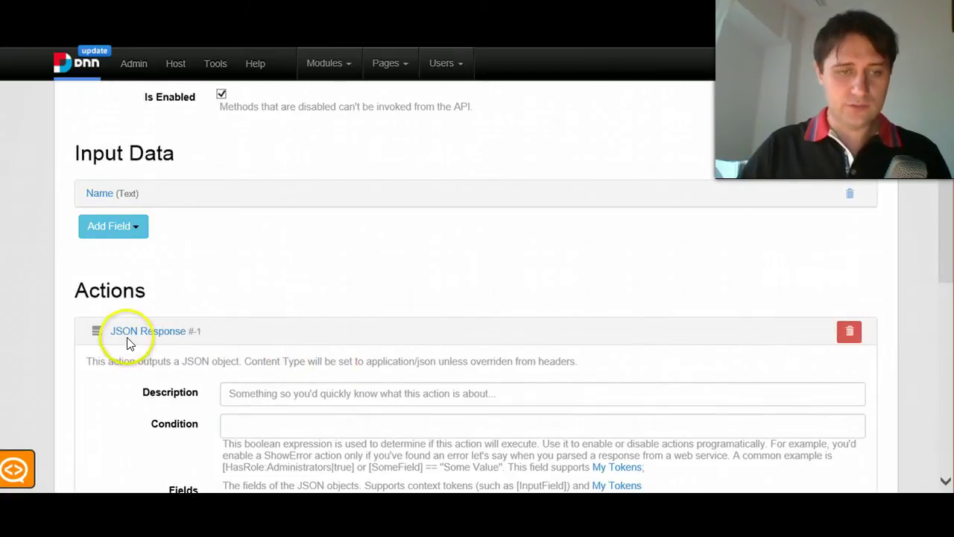
scroll(347, 373, up, 5)
click(862, 221)
Expand the Print method in the API methods list to examine its endpoint, parameters and actions
scroll(209, 250, down, 4)
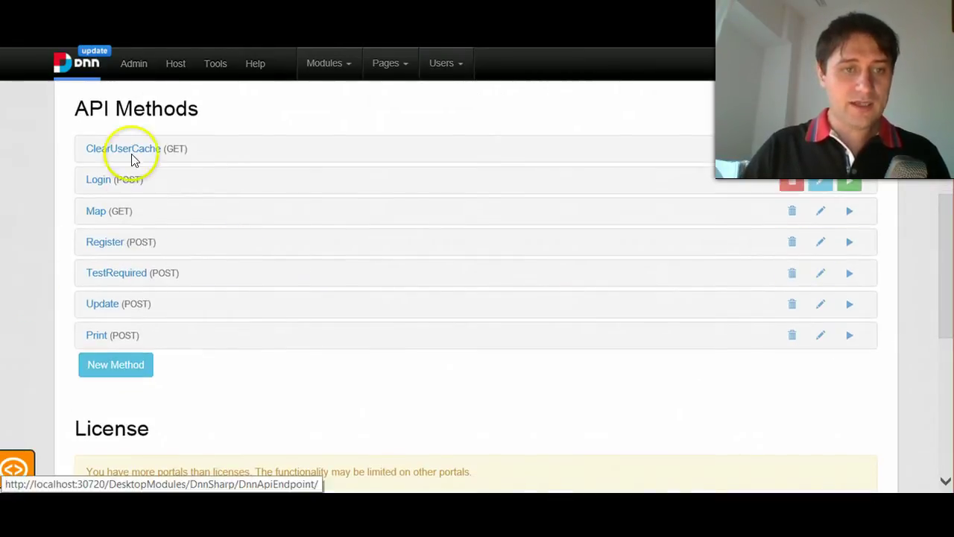
click(95, 339)
scroll(145, 330, down, 1)
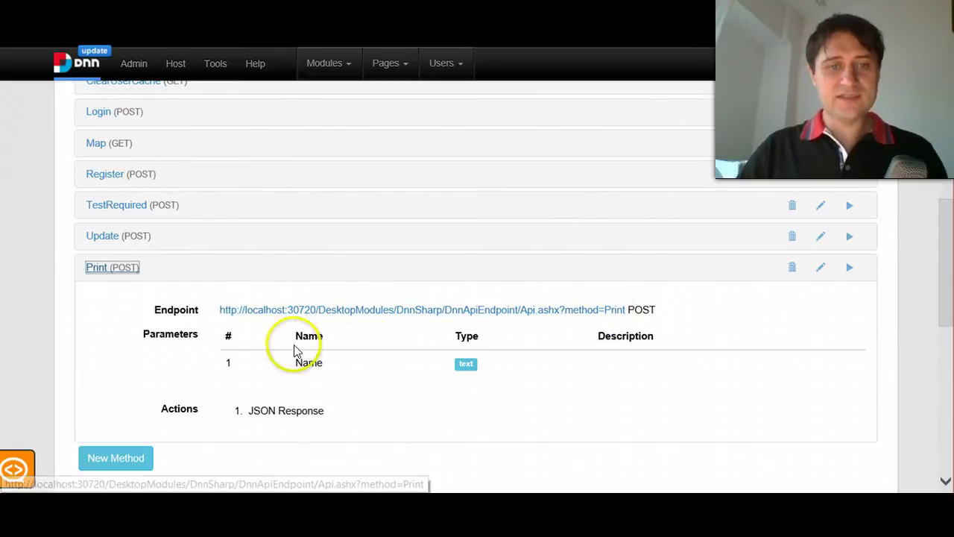
scroll(388, 350, down, 1)
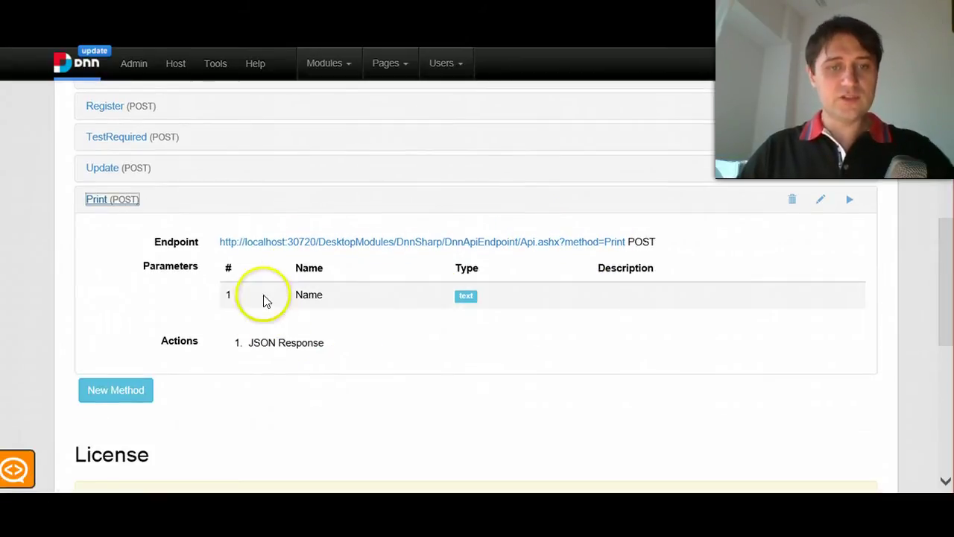
Open the Print method's test page and examine its sample jQuery code
click(850, 200)
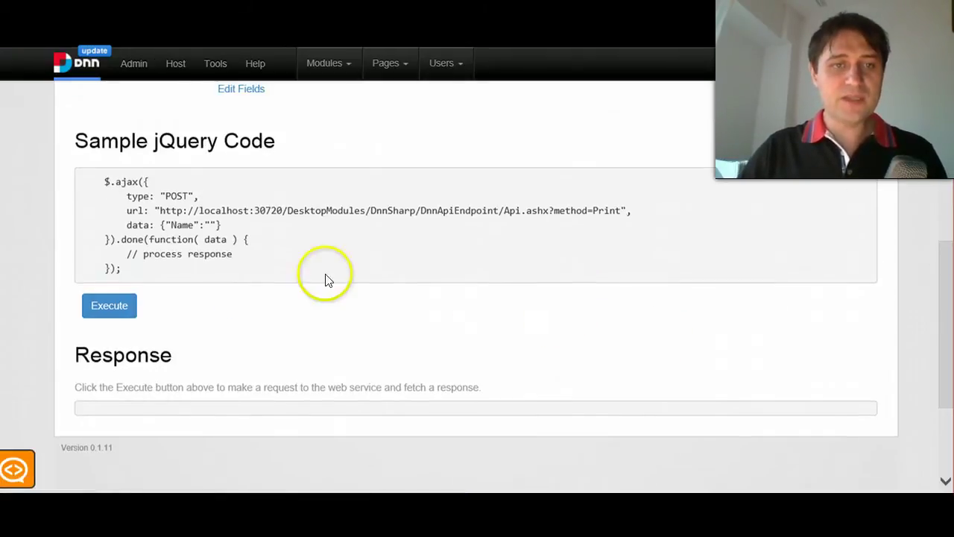
drag(132, 266, 96, 174)
click(141, 269)
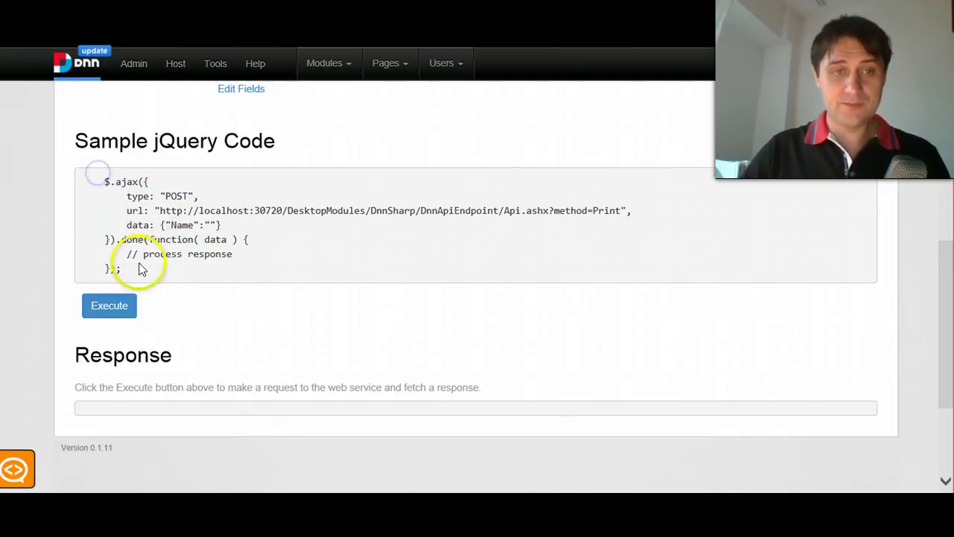
Enter a first name as the Name input, execute the Print request and inspect the returned JSON response
click(110, 307)
click(177, 250)
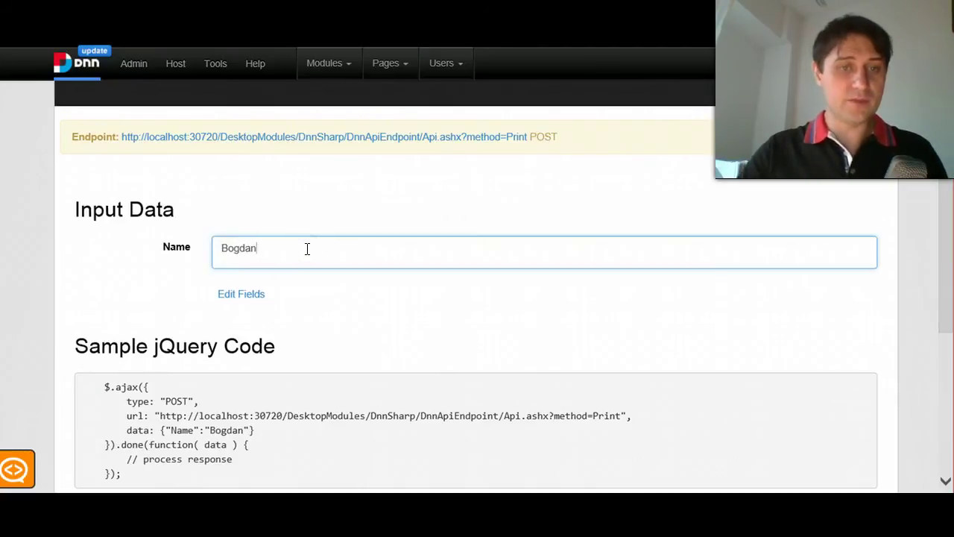
scroll(64, 426, down, 4)
click(120, 240)
click(191, 360)
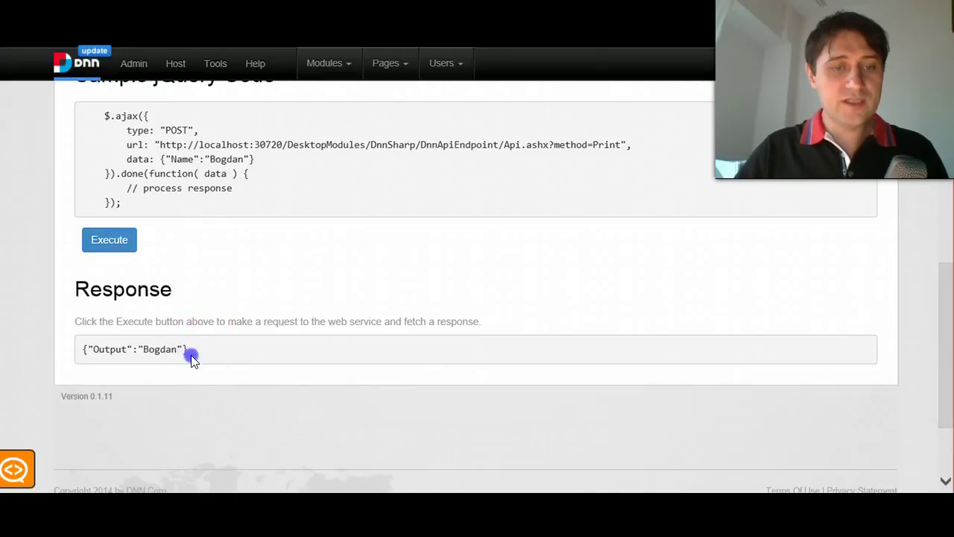
click(105, 361)
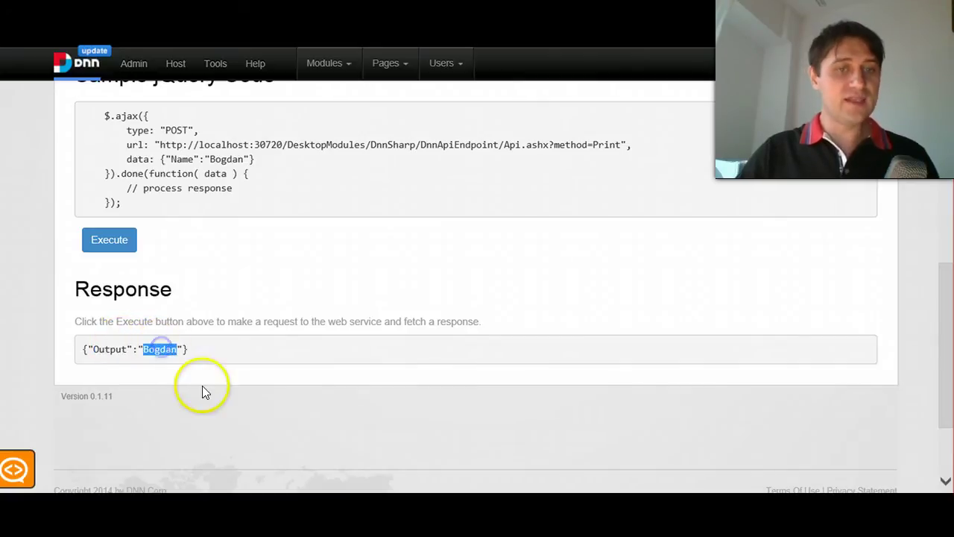
click(216, 362)
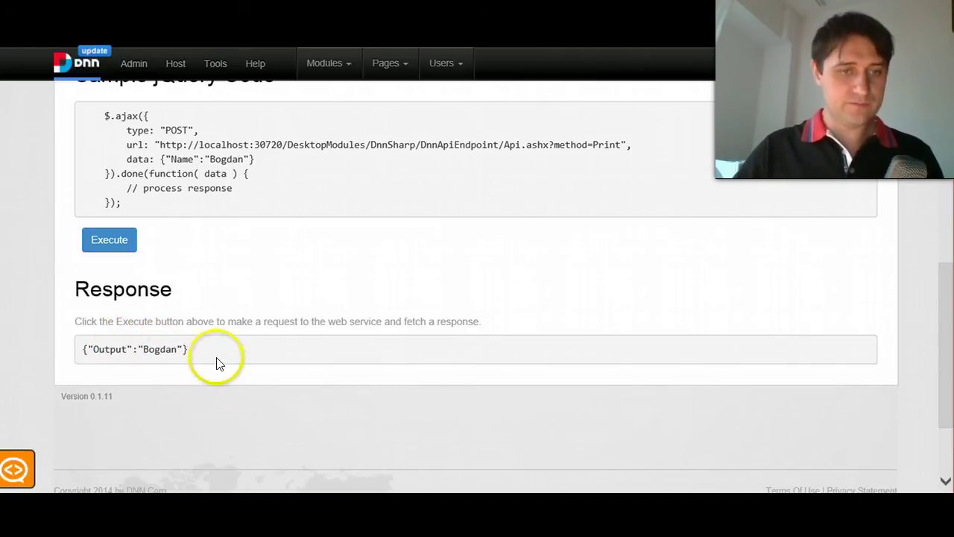
Leave the test page and open the Print method for editing at its Actions section
scroll(624, 351, up, 5)
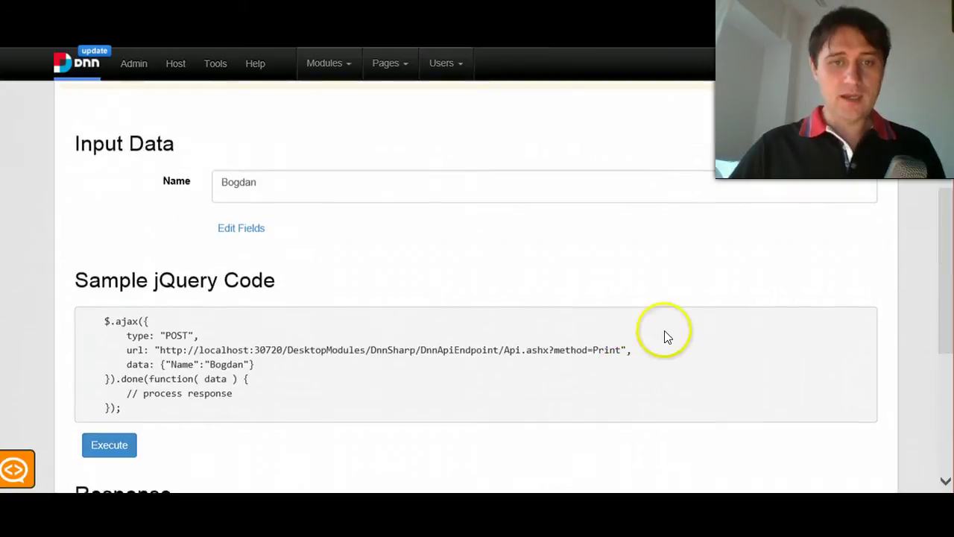
click(863, 167)
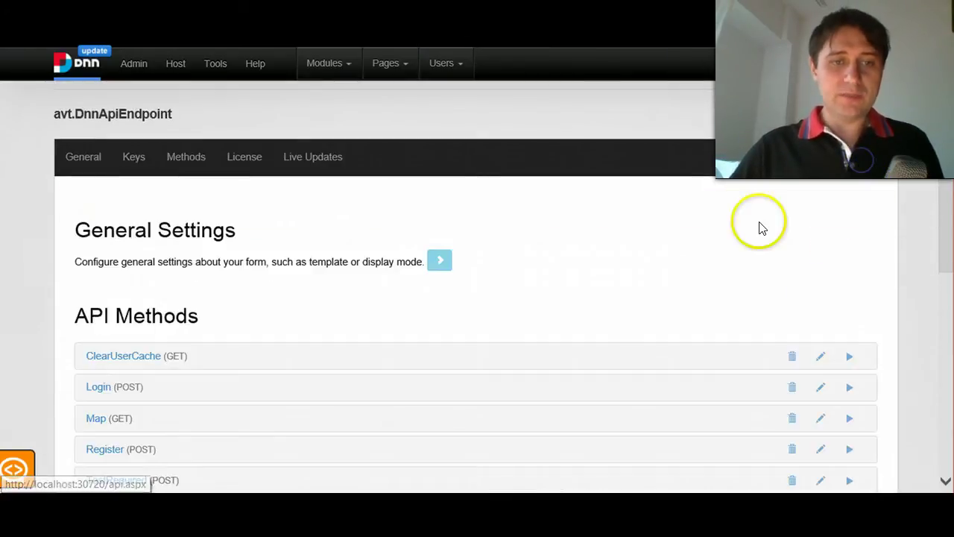
scroll(752, 304, down, 3)
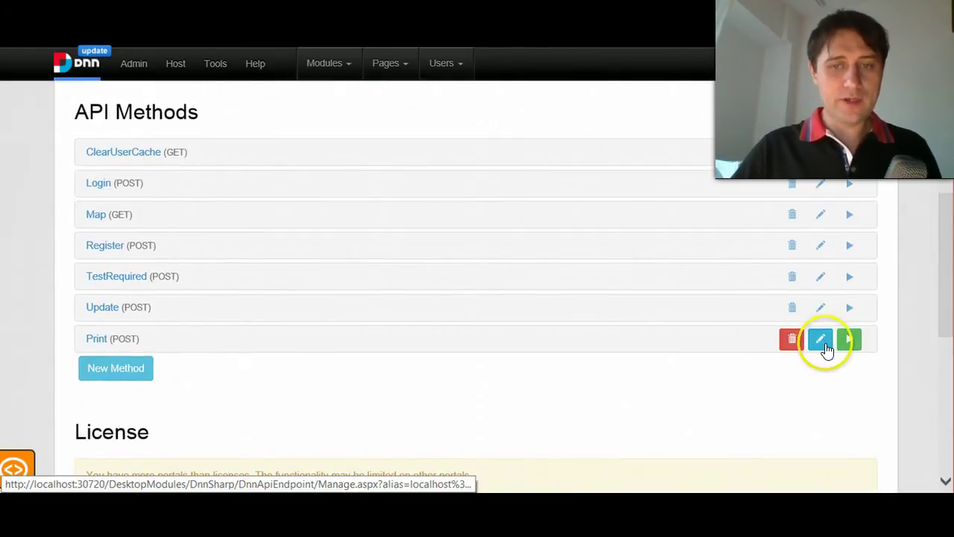
click(820, 341)
scroll(179, 345, down, 1)
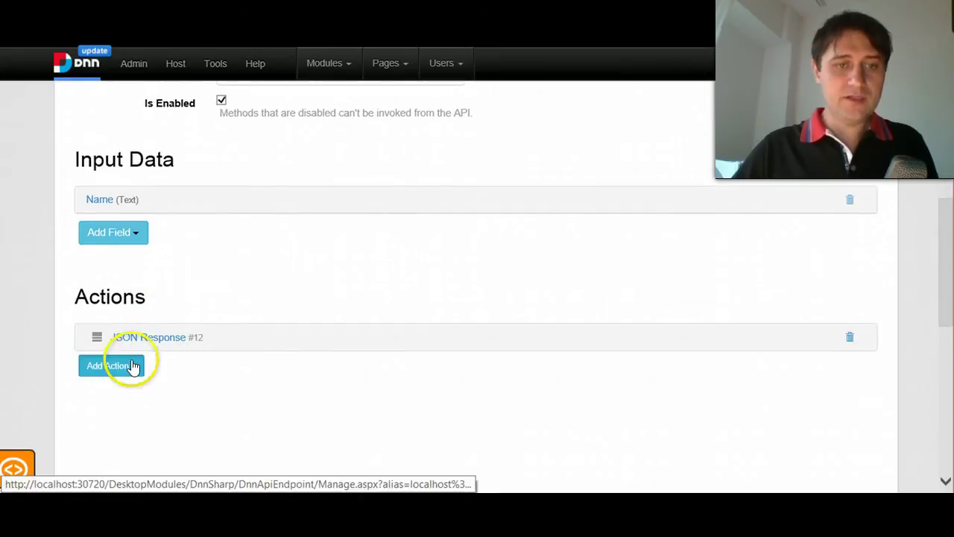
Add a Run SQL Query action from the Data category to the Print method
click(131, 366)
scroll(145, 376, down, 2)
mouse_move(154, 281)
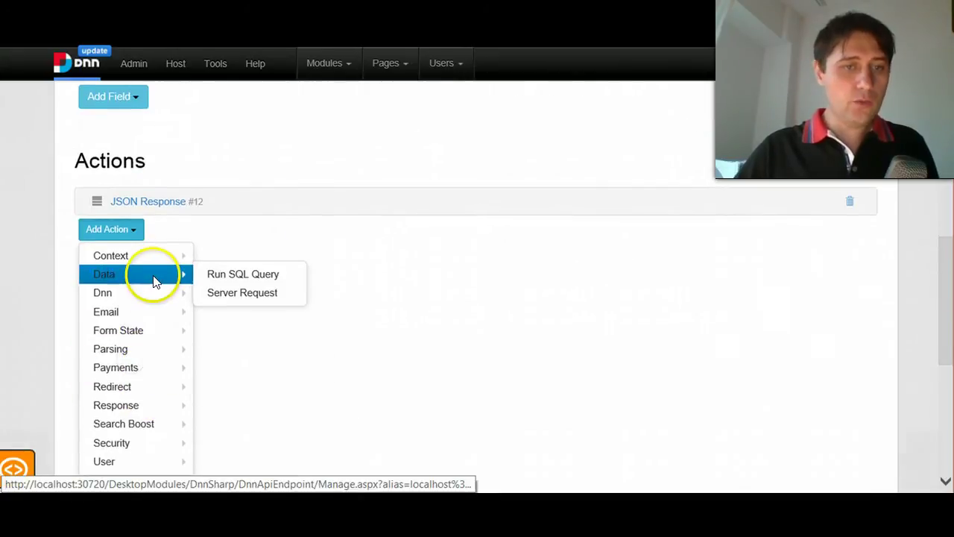
click(208, 273)
scroll(336, 380, down, 2)
Enter select '[Name]' as the SQL query of the Run SQL Query action
click(332, 315)
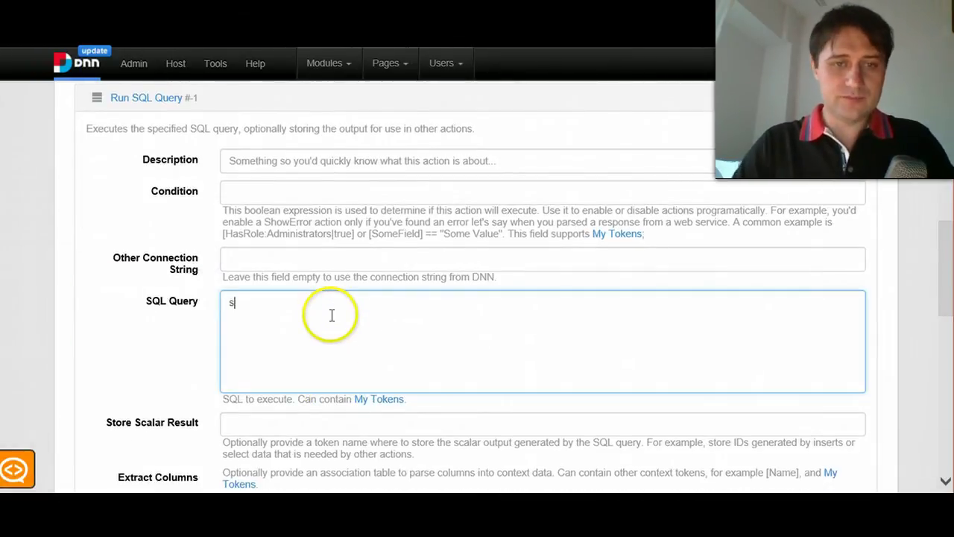
text(select )
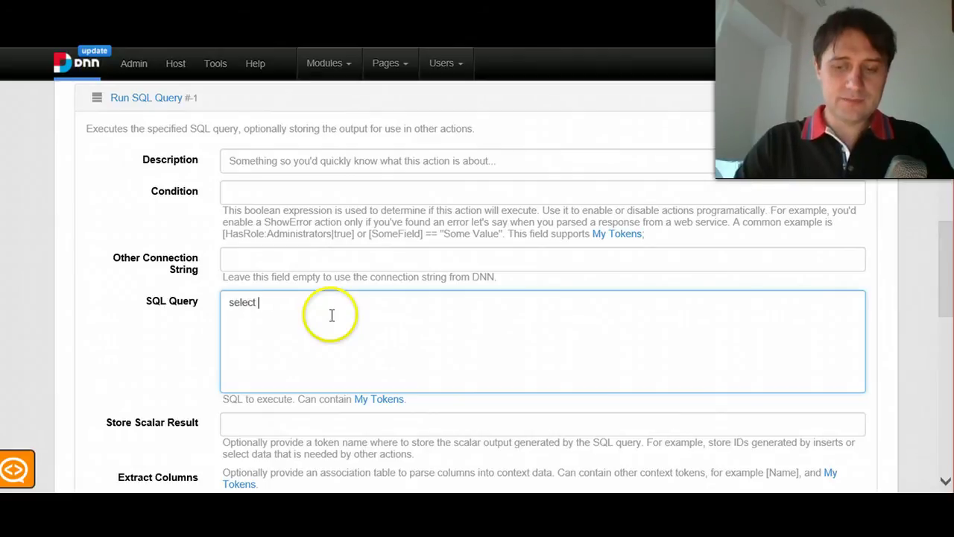
text('')
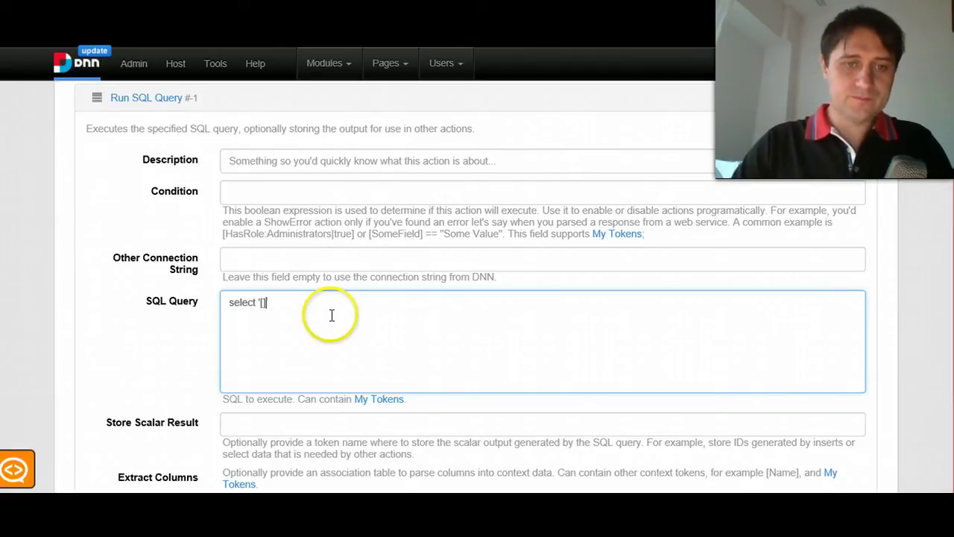
text([Name])
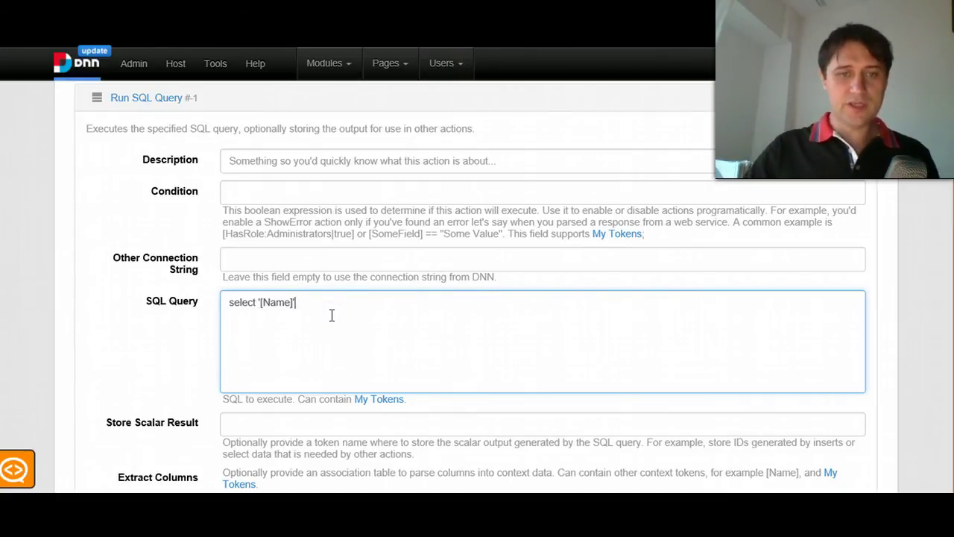
Add an empty column extraction row and alias the query's selected value as FirstName
scroll(395, 300, down, 4)
scroll(462, 291, up, 3)
scroll(358, 291, down, 3)
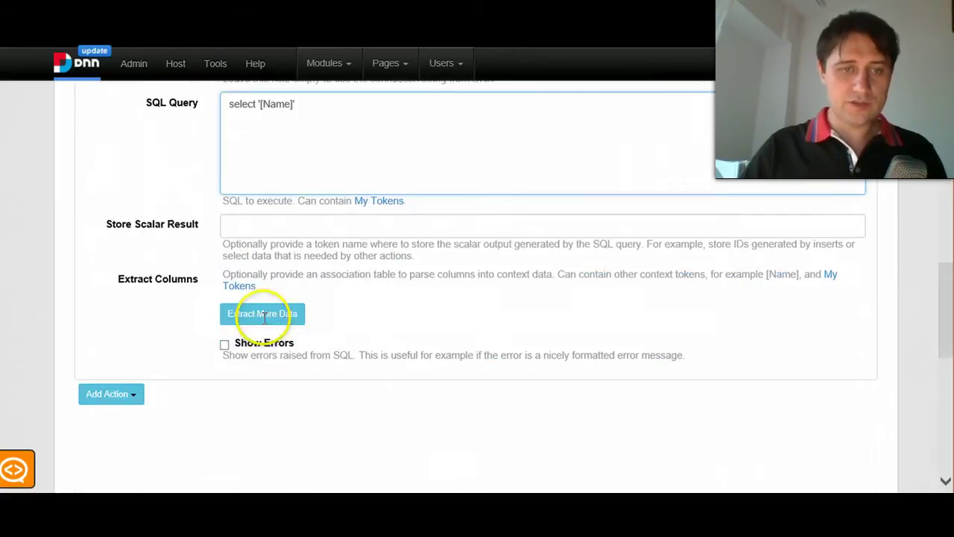
click(273, 317)
click(334, 326)
click(331, 112)
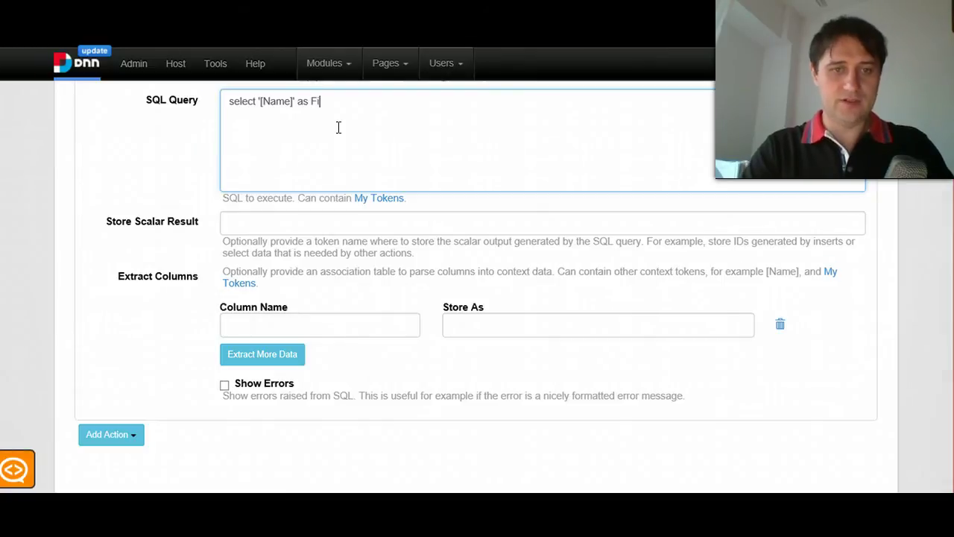
click(291, 318)
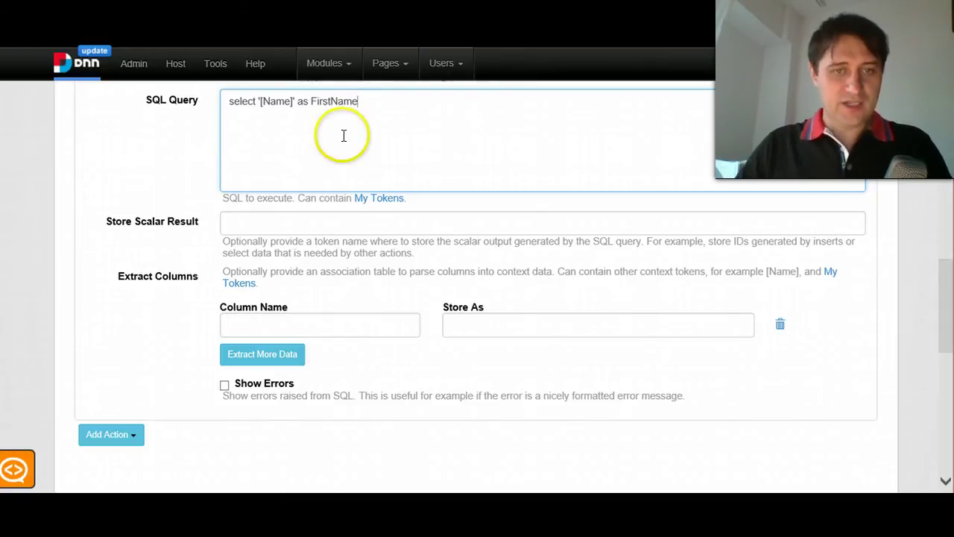
Copy FirstName from the SQL query into both the Column Name and Store As values of the extraction row
double_click(333, 102)
key(ctrl+c)
click(275, 321)
key(ctrl+v)
click(493, 325)
key(ctrl+v)
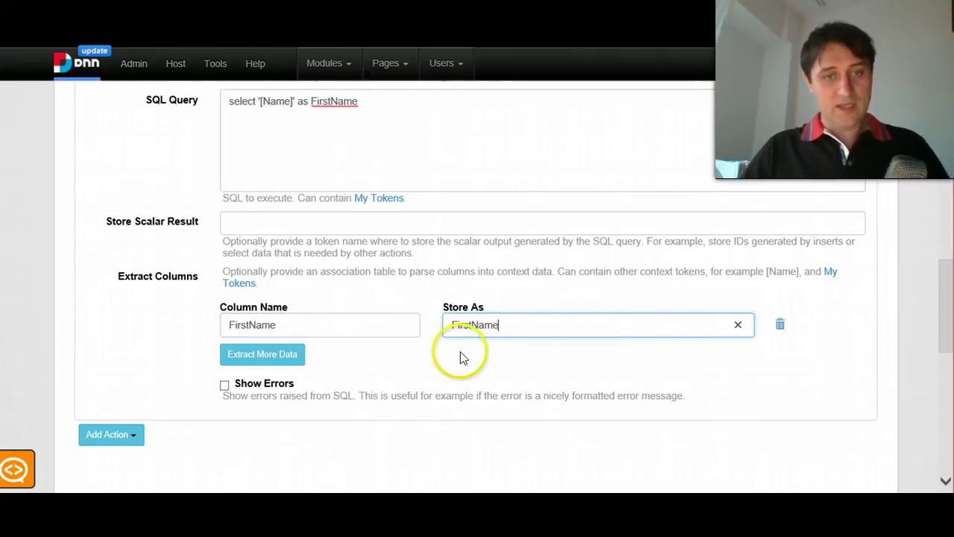
click(468, 376)
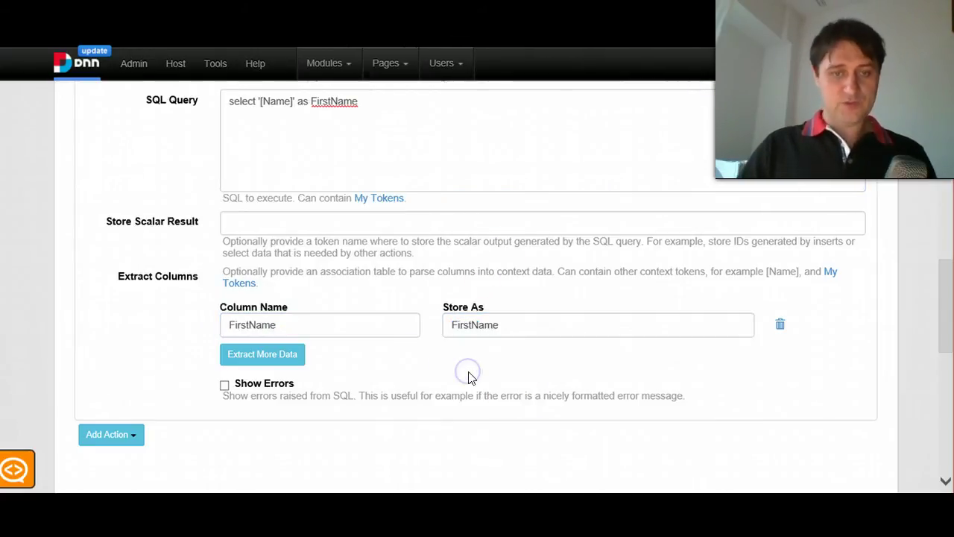
Collapse the Run SQL Query action and move it above JSON Response in the action order
scroll(468, 379, up, 4)
click(165, 171)
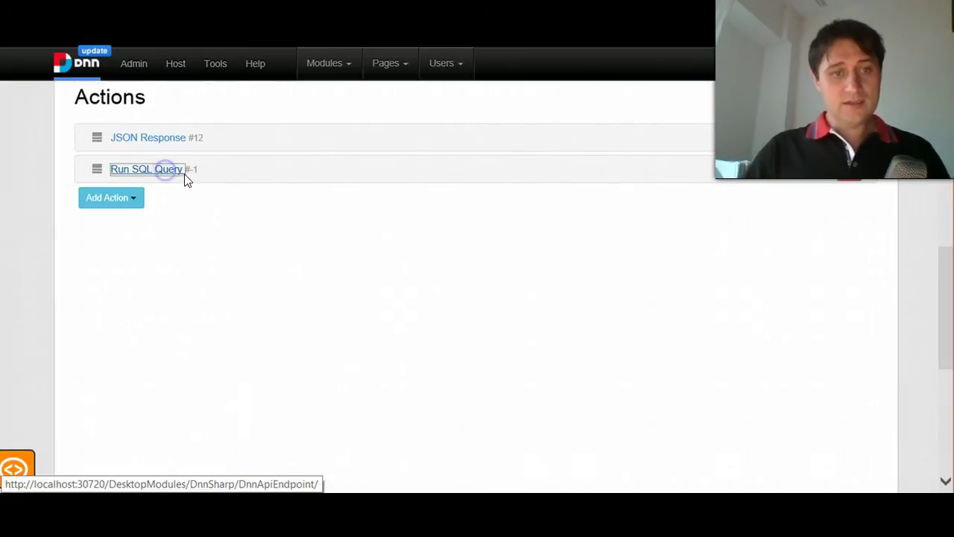
scroll(272, 234, up, 3)
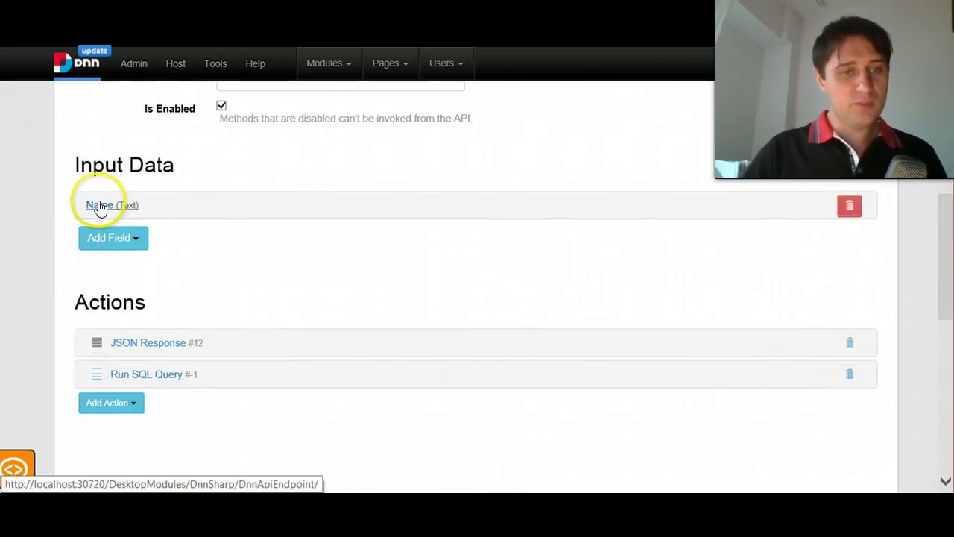
drag(100, 375, 158, 333)
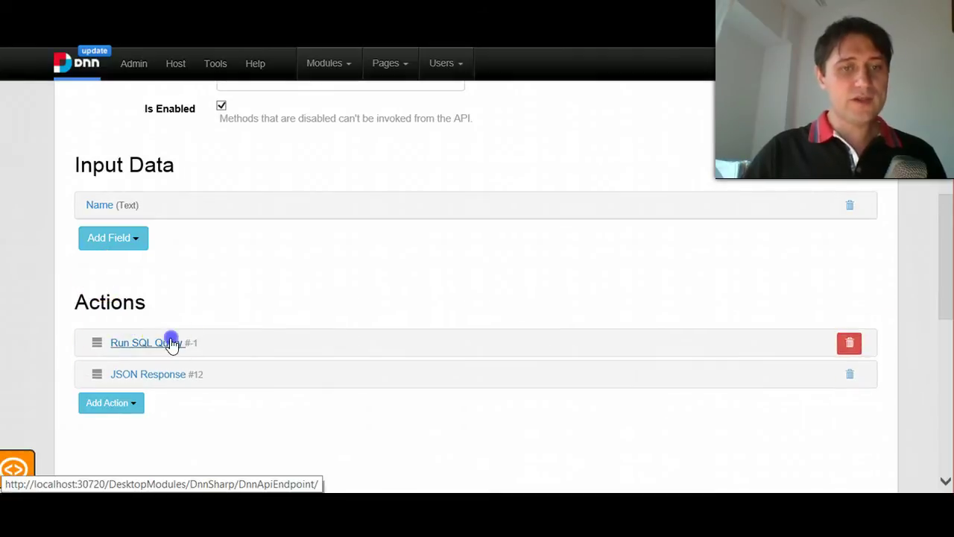
Reopen the Run SQL Query action and review how its query column maps to the stored token
click(170, 341)
scroll(295, 220, down, 2)
scroll(279, 335, down, 3)
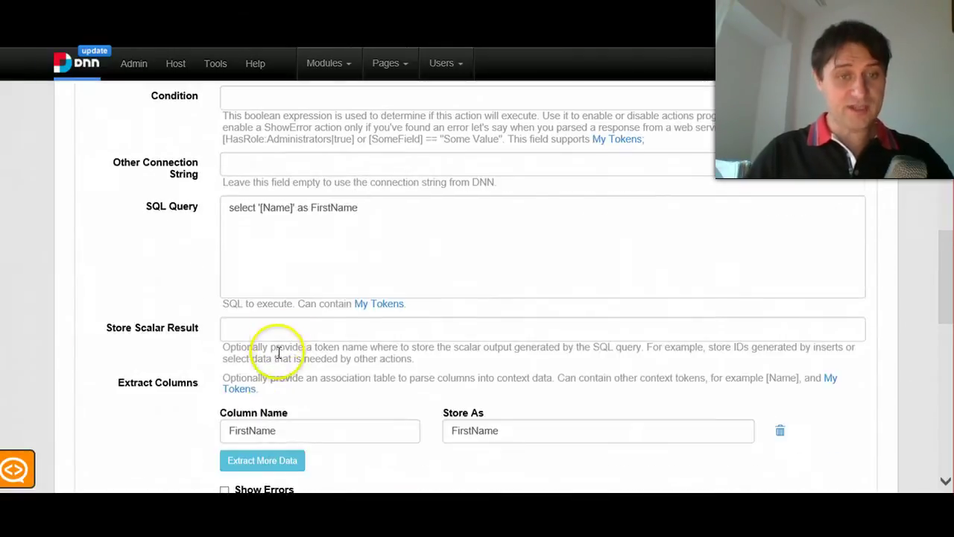
click(327, 439)
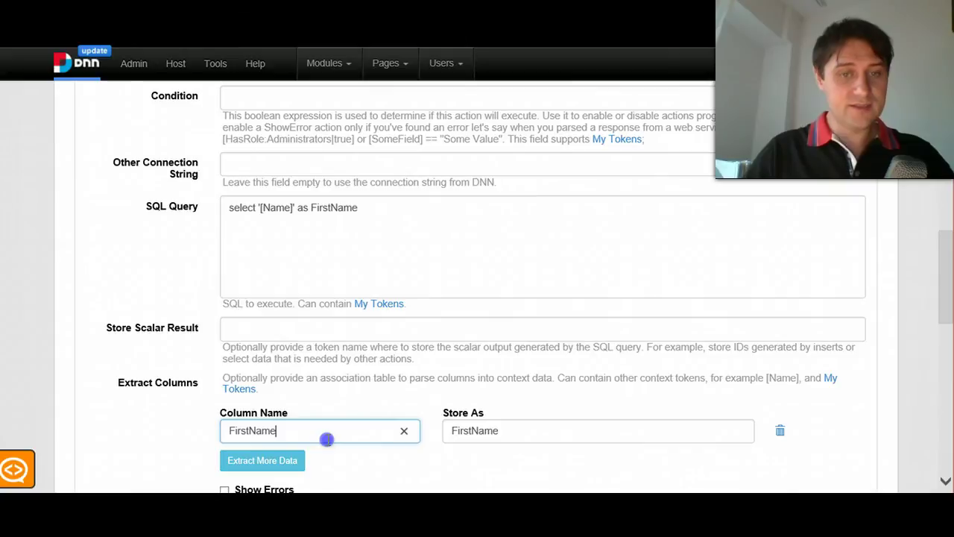
click(466, 424)
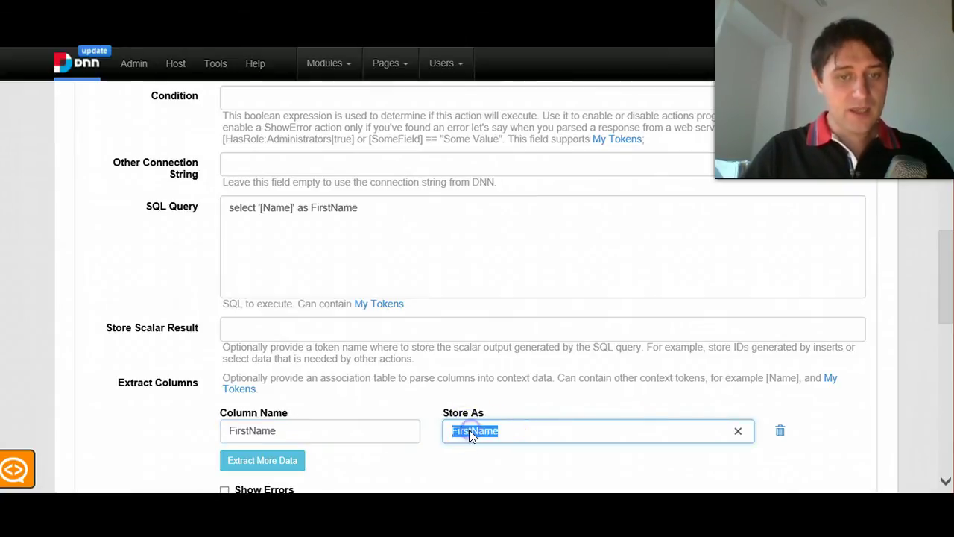
click(317, 432)
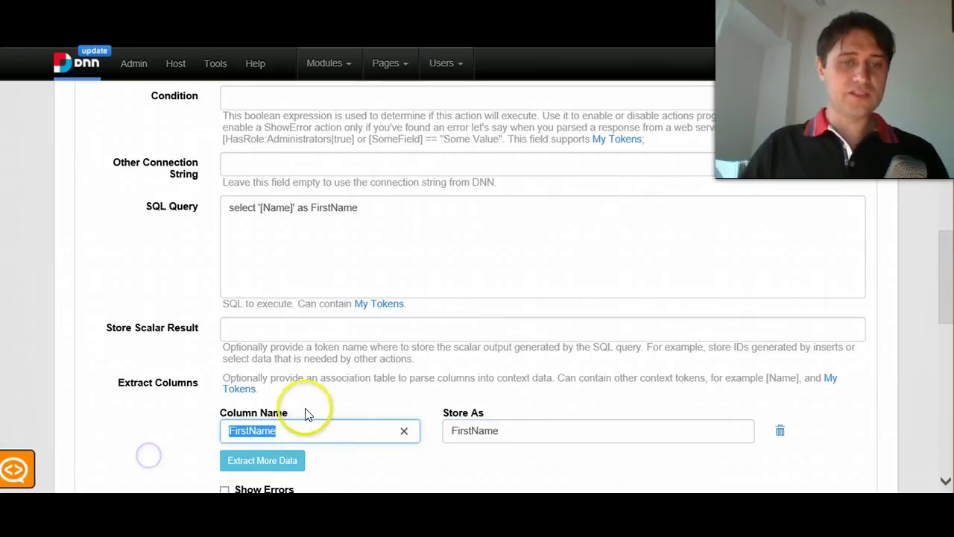
click(482, 425)
scroll(504, 382, up, 1)
scroll(504, 382, up, 1)
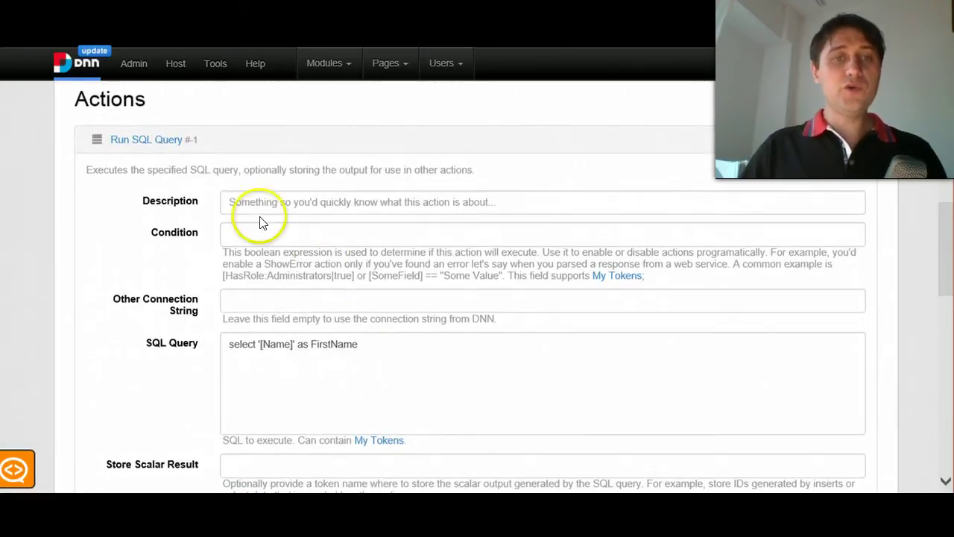
Set the Output field's value in the JSON Response action to [FirstName] and collapse the action
click(166, 142)
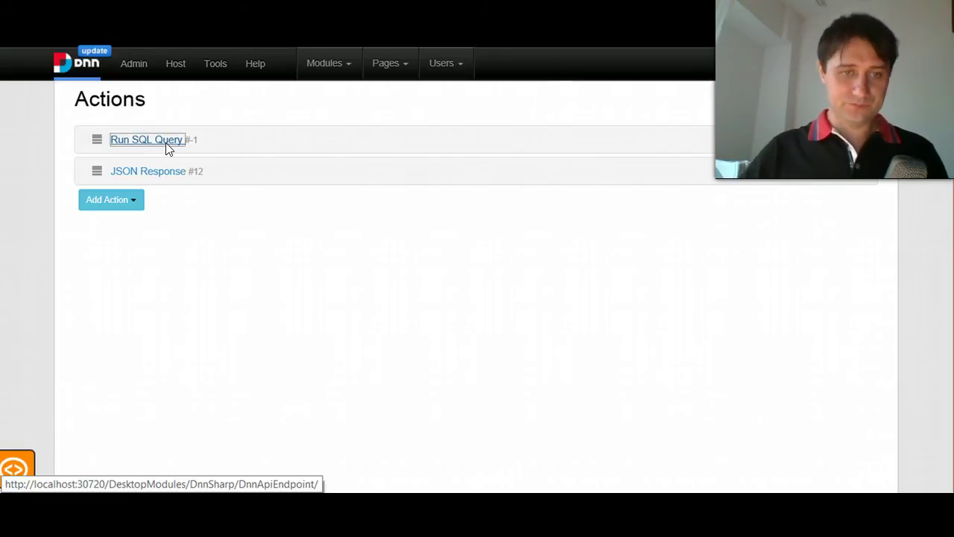
click(208, 221)
click(173, 171)
click(454, 305)
text(FirstName])
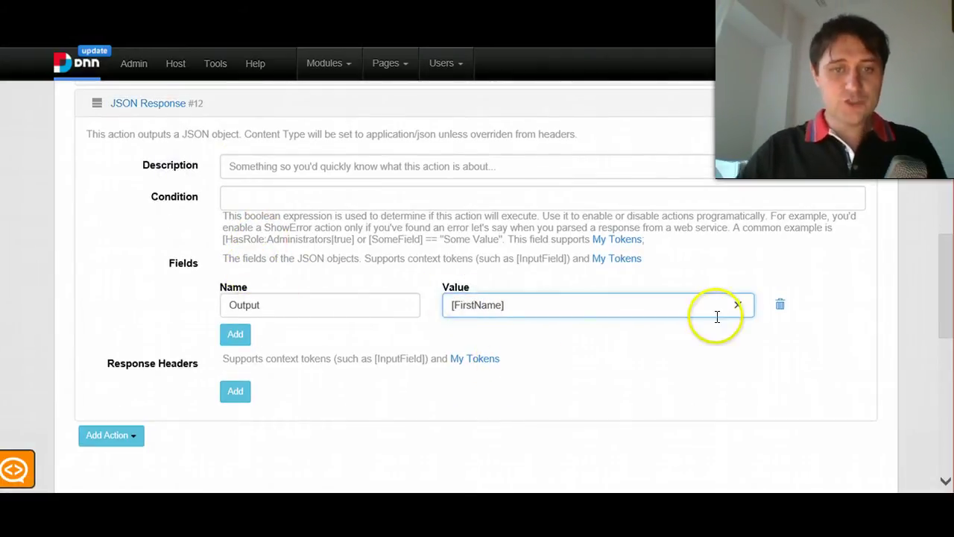
scroll(575, 313, up, 2)
click(176, 241)
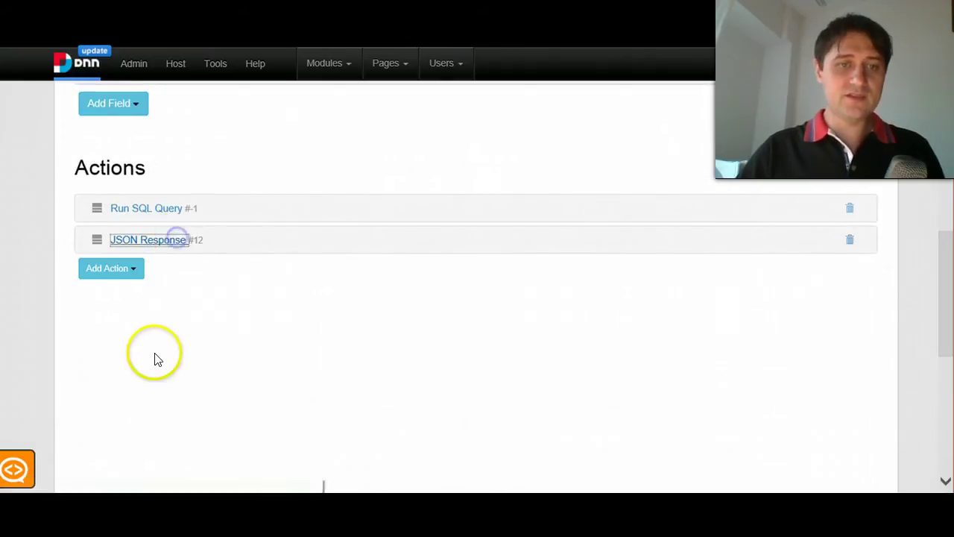
Recheck the query and column settings of the Run SQL Query action and save the Print method
click(163, 212)
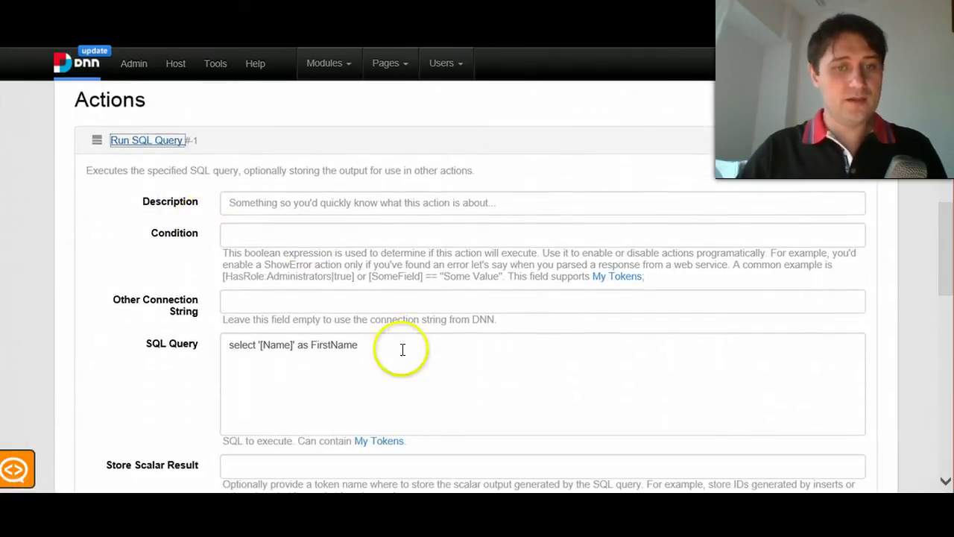
triple_click(245, 356)
click(290, 362)
scroll(508, 342, down, 1)
scroll(508, 342, down, 10)
scroll(417, 335, up, 3)
scroll(858, 230, up, 15)
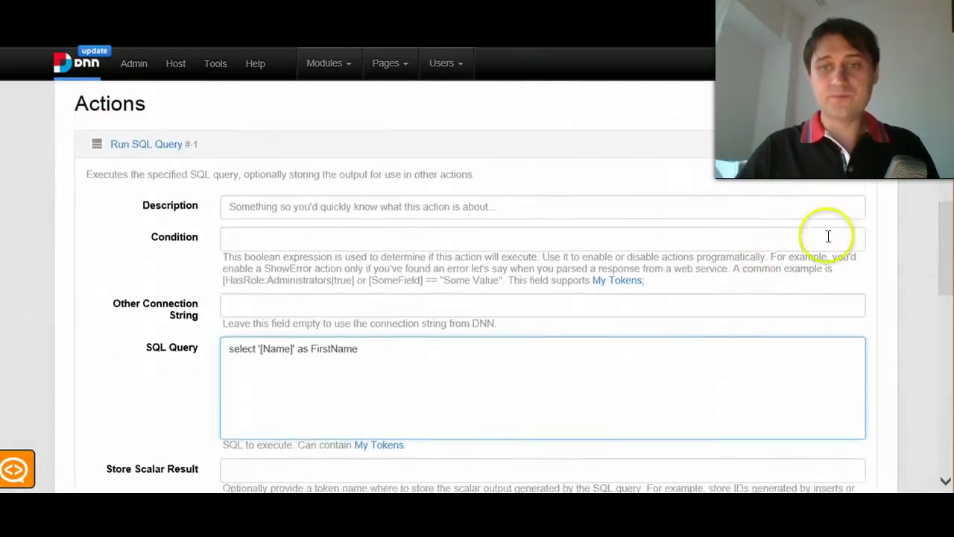
click(859, 111)
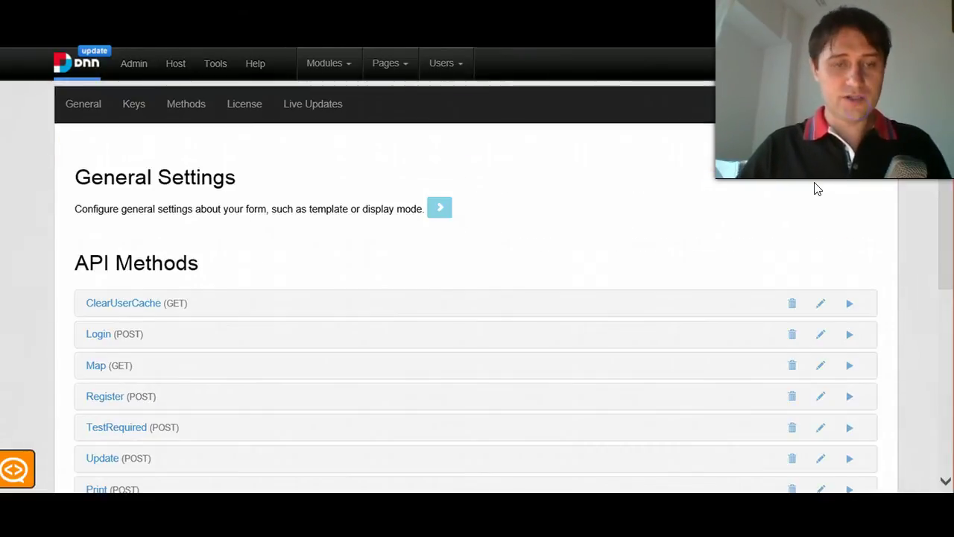
Open the test page of the Print method from the list of API methods
scroll(524, 364, down, 5)
click(138, 159)
click(860, 158)
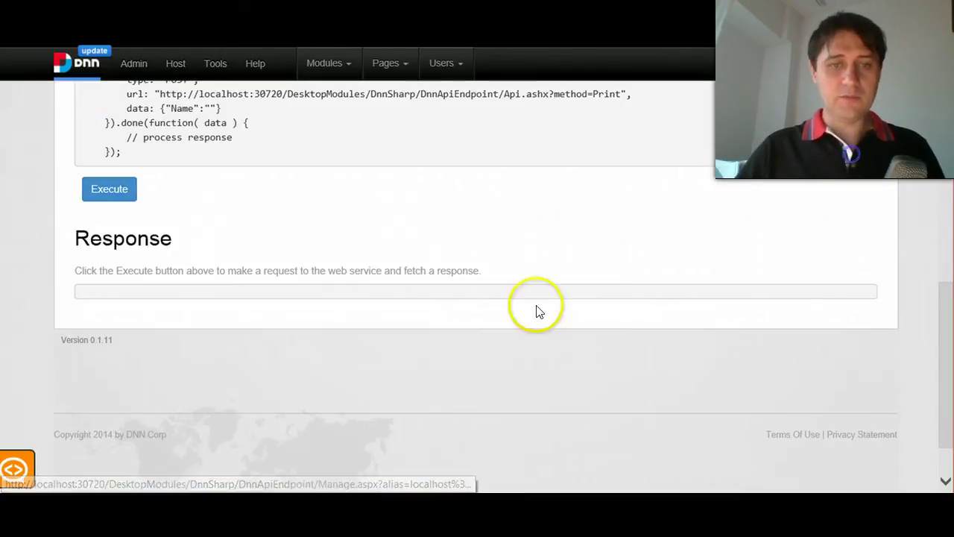
Execute the Print method with B as the Name input and check the JSON response
scroll(160, 211, up, 4)
click(268, 194)
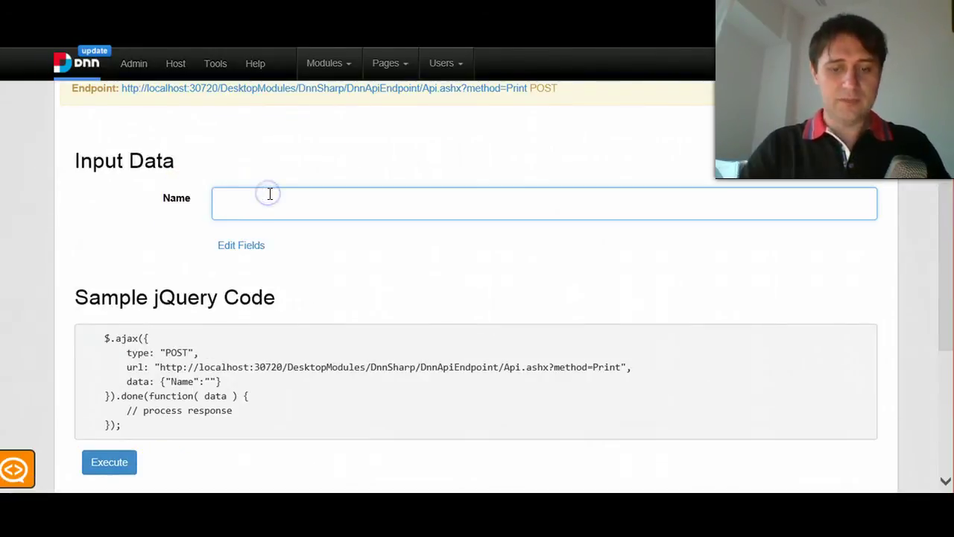
text(B)
scroll(251, 313, down, 3)
click(109, 258)
drag(171, 370, 85, 372)
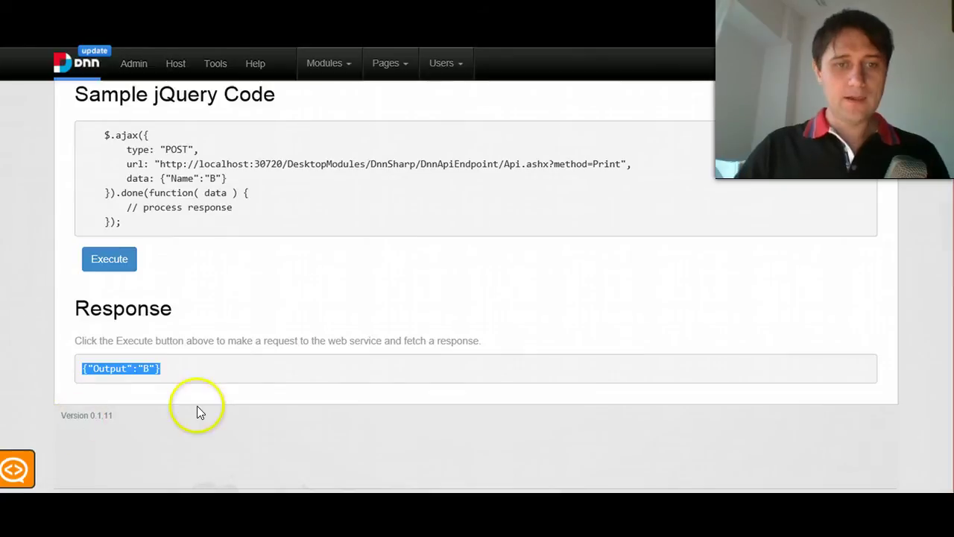
click(225, 379)
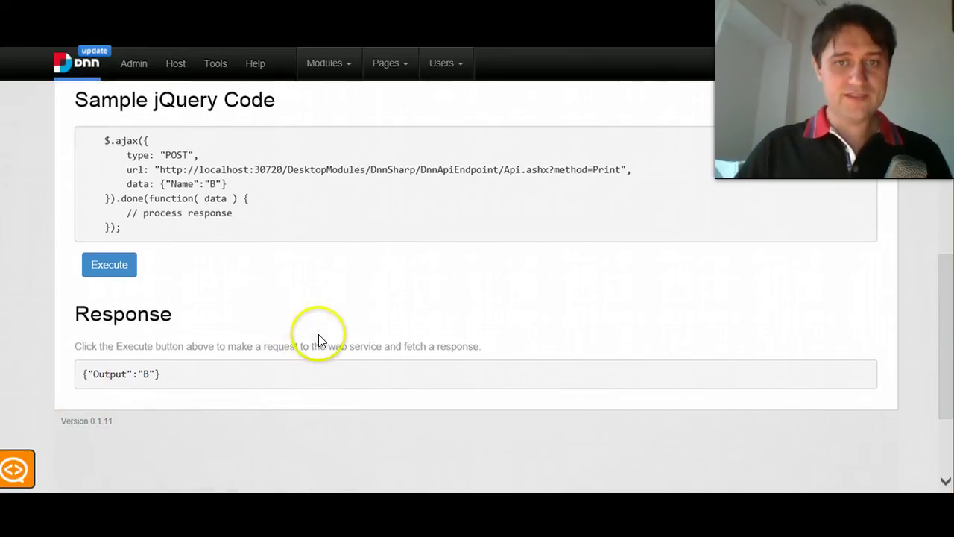
scroll(320, 341, up, 5)
scroll(539, 305, down, 3)
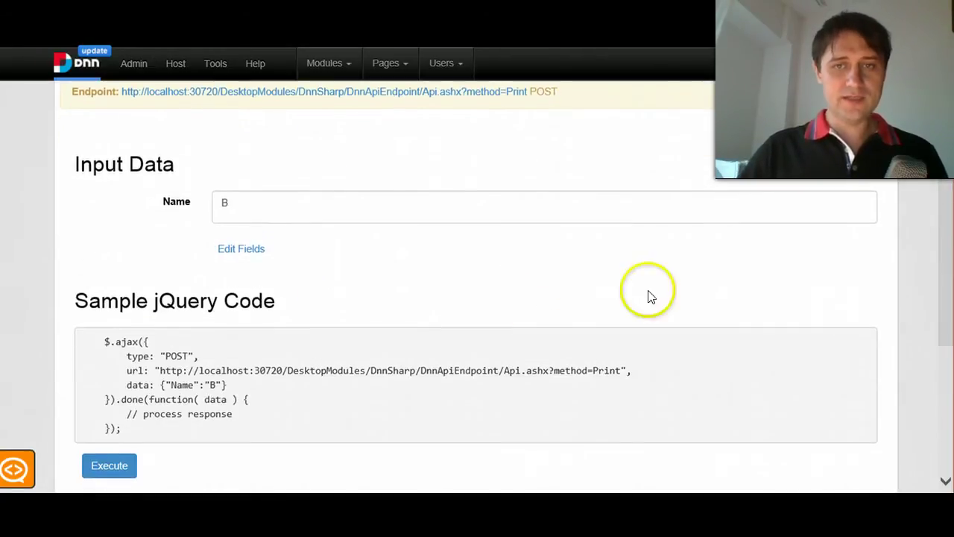
Add an avt.ActionForm module to the "Action Form call to DNN API Endpoint" page and open its form management
key(alt+Left)
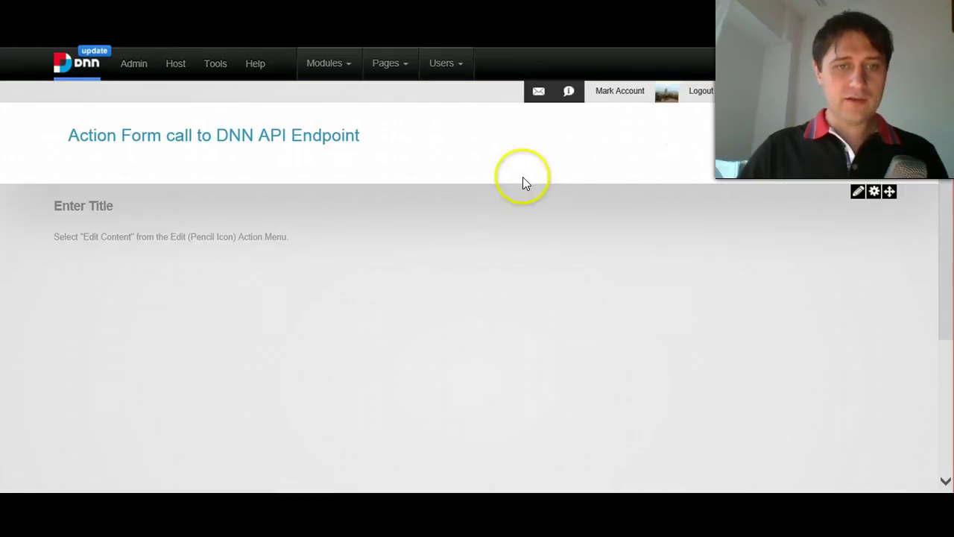
mouse_move(341, 75)
click(337, 98)
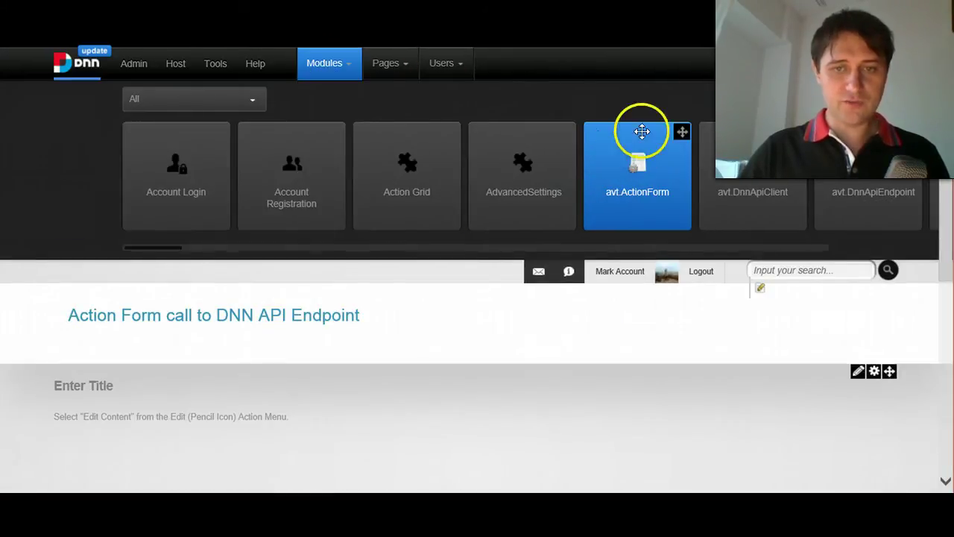
click(680, 132)
click(662, 151)
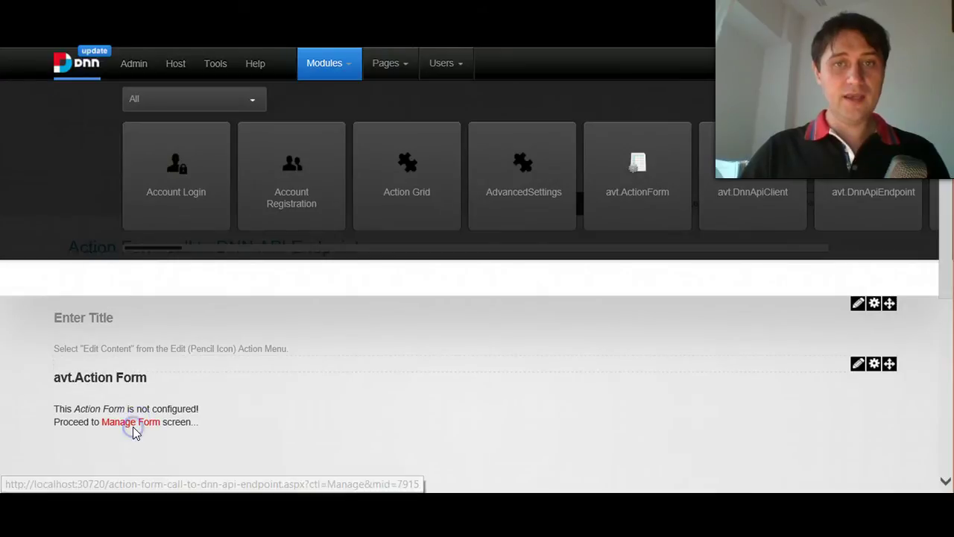
click(133, 430)
Add a Button field to the form and title it Get Name
scroll(317, 344, down, 1)
scroll(703, 336, down, 2)
scroll(783, 379, up, 1)
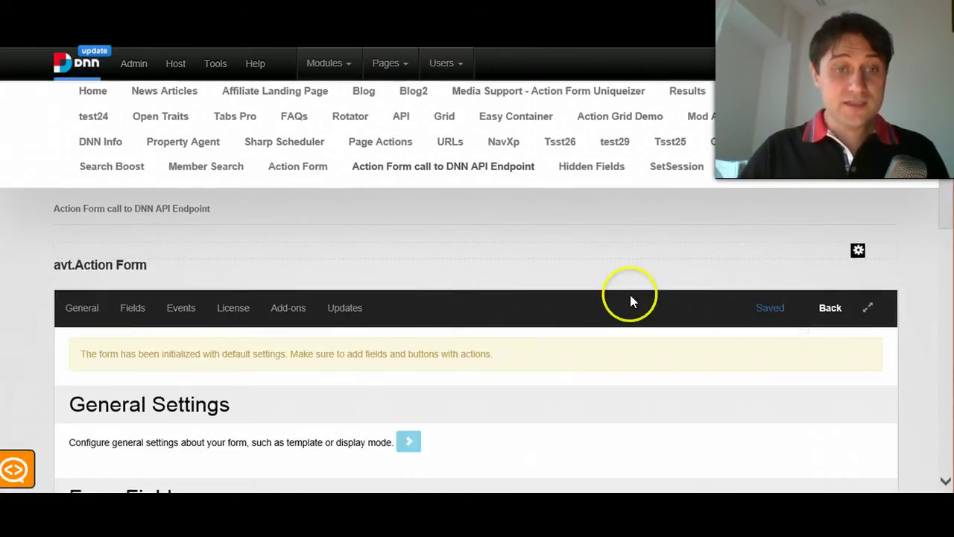
scroll(887, 274, down, 1)
scroll(660, 273, down, 4)
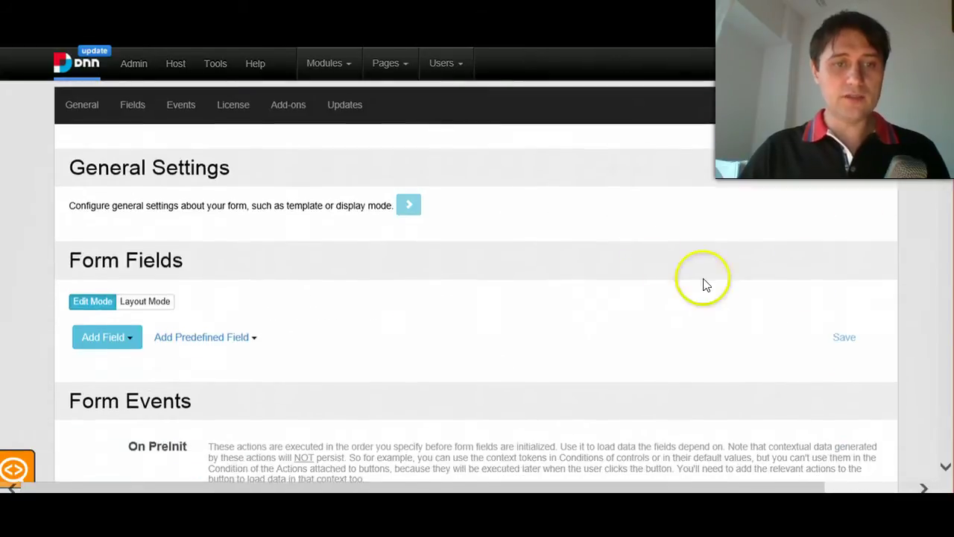
click(123, 207)
mouse_move(127, 249)
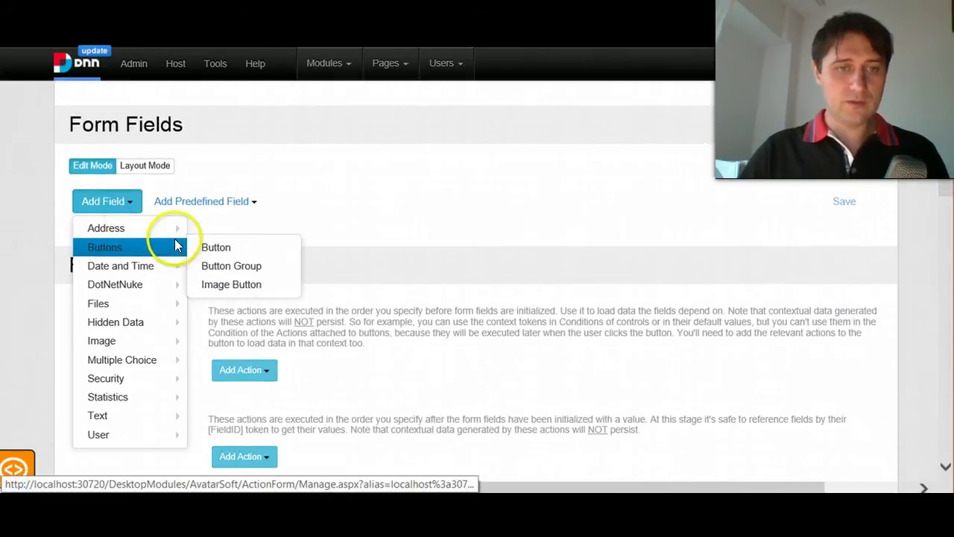
click(207, 246)
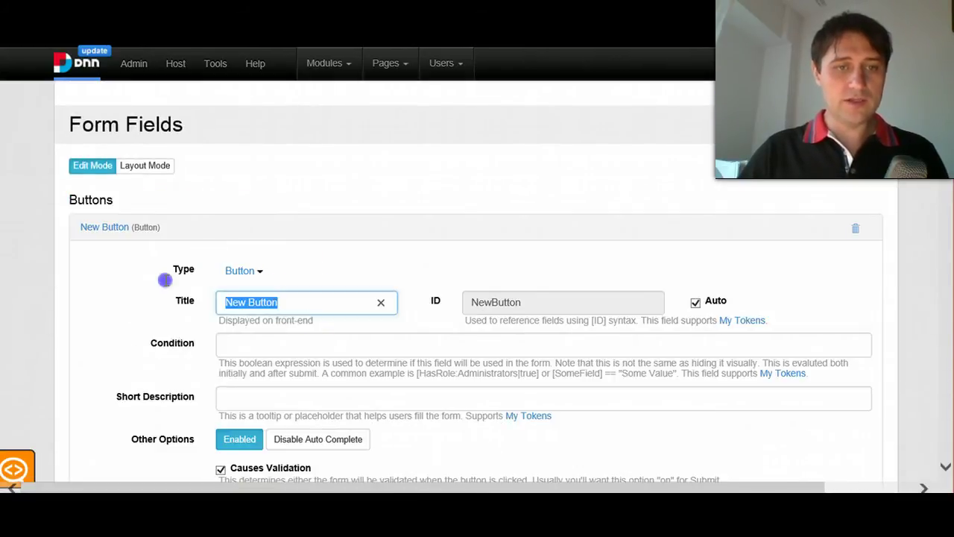
text(Get)
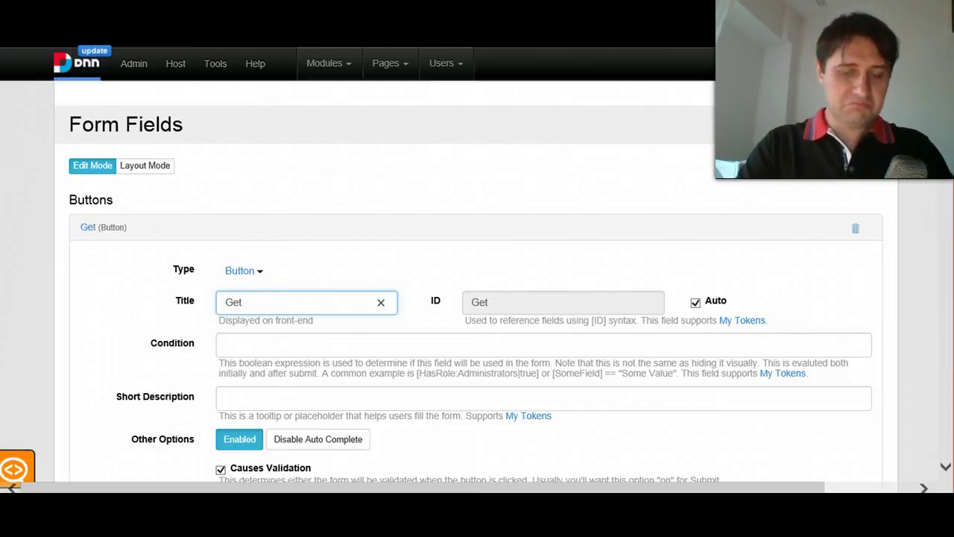
text( Name)
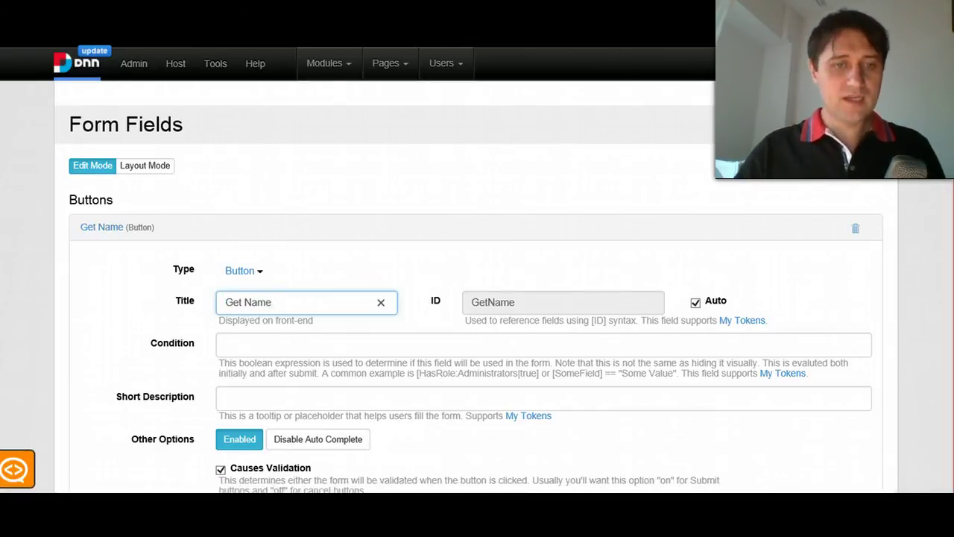
Enter return false; as the Get Name button's On Change/Click script, with two empty lines above it
scroll(185, 411, down, 5)
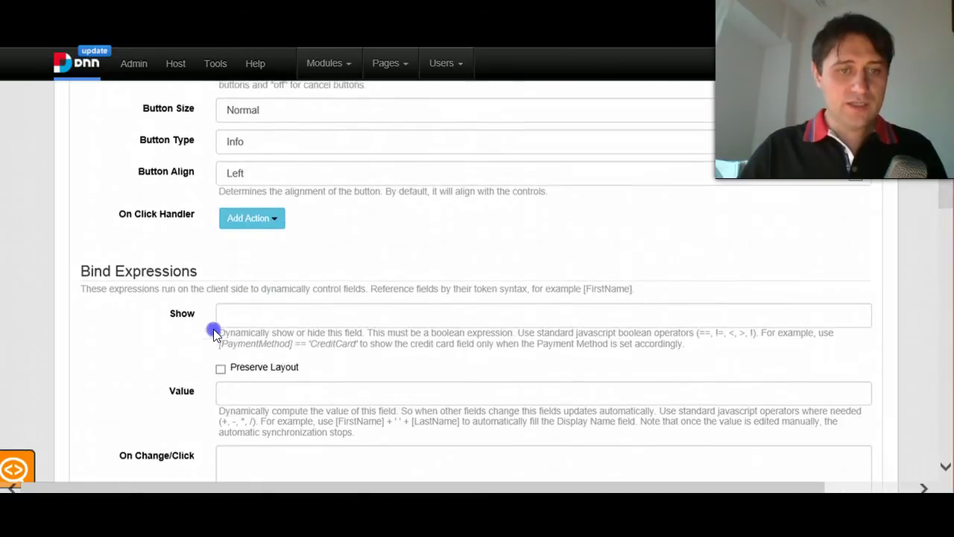
scroll(203, 322, down, 1)
click(278, 403)
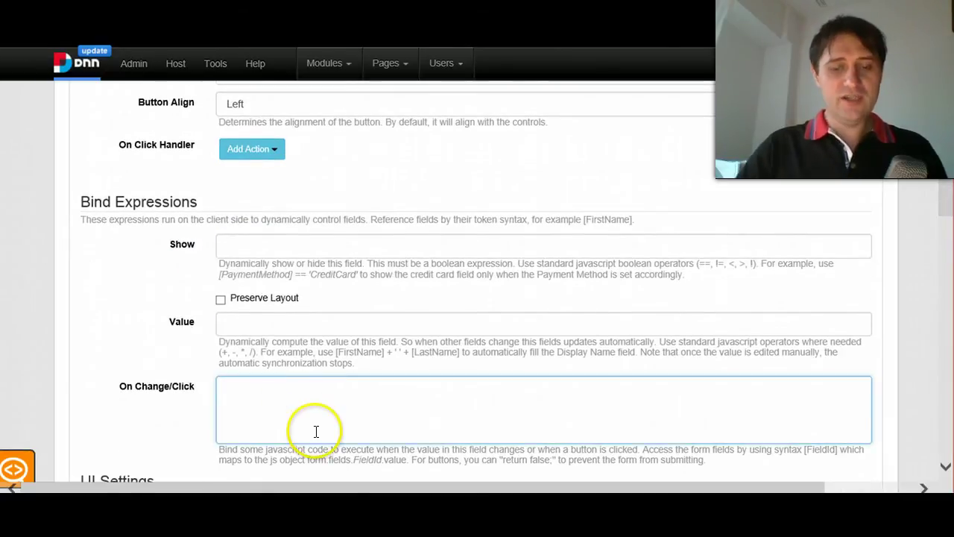
text(return false;)
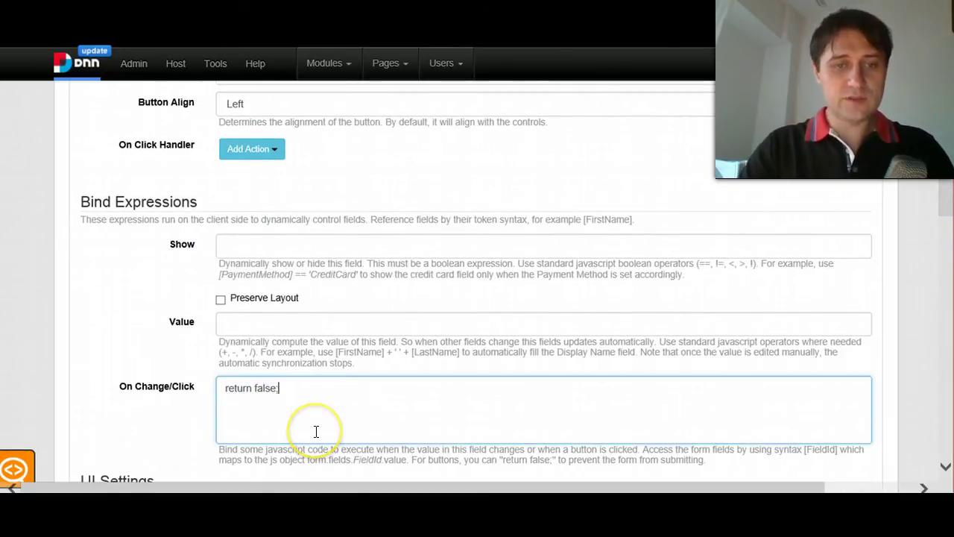
key(Home)
key(Return)
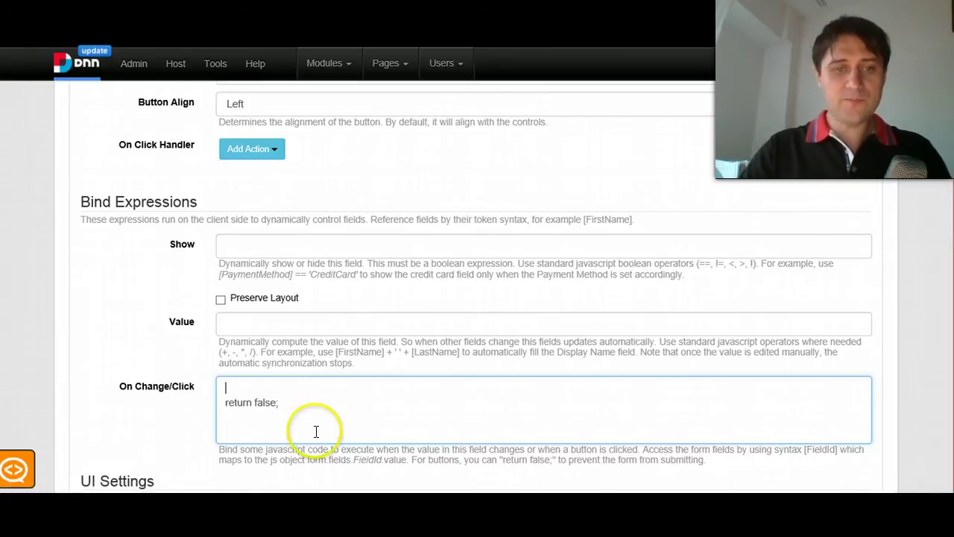
key(Return)
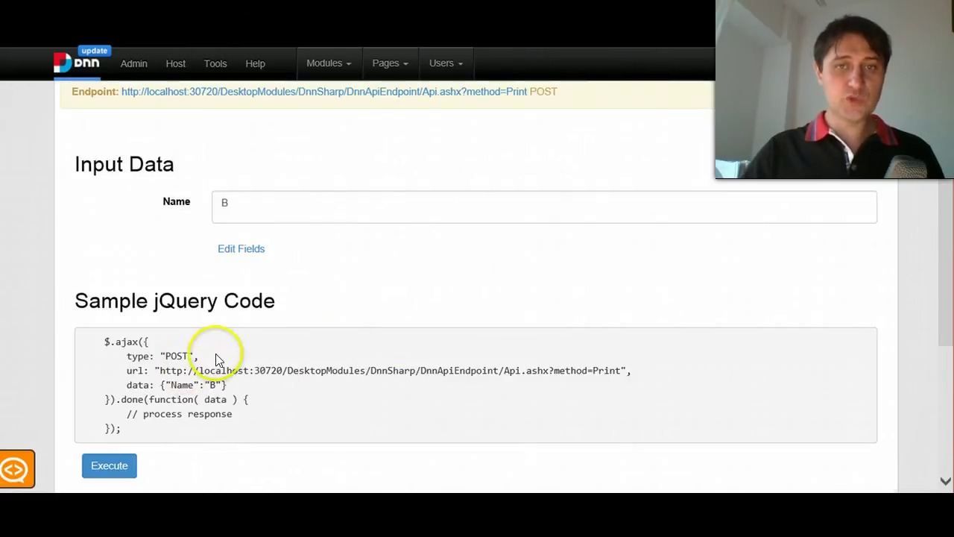
Copy the sample jQuery Ajax code from the Print test page into the On Change/Click script above return false;
drag(122, 428, 105, 347)
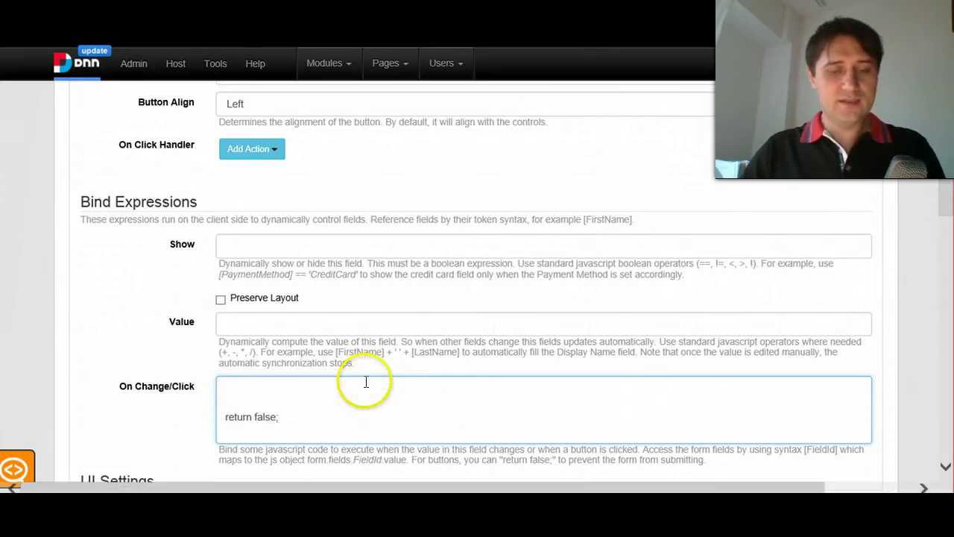
key(ctrl+v)
scroll(931, 323, down, 1)
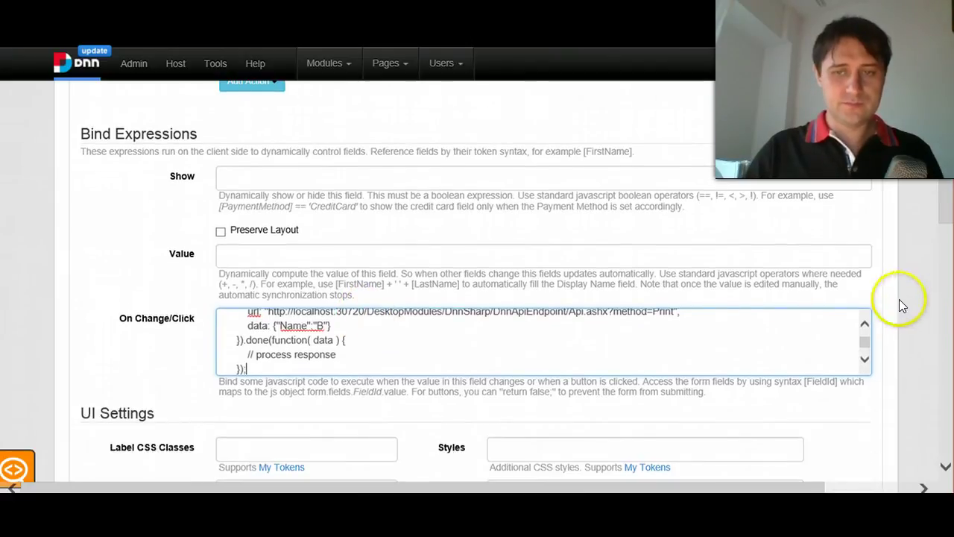
scroll(865, 343, up, 1)
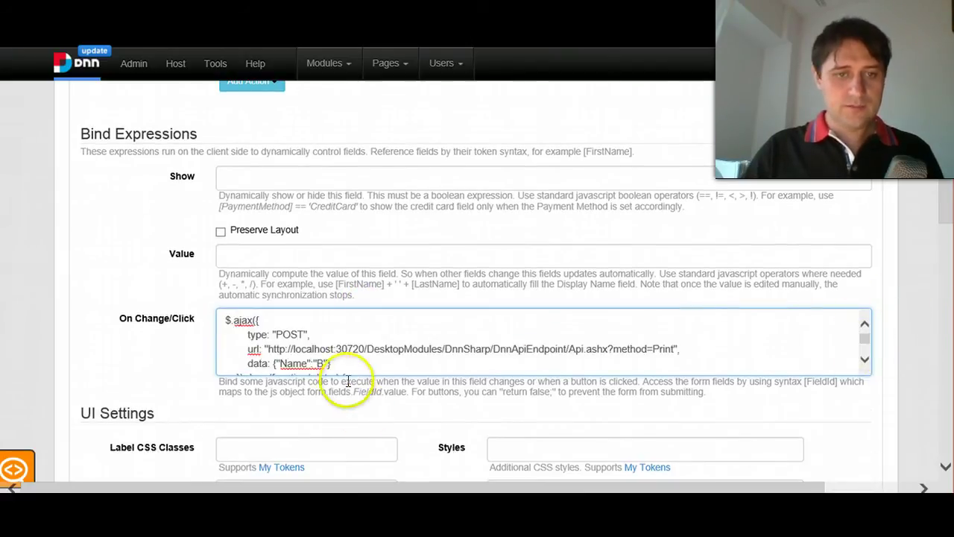
Replace the Name value in the Ajax request data with a person's first name
click(351, 348)
scroll(327, 348, down, 1)
double_click(319, 353)
scroll(343, 357, down, 1)
text(Bo)
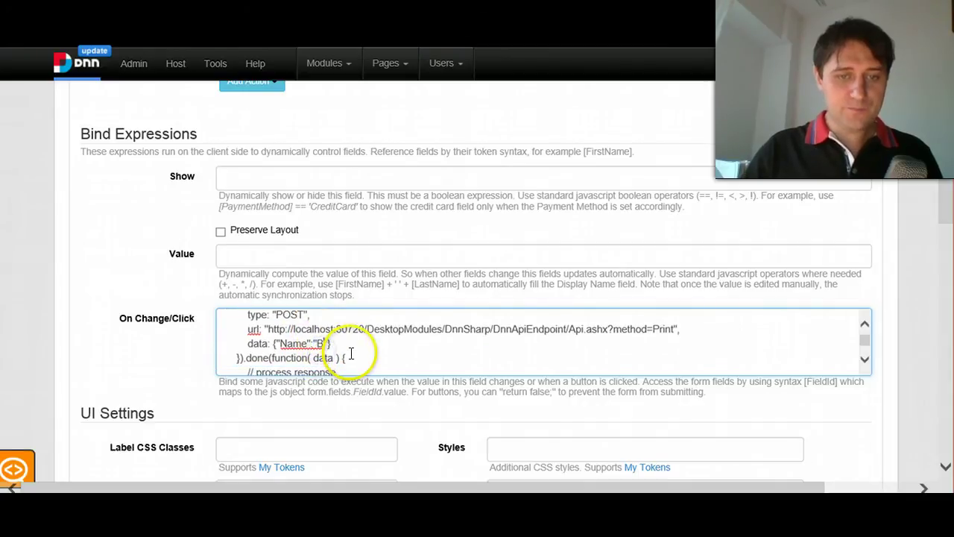
text(gdan)
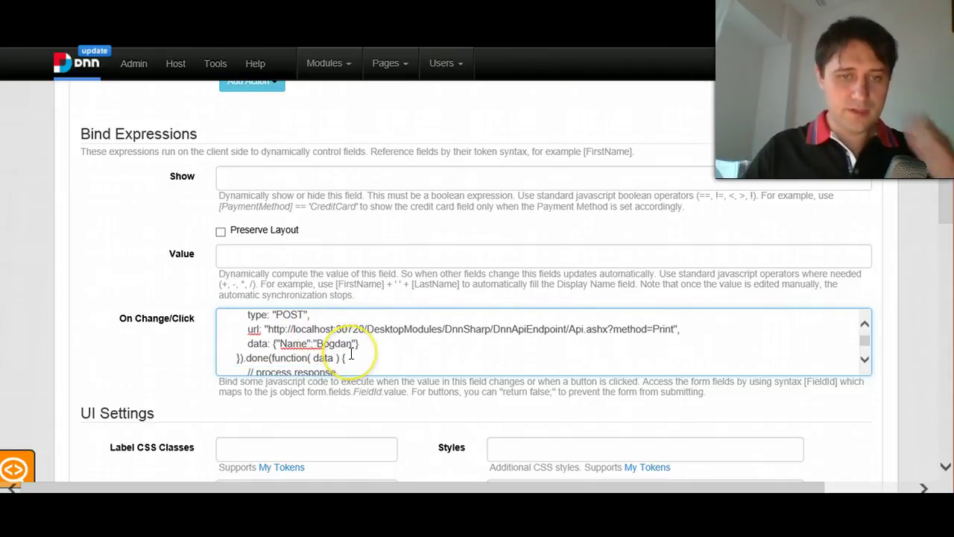
Insert an empty line below the "// process response" comment in the On Change/Click script
scroll(316, 356, down, 1)
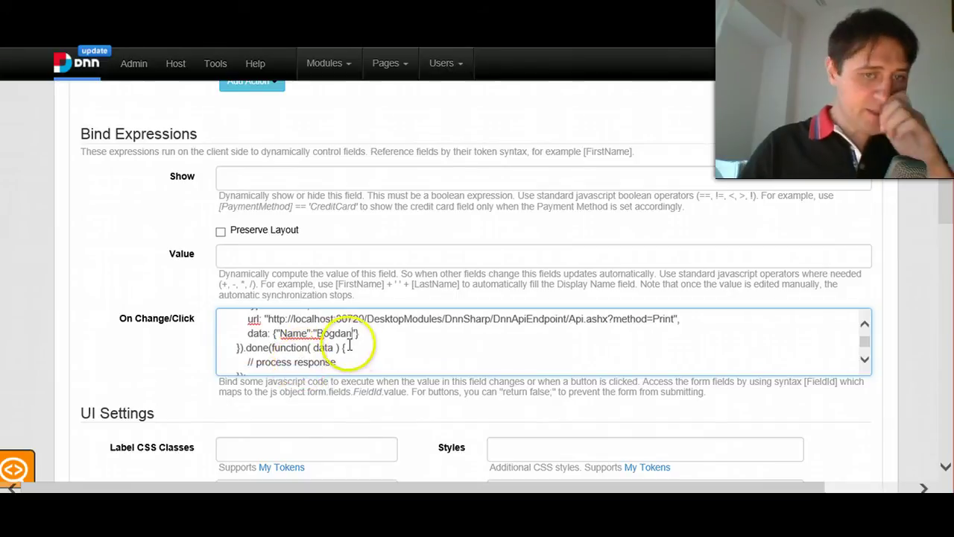
click(358, 361)
key(Return)
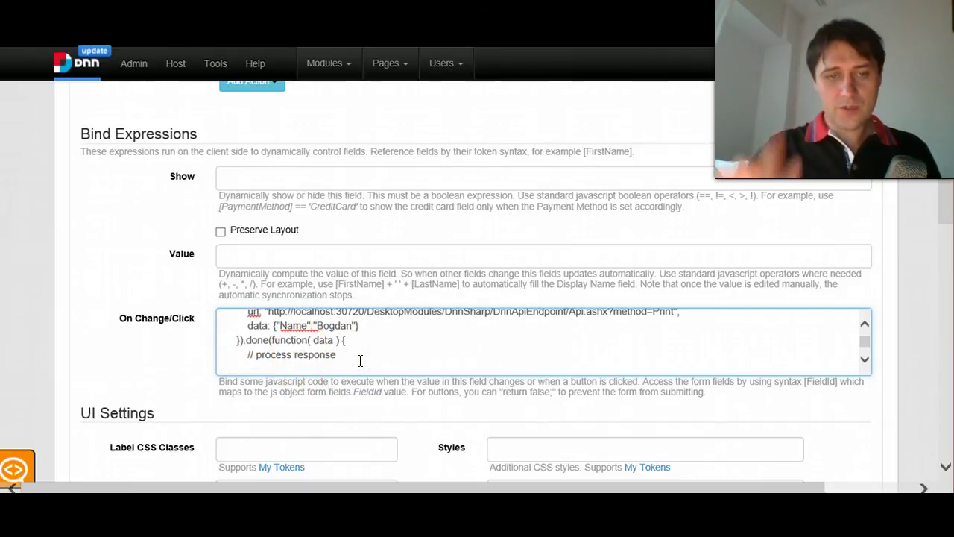
scroll(341, 357, down, 1)
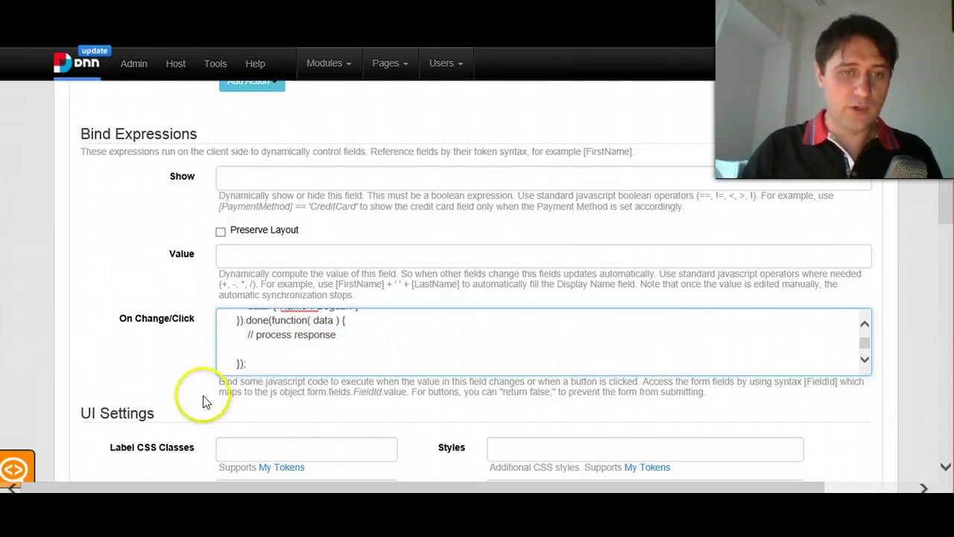
Add a Text Box field to the form and title it Name
scroll(217, 351, up, 2)
scroll(164, 326, up, 4)
scroll(162, 306, up, 3)
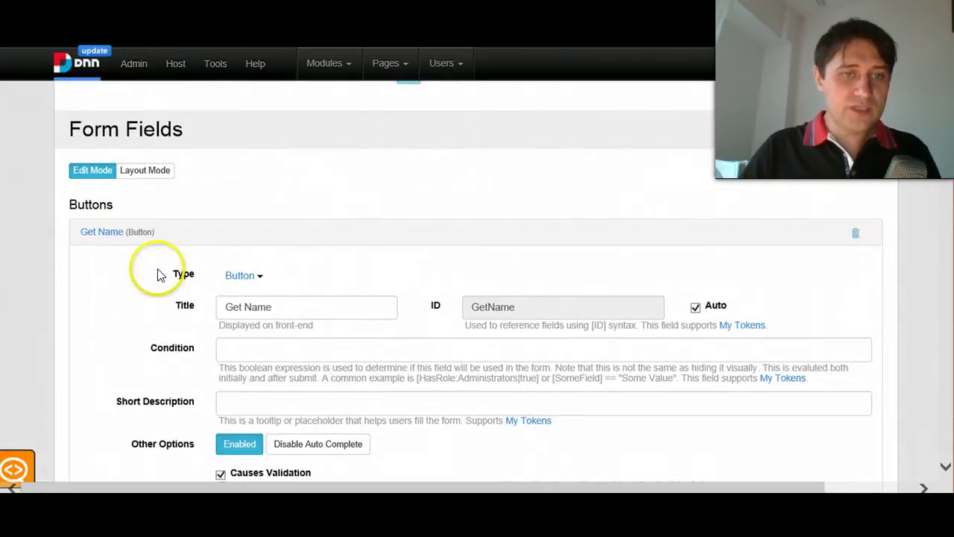
click(96, 231)
click(112, 264)
scroll(137, 316, down, 3)
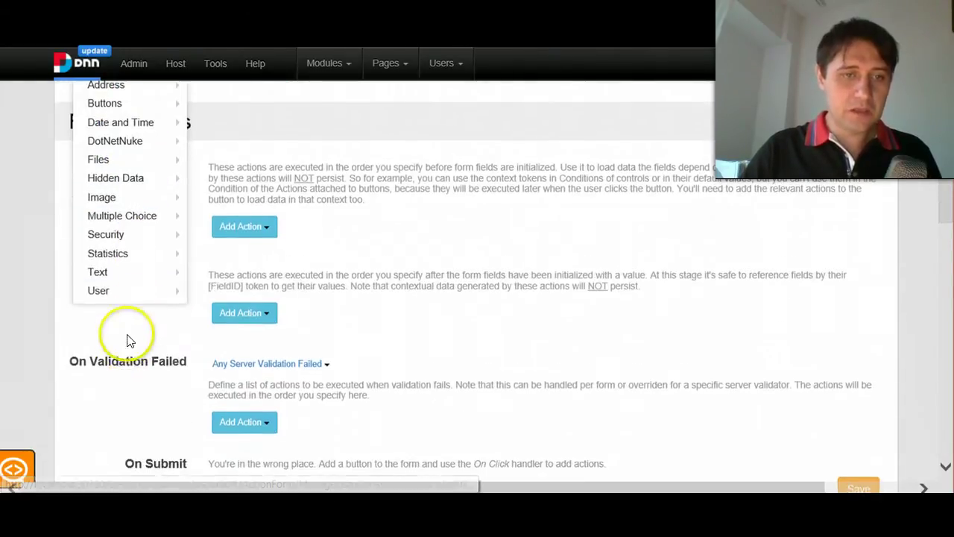
mouse_move(126, 253)
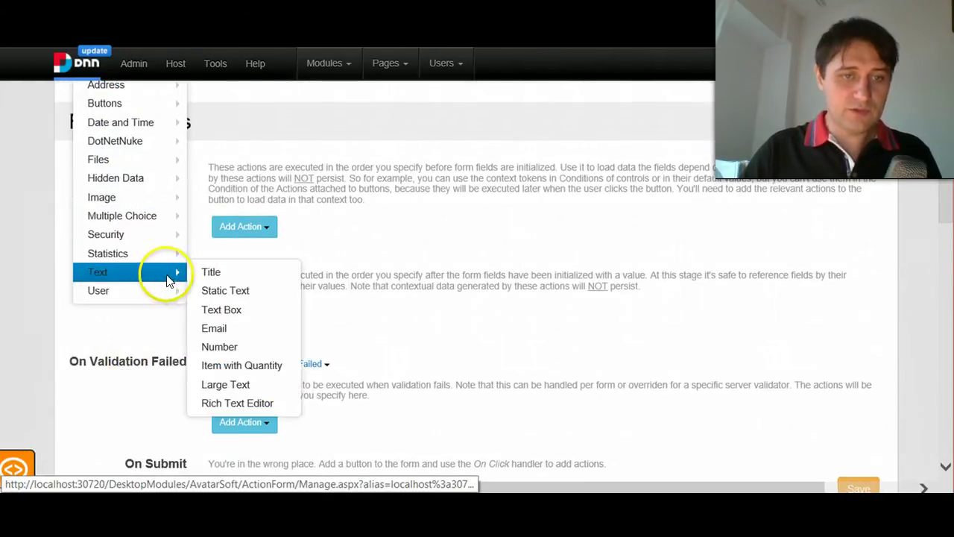
click(235, 316)
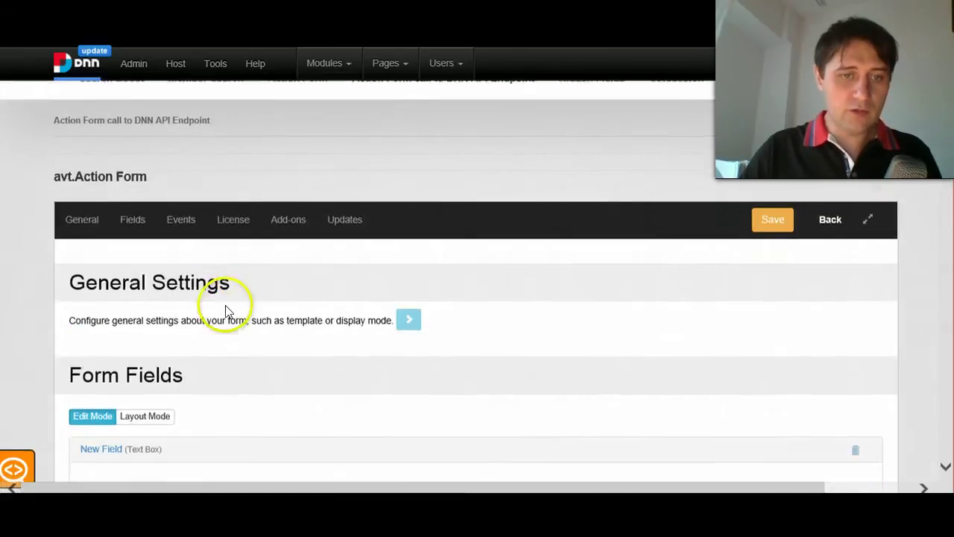
triple_click(313, 349)
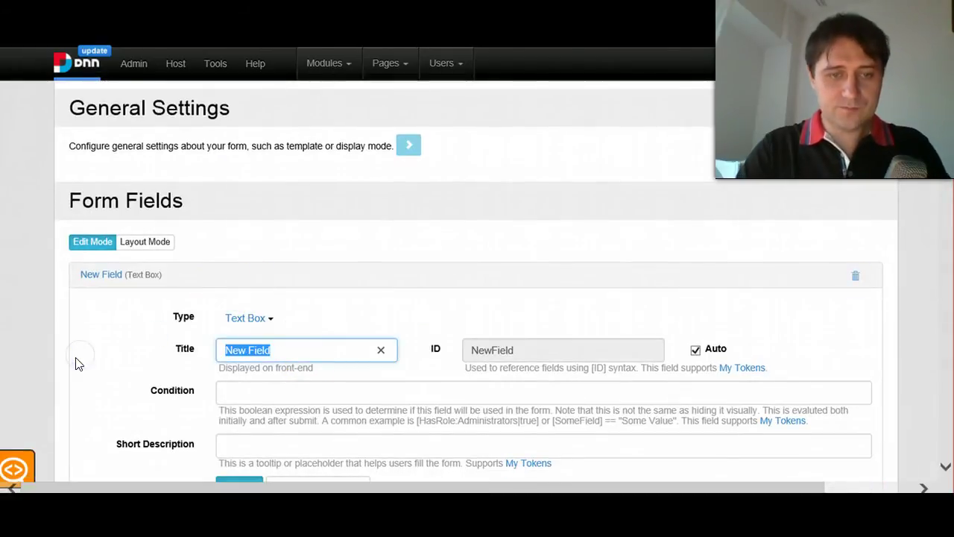
text(Name)
double_click(247, 352)
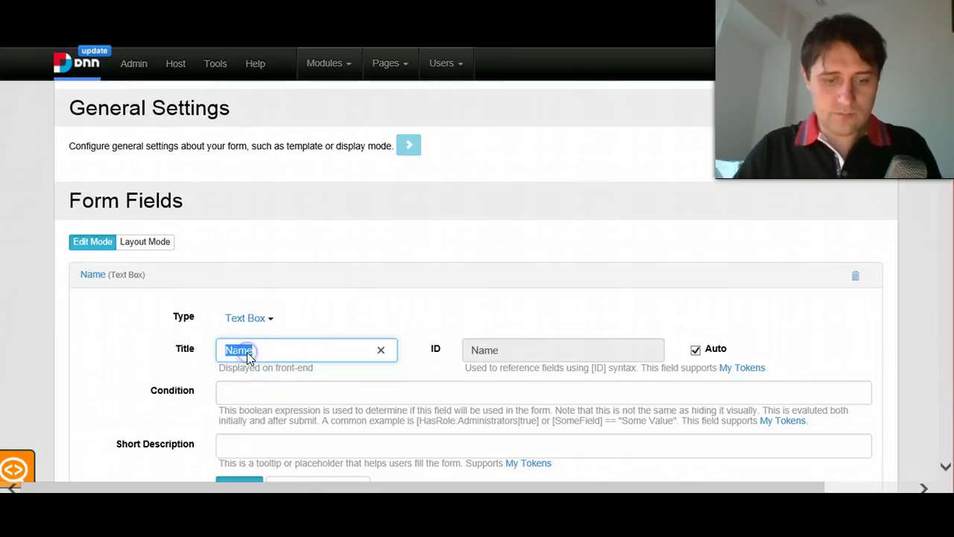
Add the line [Name] = data.Output; below the "// process response" comment in the Get Name button's On Change/Click script, indented to match the comment
scroll(389, 302, down, 3)
scroll(389, 301, down, 12)
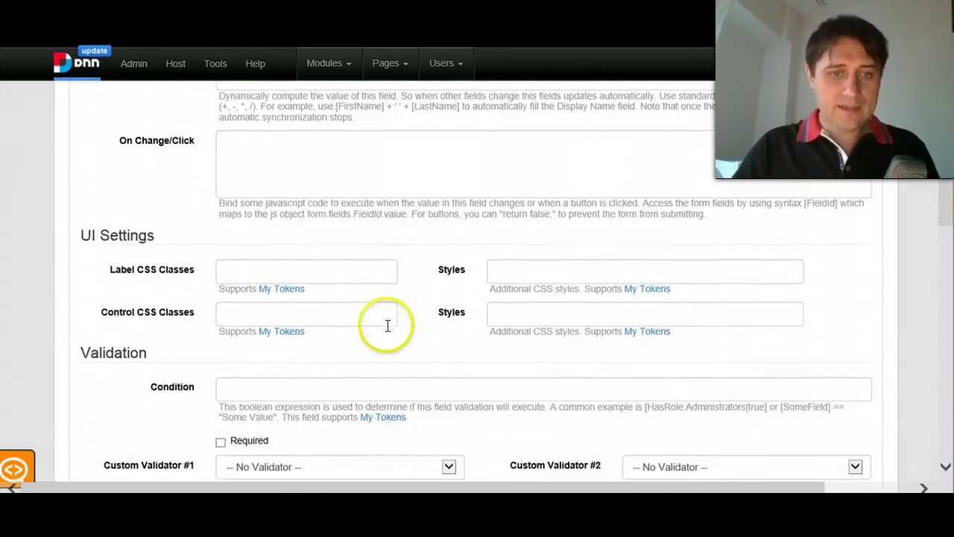
scroll(368, 335, up, 1)
scroll(366, 332, up, 4)
scroll(366, 325, down, 3)
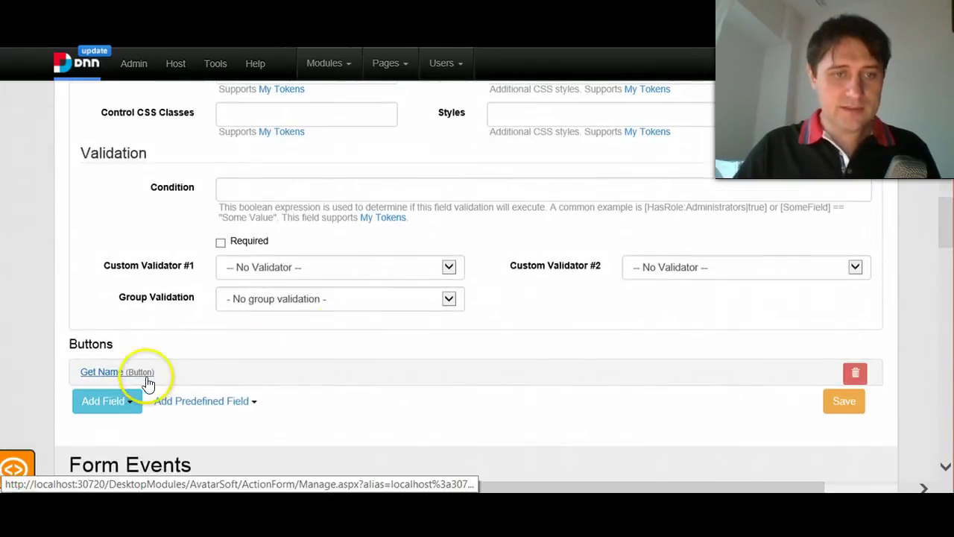
click(131, 372)
scroll(375, 408, down, 6)
scroll(358, 328, up, 1)
click(340, 223)
scroll(344, 224, down, 2)
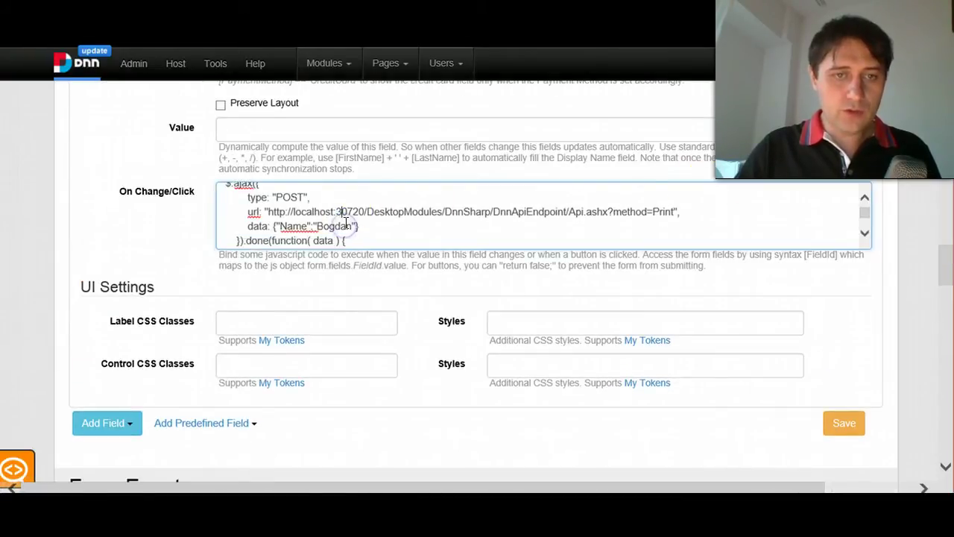
click(358, 214)
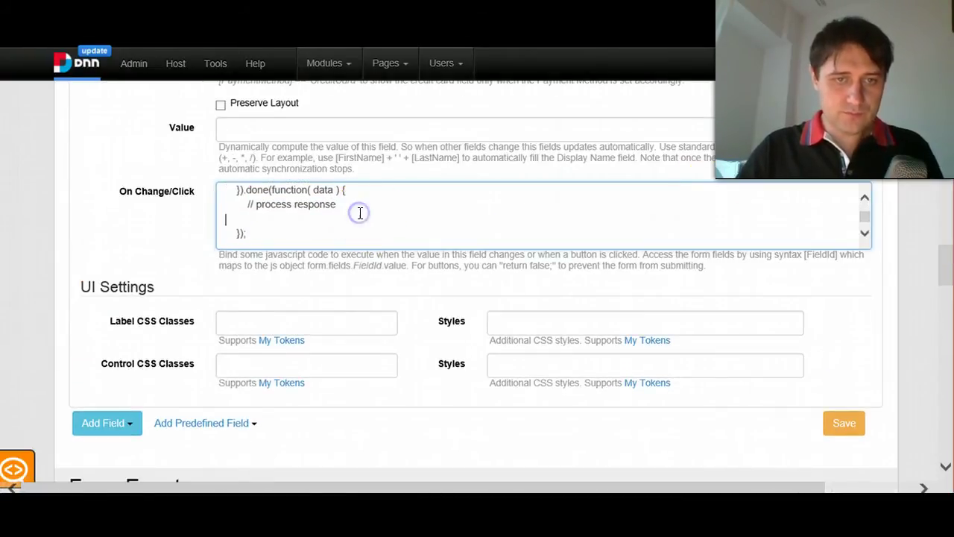
text([Name] )
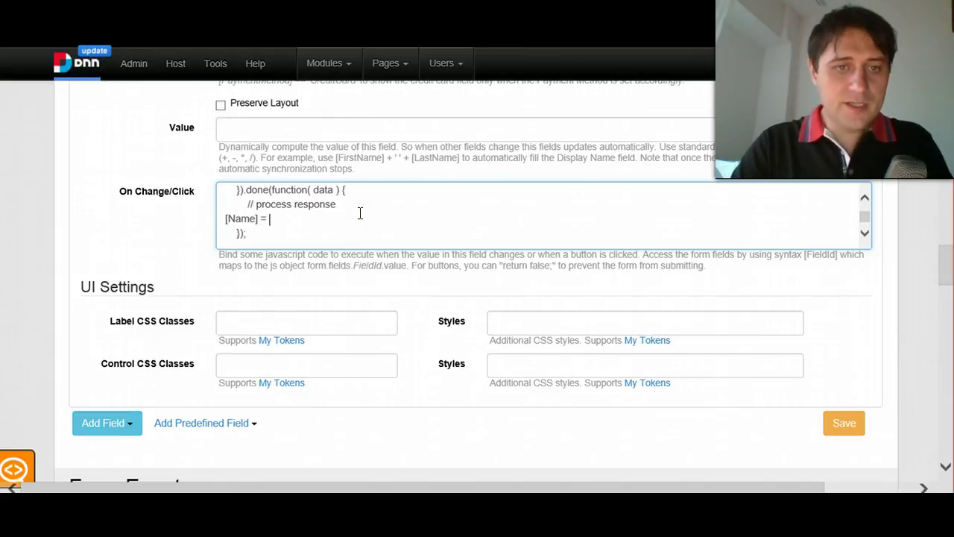
text(= data.Output;)
key(Home)
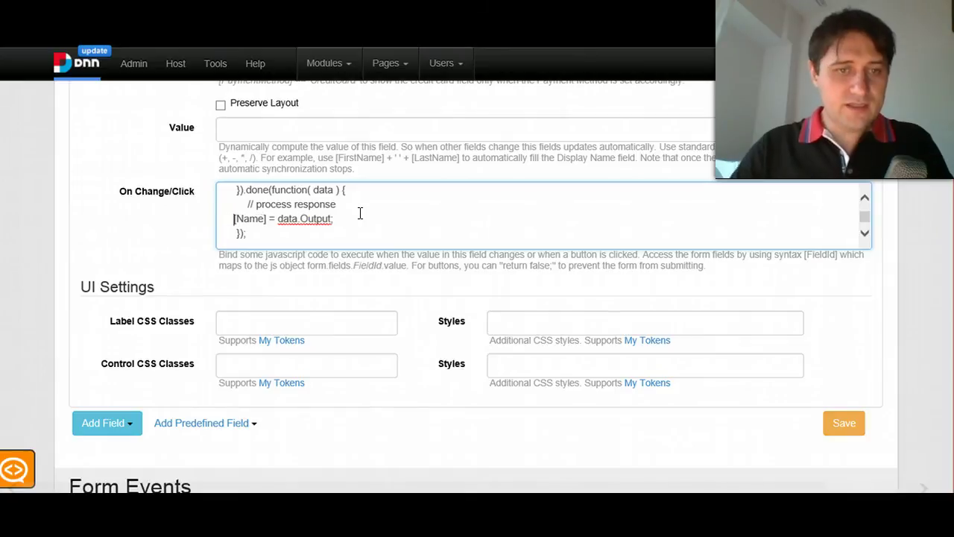
Review the [Name] token and the data.Output value in the assignment line of the Get Name button's script
click(257, 220)
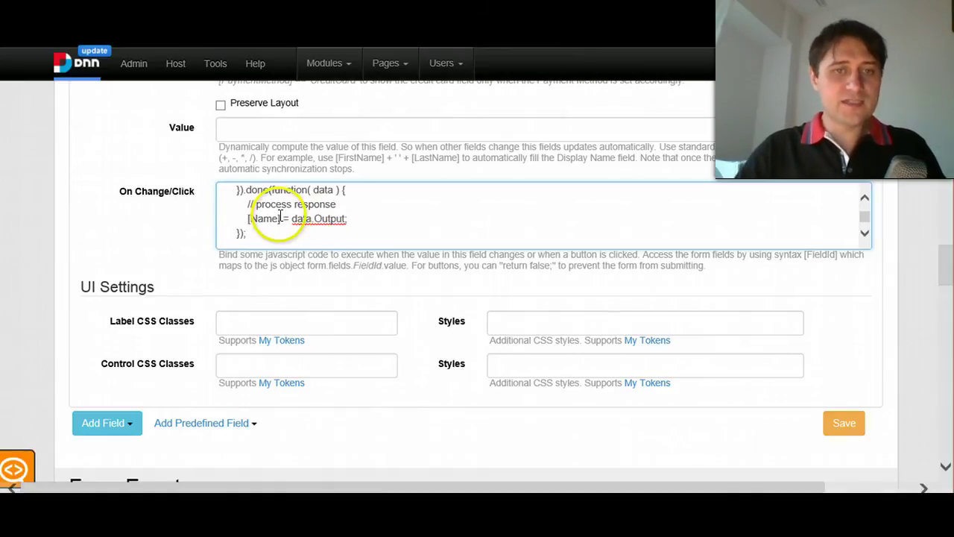
shift+click(301, 226)
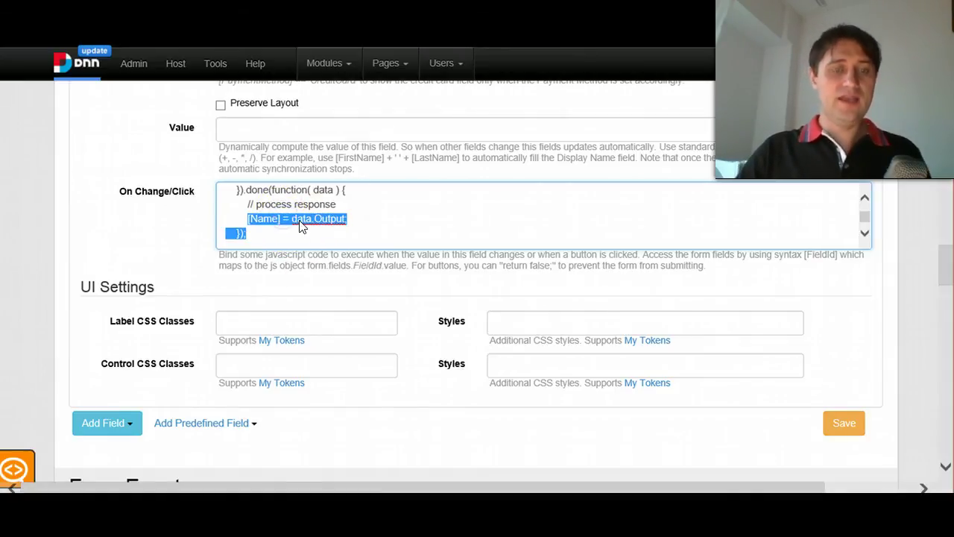
click(299, 225)
scroll(287, 223, up, 1)
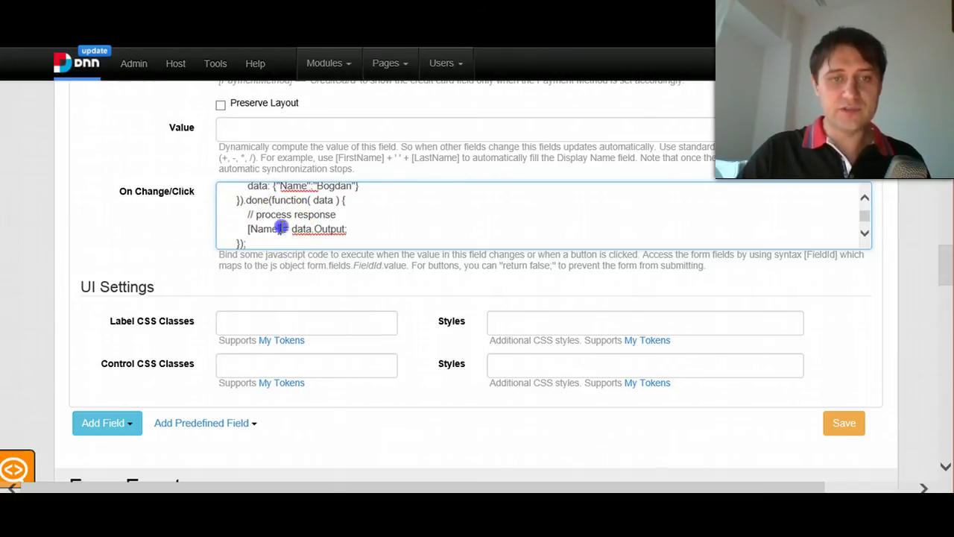
drag(279, 229, 248, 234)
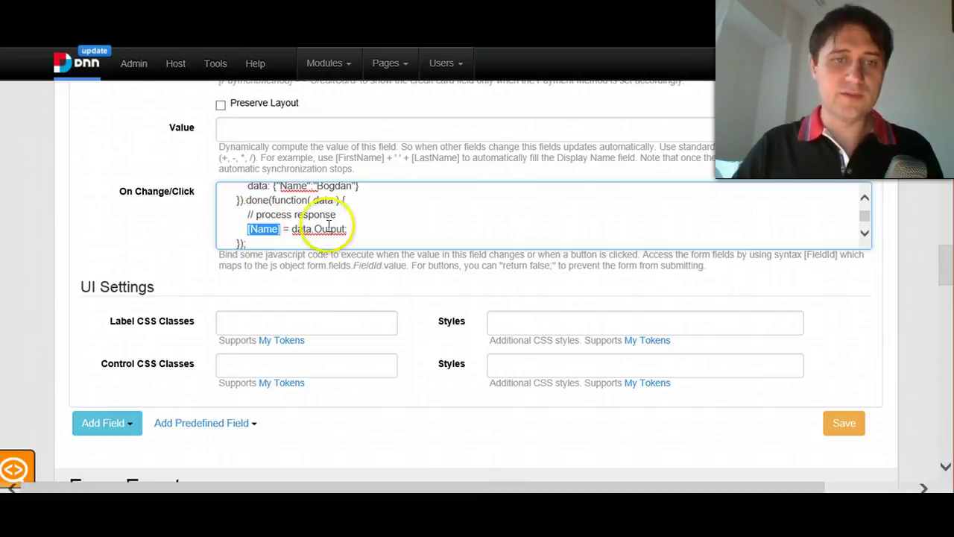
click(293, 232)
double_click(333, 228)
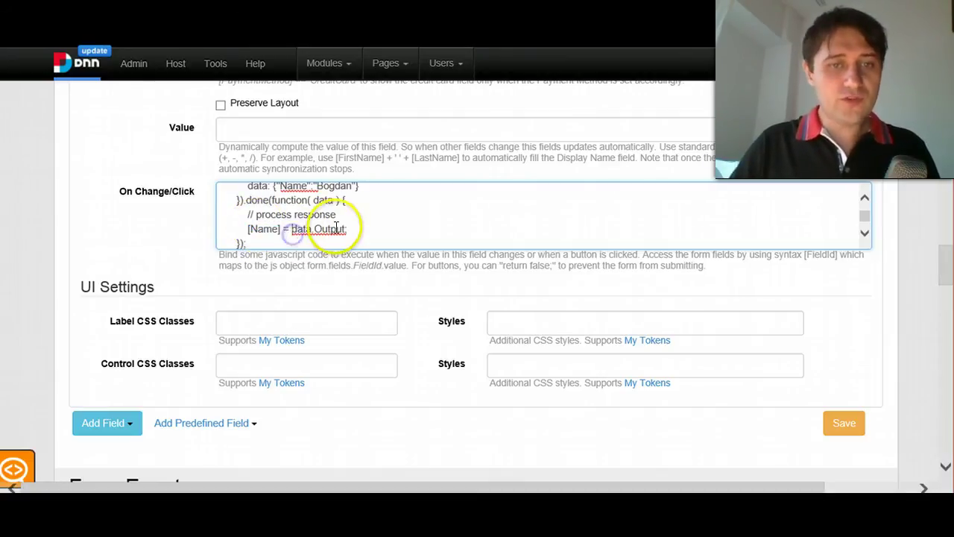
click(350, 228)
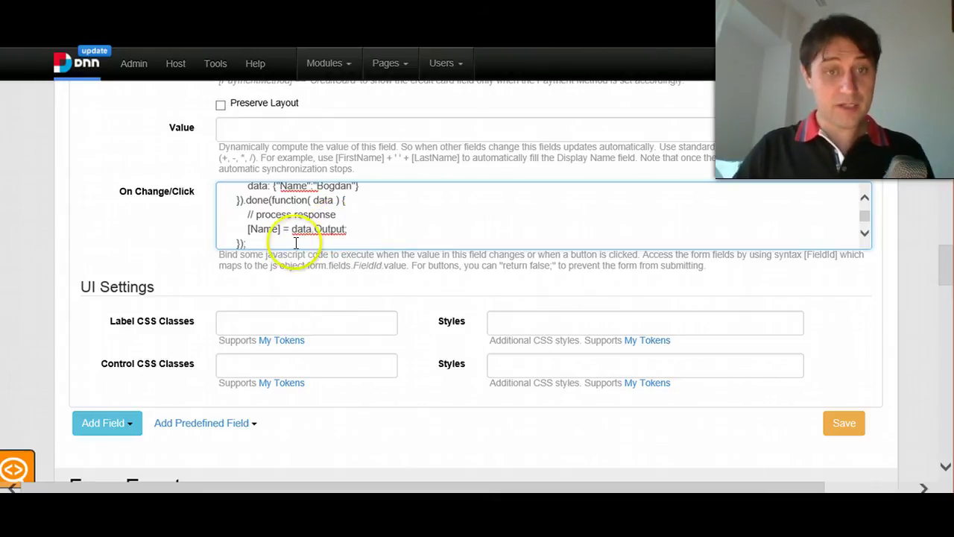
click(316, 229)
Add a refresh(); call on a new line below [Name] = data.Output; in the On Change/Click script
click(371, 228)
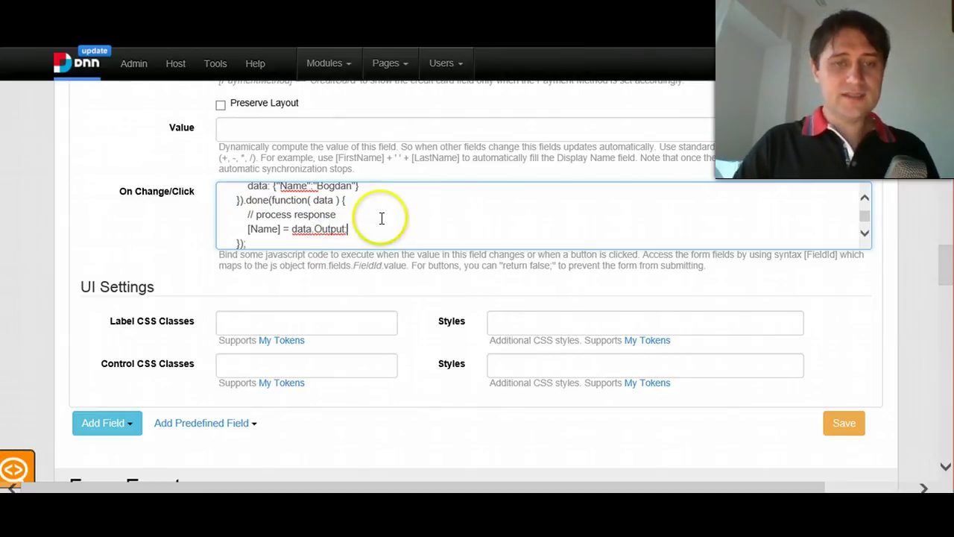
key(Return)
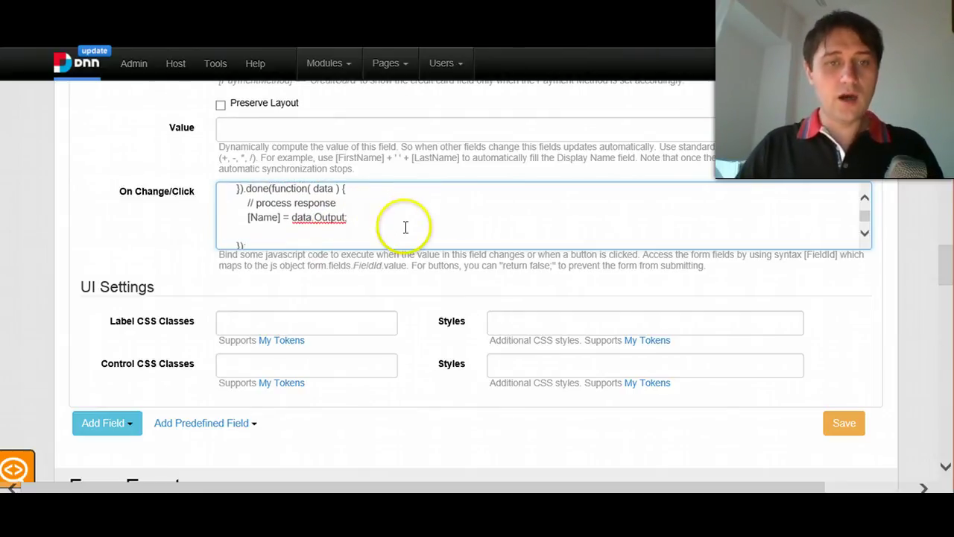
text(refresh();)
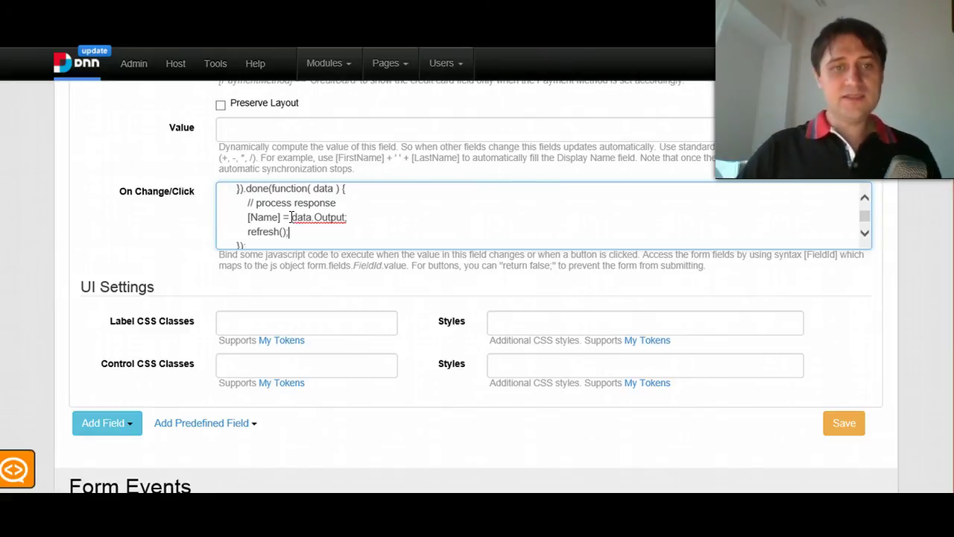
Review the whole On Change/Click script, from the Ajax request to the response handler and its refresh call
scroll(257, 212, up, 4)
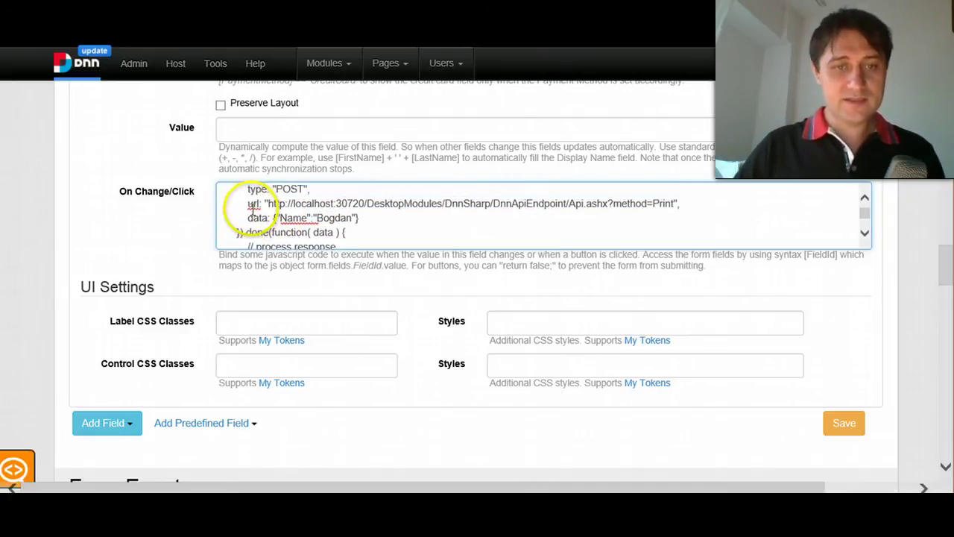
scroll(252, 215, up, 1)
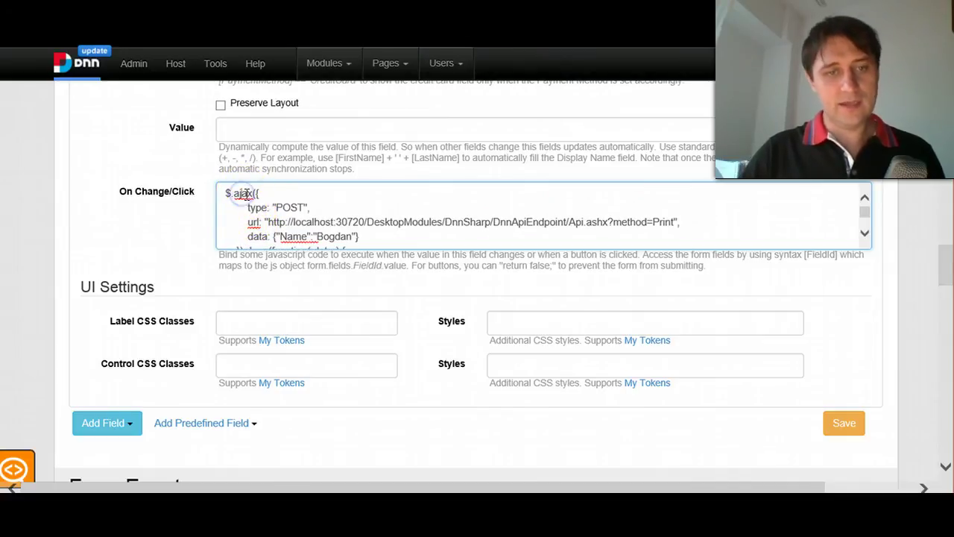
scroll(279, 213, down, 3)
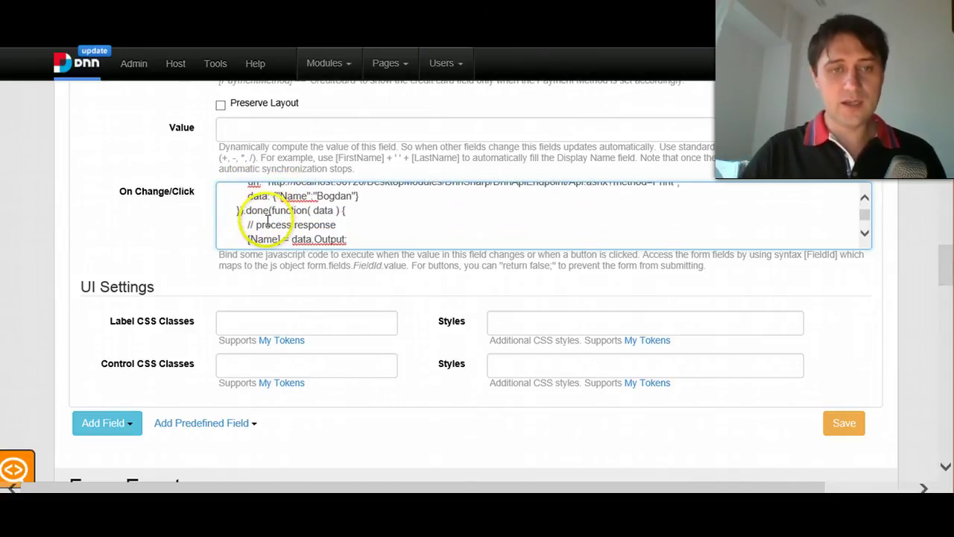
click(243, 225)
scroll(266, 227, down, 2)
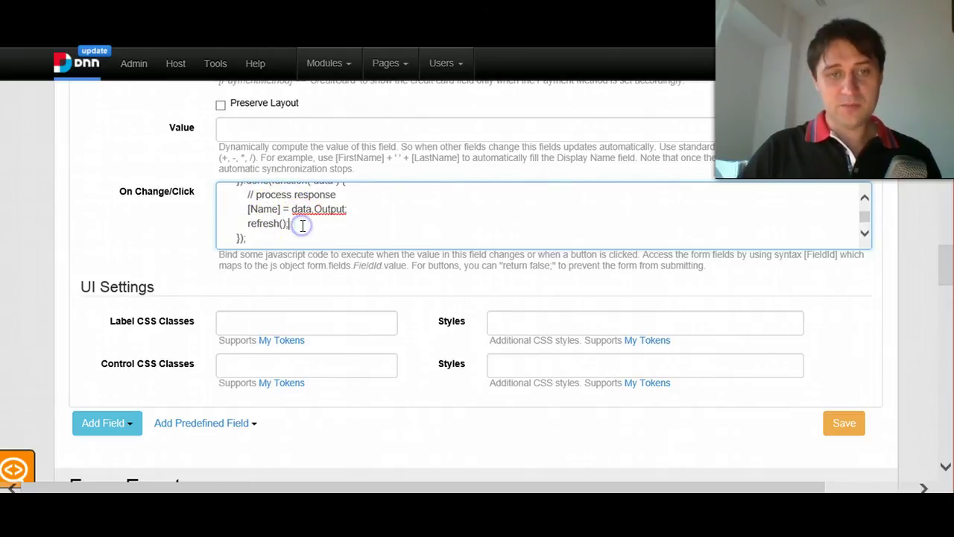
double_click(249, 225)
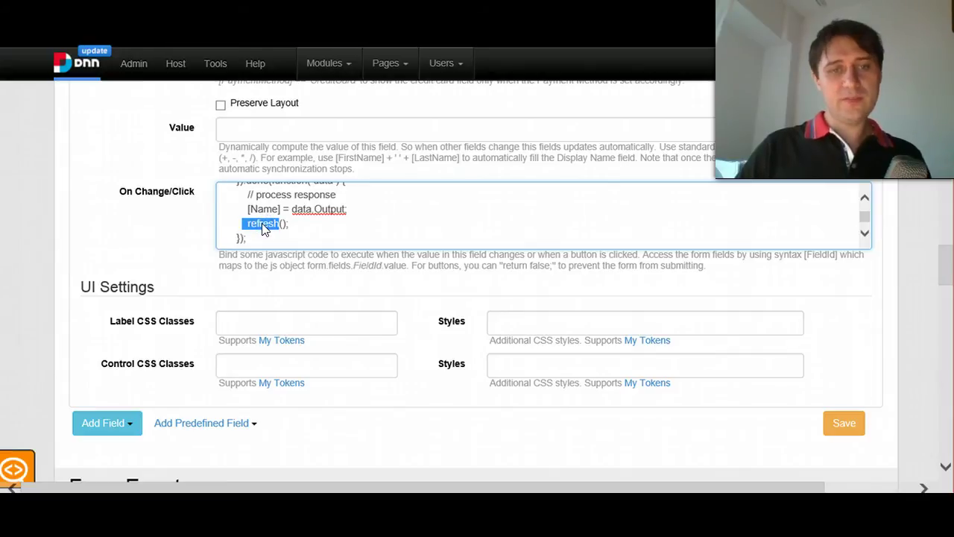
double_click(277, 223)
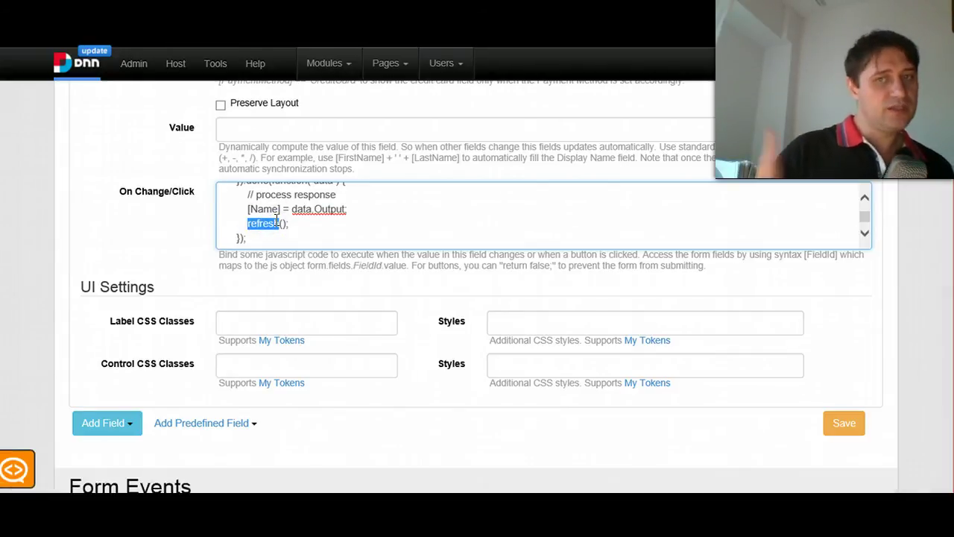
click(351, 218)
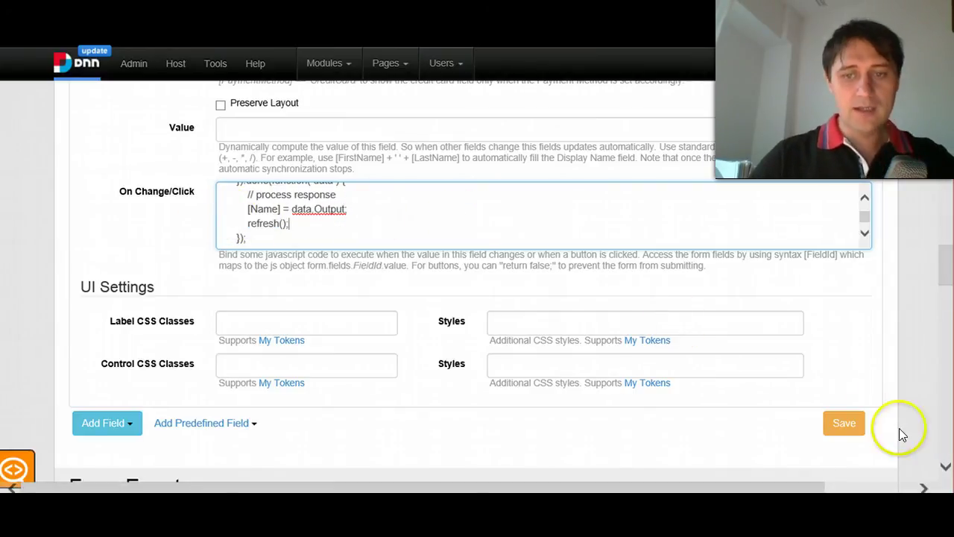
Save the form and test the Get Name button on the page, checking the Name field
click(846, 423)
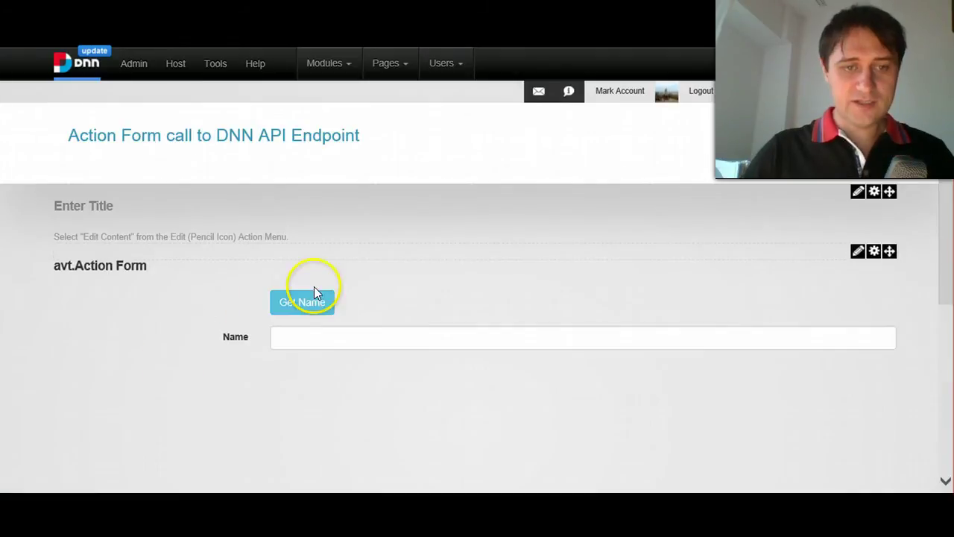
click(305, 303)
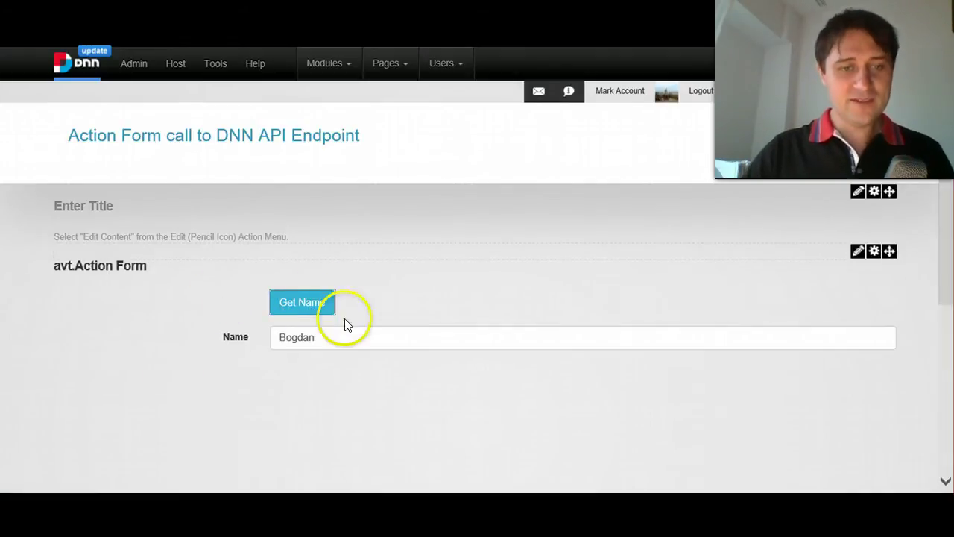
click(365, 337)
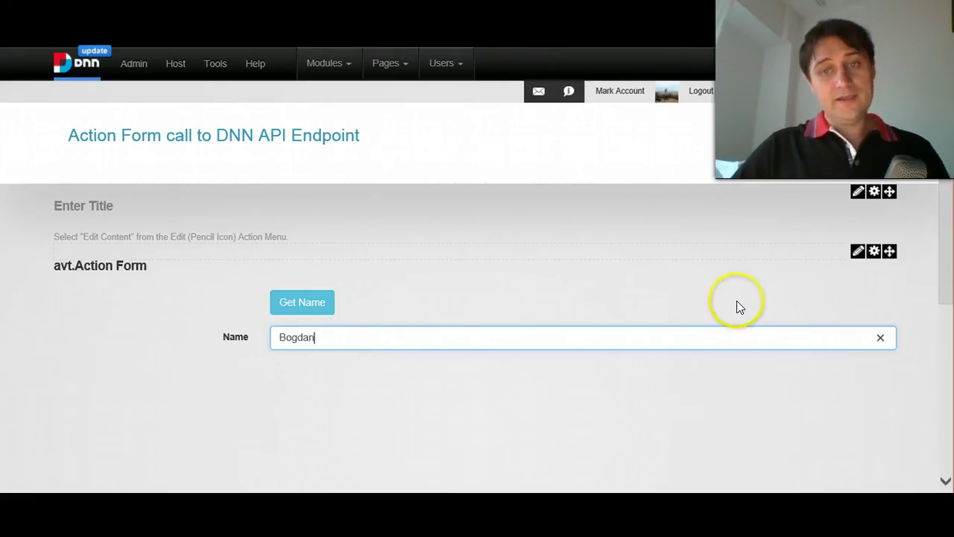
Open the Action Form's full-screen management page and add a button field titled "Get Name Server Side"
click(856, 252)
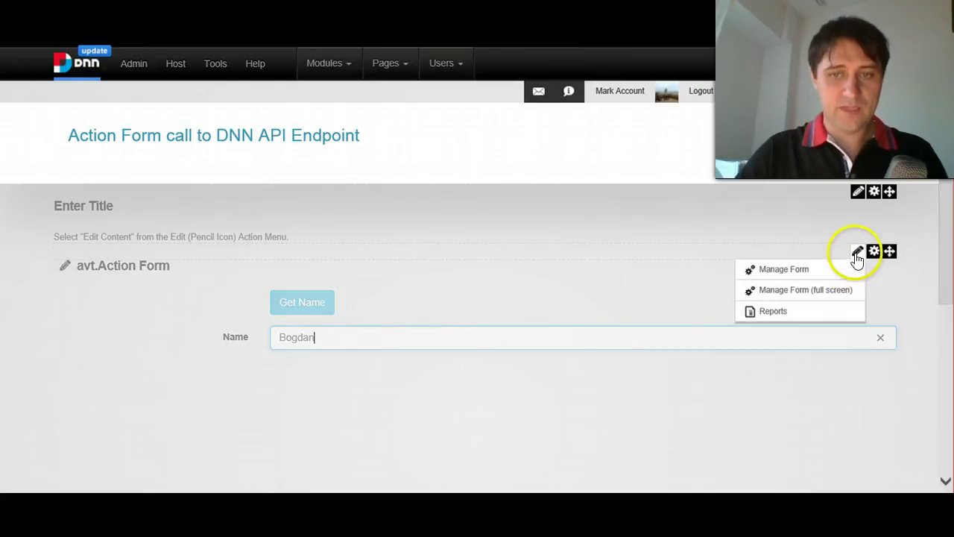
click(833, 290)
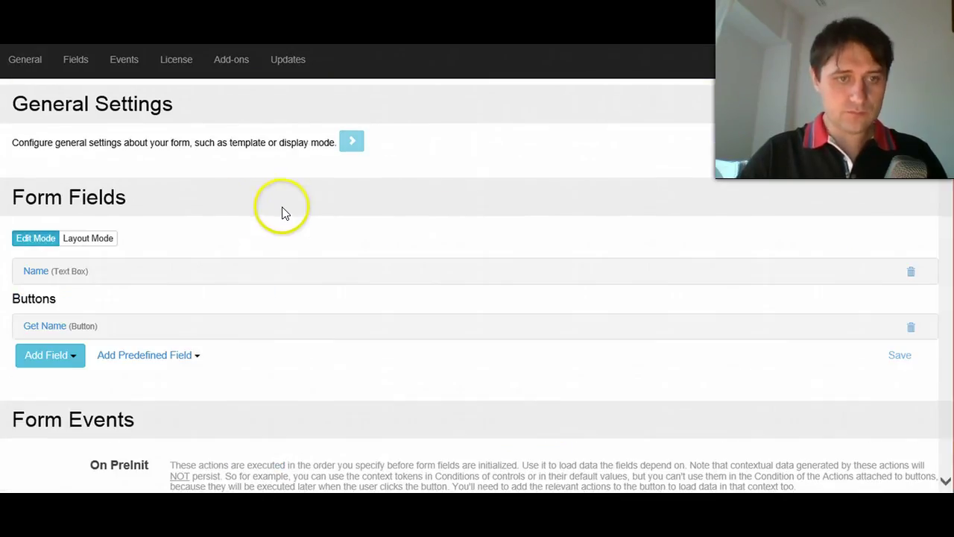
scroll(273, 214, down, 1)
click(57, 283)
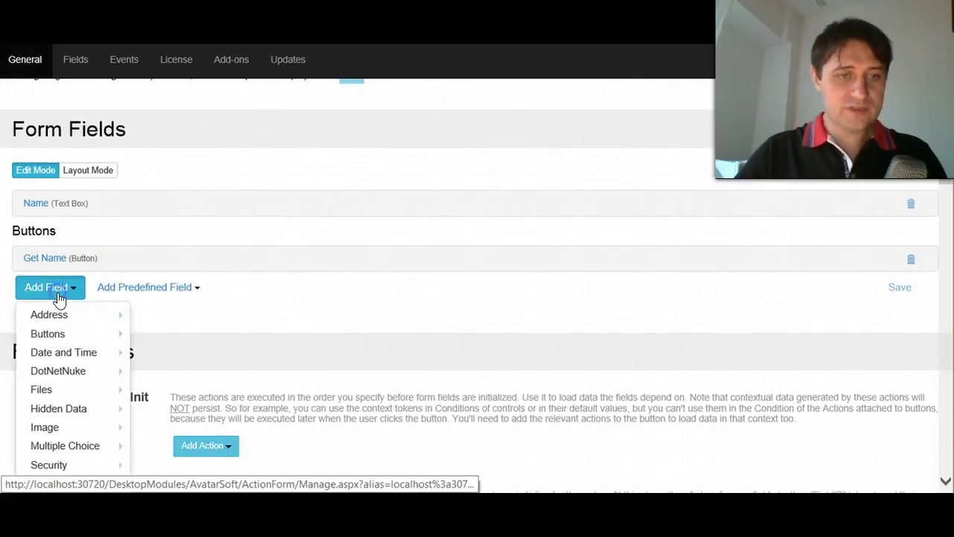
mouse_move(81, 315)
click(145, 332)
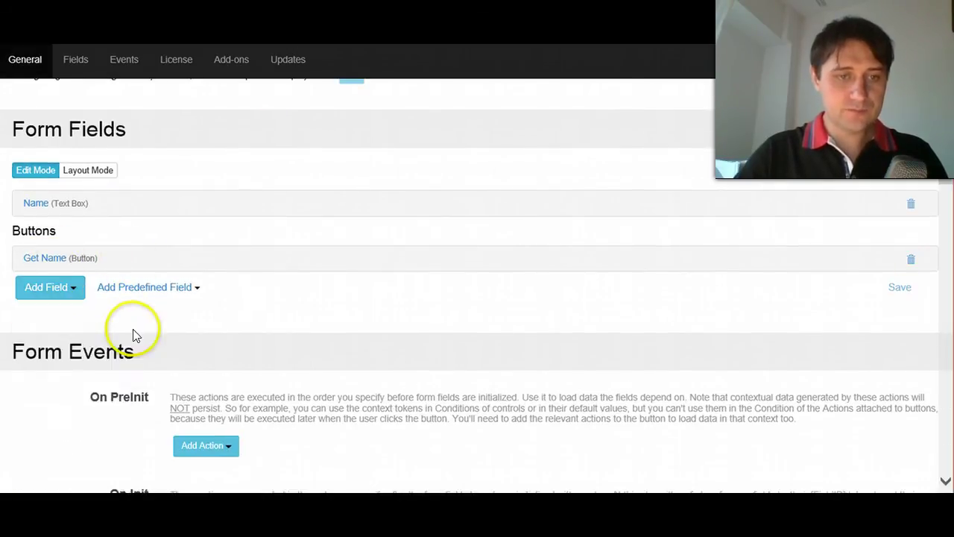
key(ctrl+a)
text(Get Name Server Side)
Add a Server Request action to the On Click Handler of the Get Name Server Side button
scroll(379, 251, down, 5)
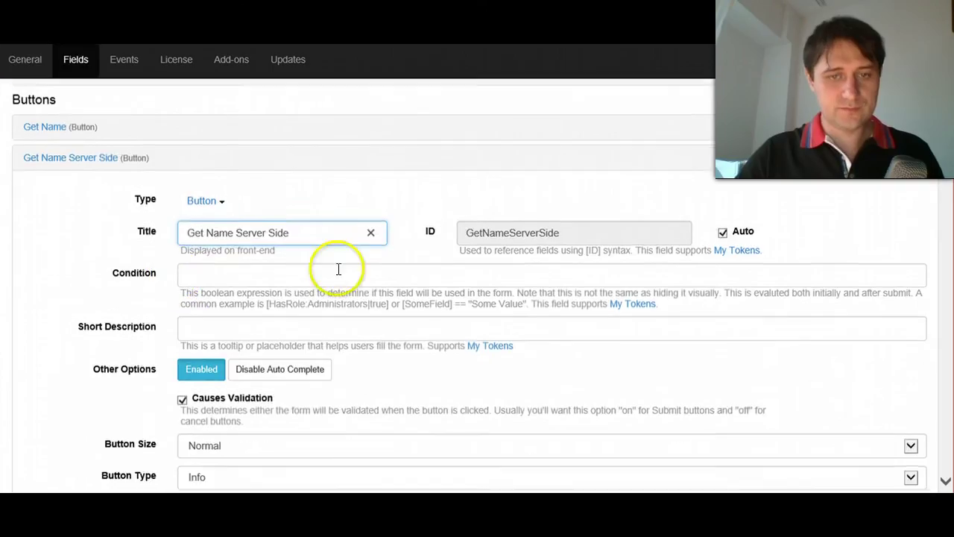
click(232, 343)
scroll(238, 340, down, 1)
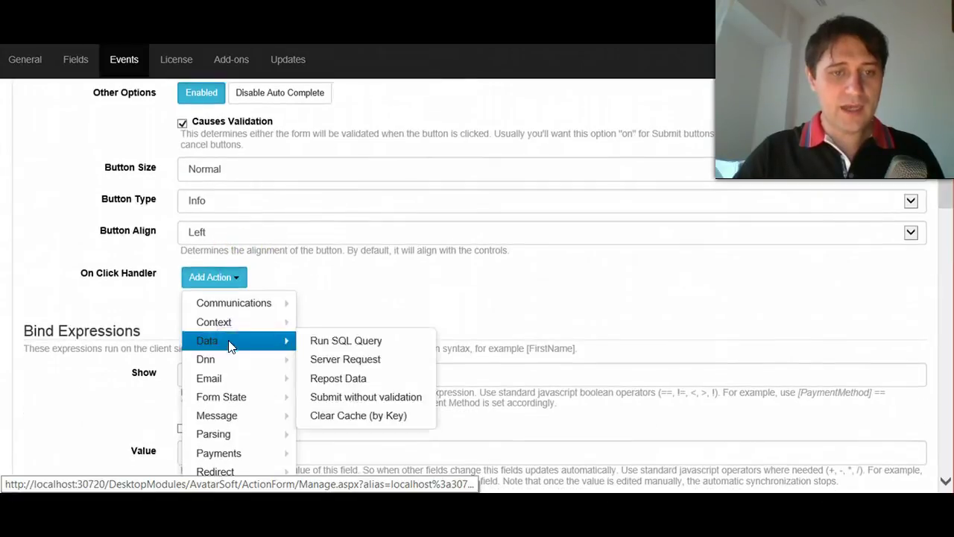
mouse_move(244, 328)
mouse_move(242, 359)
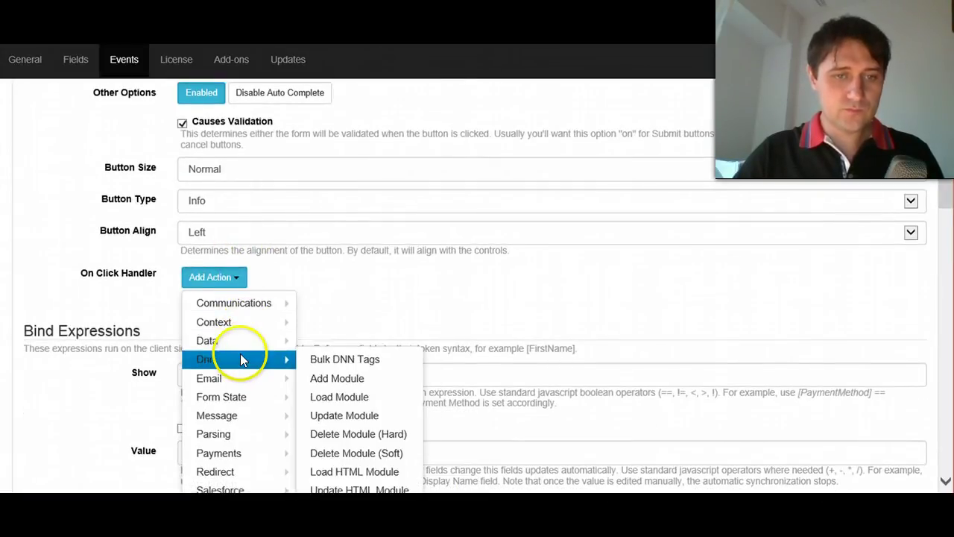
scroll(237, 321, down, 1)
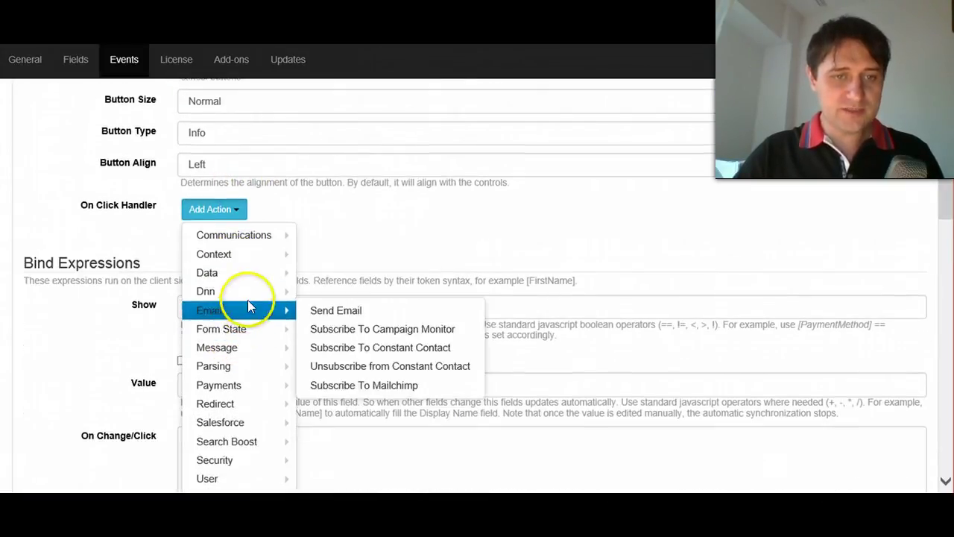
mouse_move(257, 284)
click(332, 292)
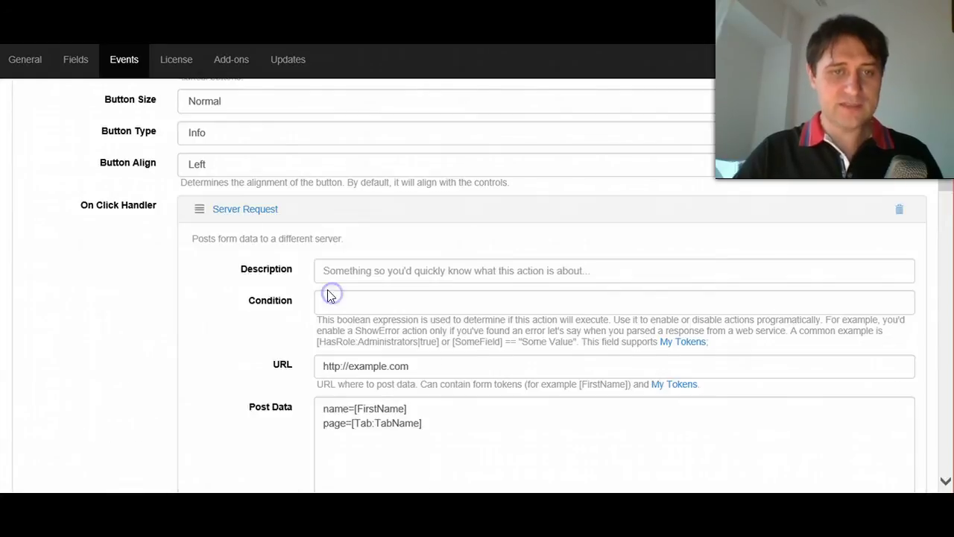
scroll(363, 260, down, 2)
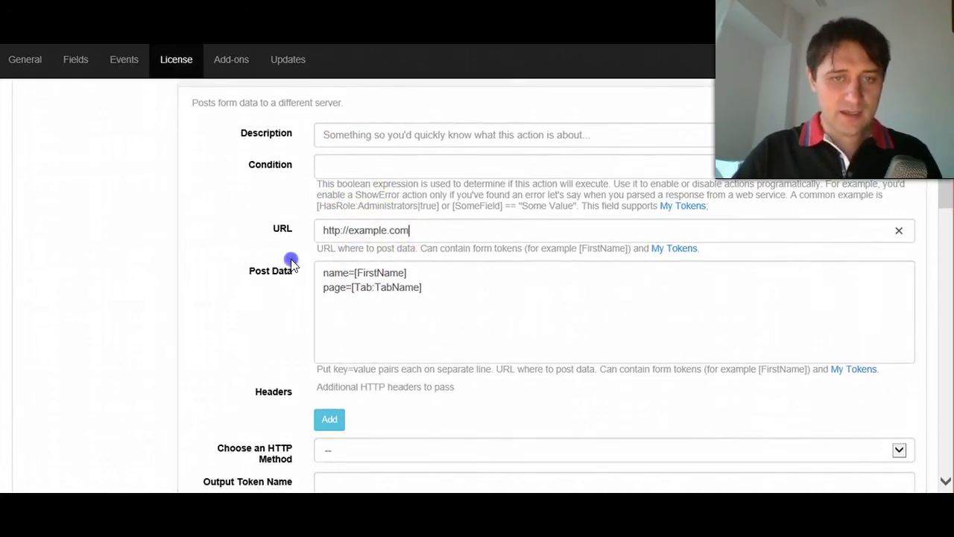
drag(447, 230, 242, 273)
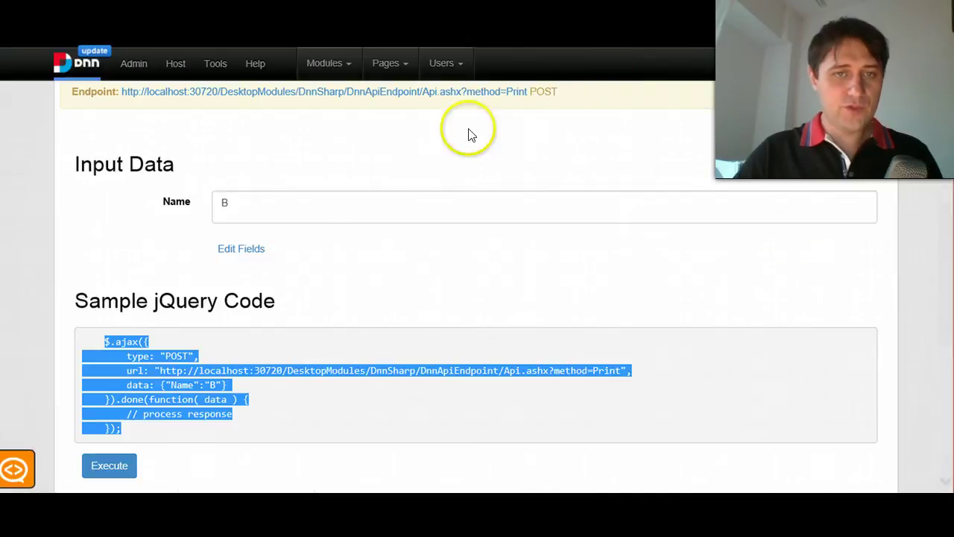
scroll(353, 247, up, 3)
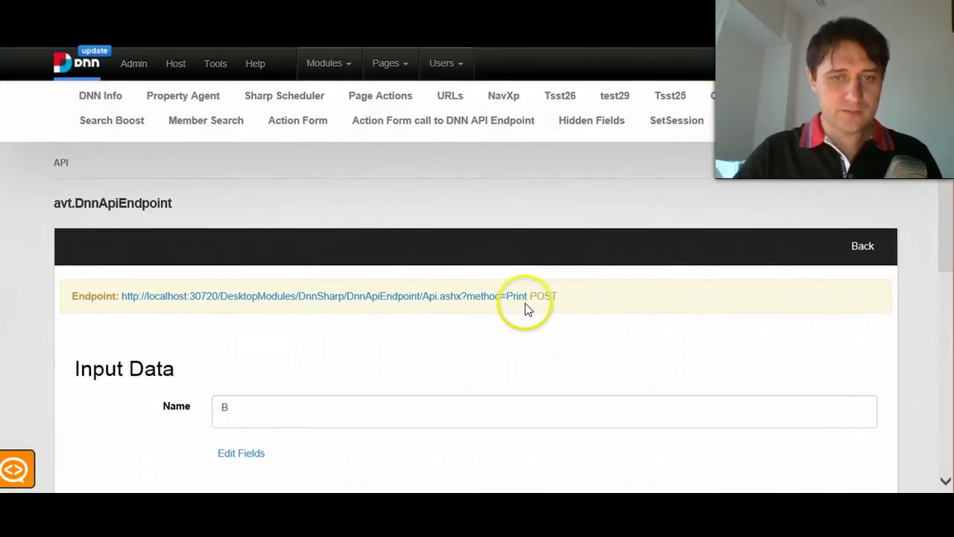
triple_click(520, 297)
right_click(519, 297)
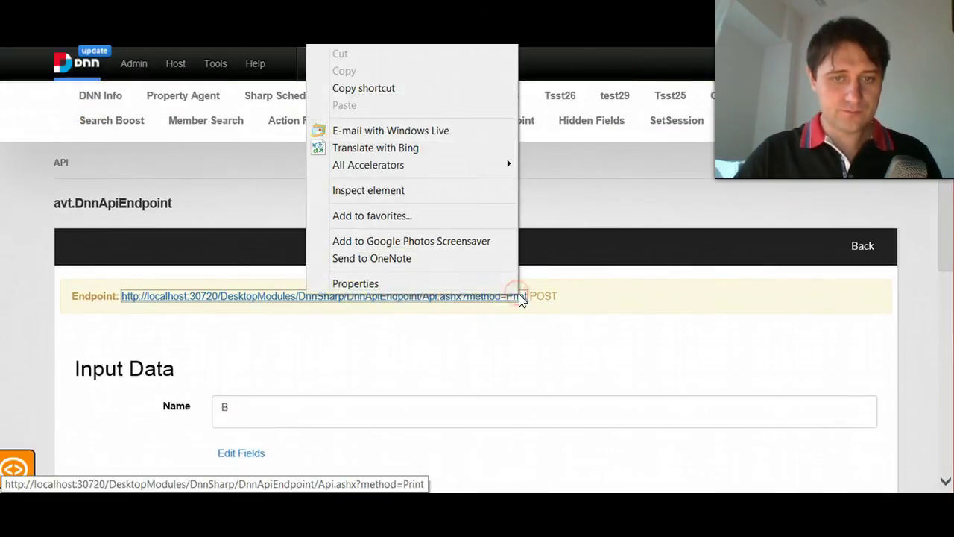
click(409, 87)
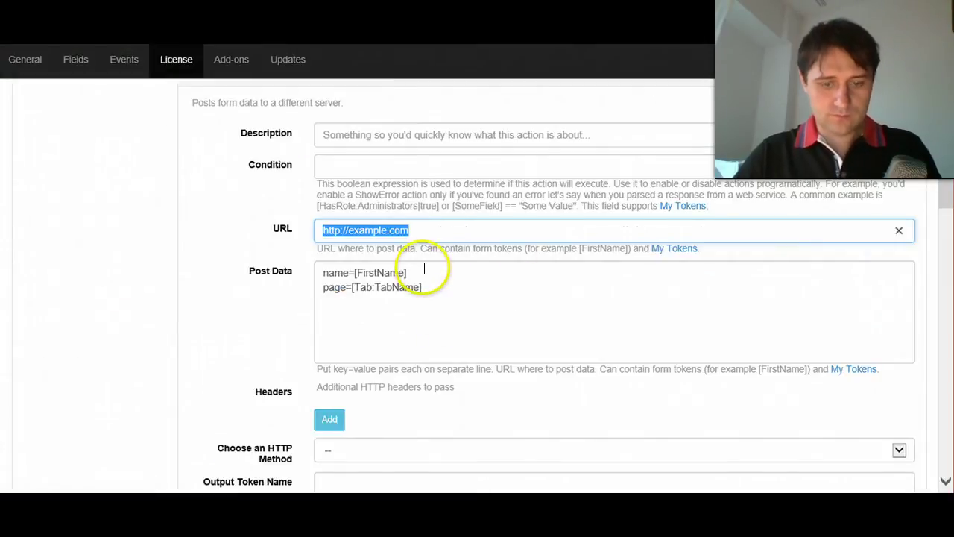
key(ctrl+v)
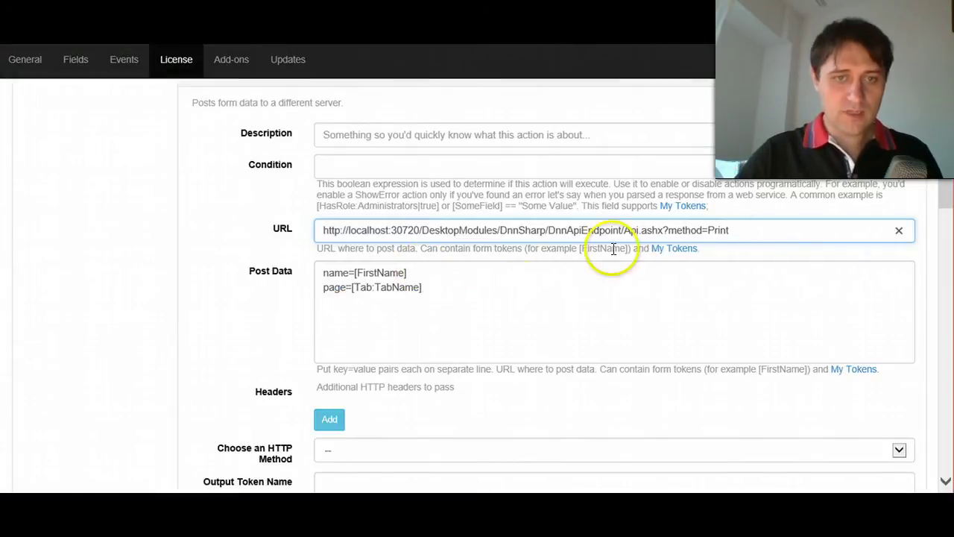
Replace the Server Request's post data with a single name= pair holding a sample first name, and set the HTTP method to POST
click(472, 298)
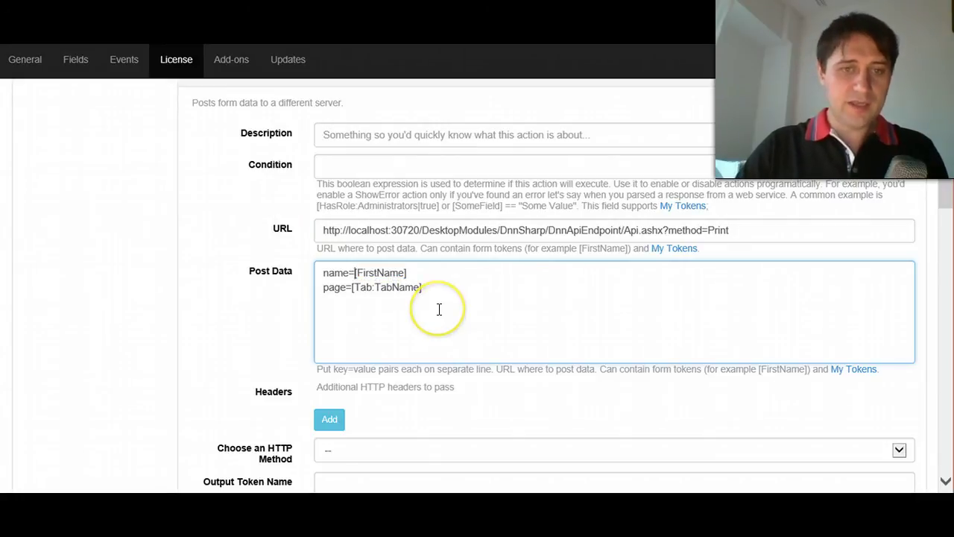
text(hn)
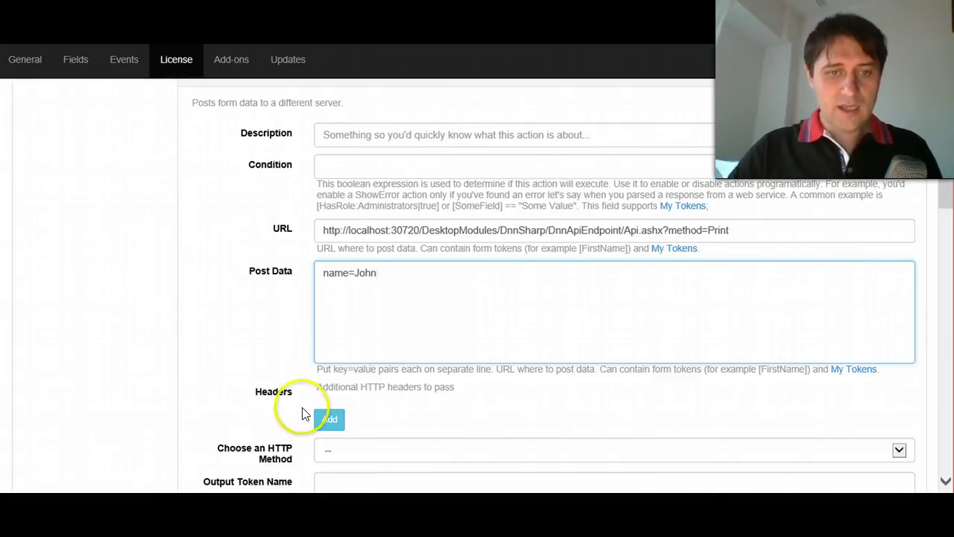
scroll(351, 340, down, 5)
scroll(369, 230, up, 2)
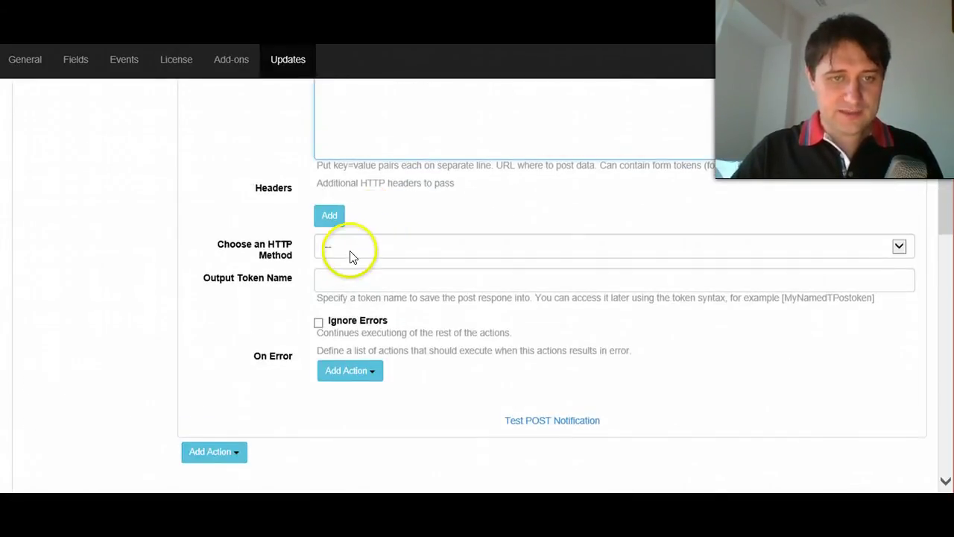
click(352, 254)
click(358, 267)
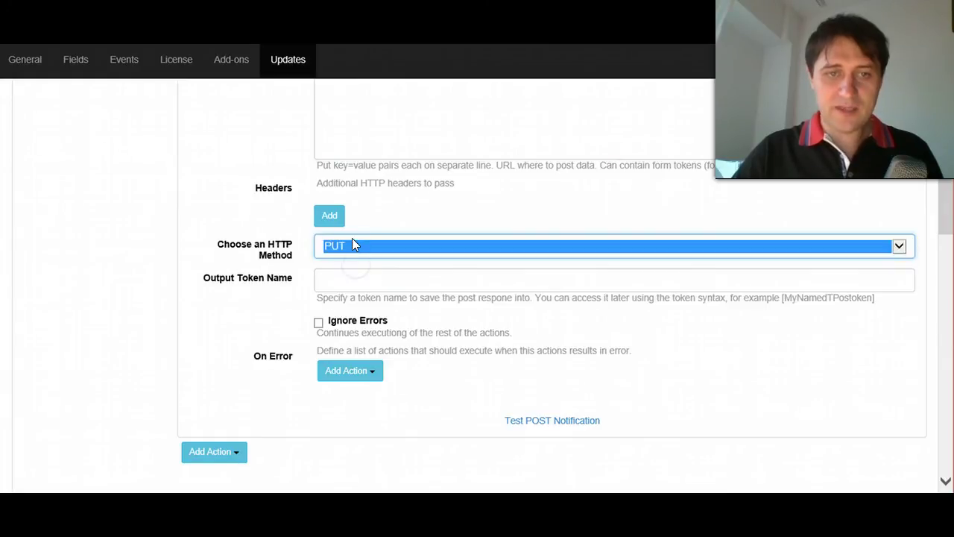
click(350, 246)
click(347, 233)
click(243, 219)
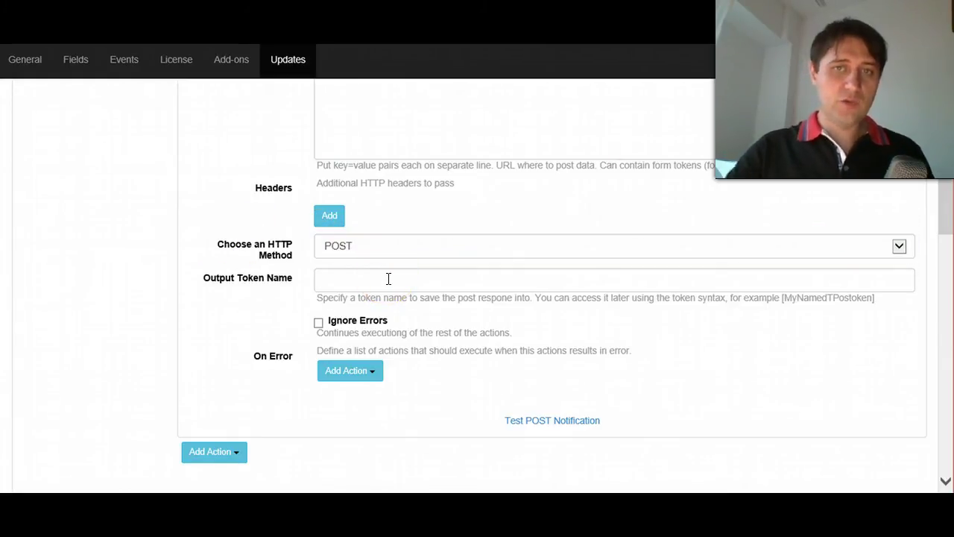
Set the Server Request's output token name to Name and collapse the action
click(394, 271)
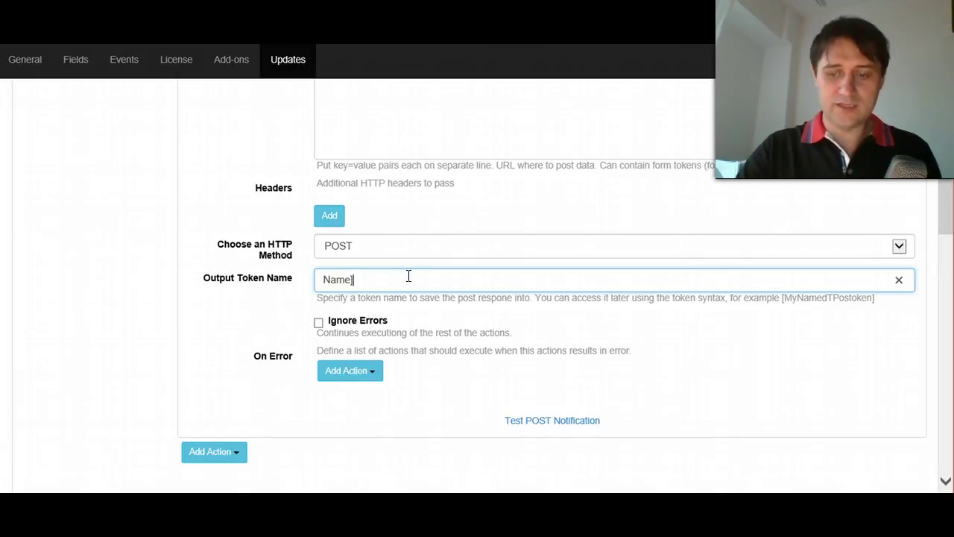
key(End)
key(BackSpace)
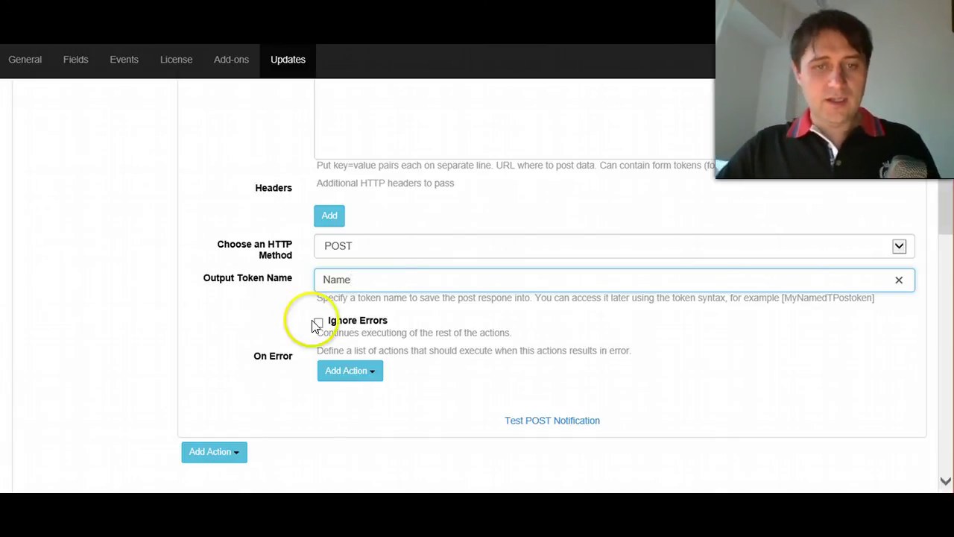
click(234, 366)
scroll(400, 294, up, 5)
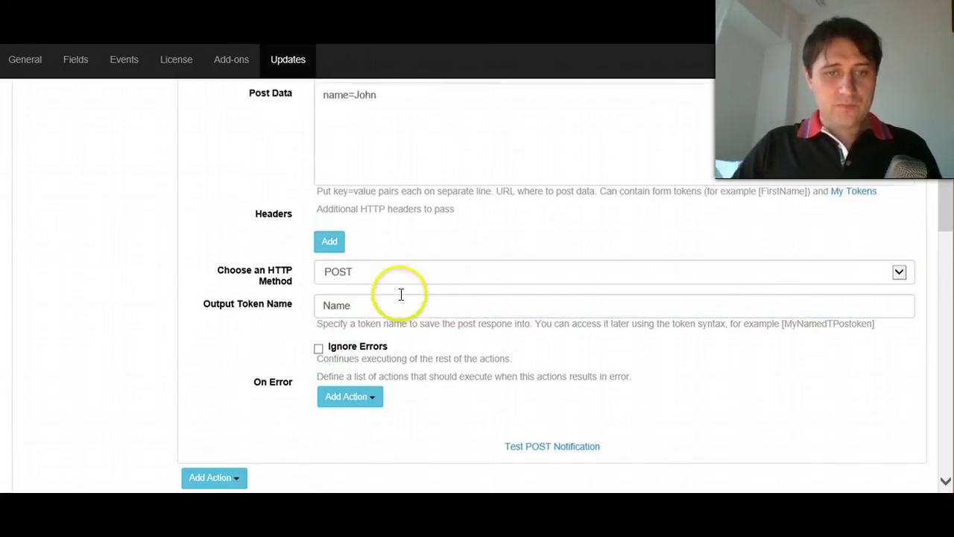
click(260, 278)
Add an Update Form Data (AJAX) action below Server Request in the On Click Handler and collapse it
scroll(283, 302, down, 2)
scroll(251, 192, up, 2)
click(221, 244)
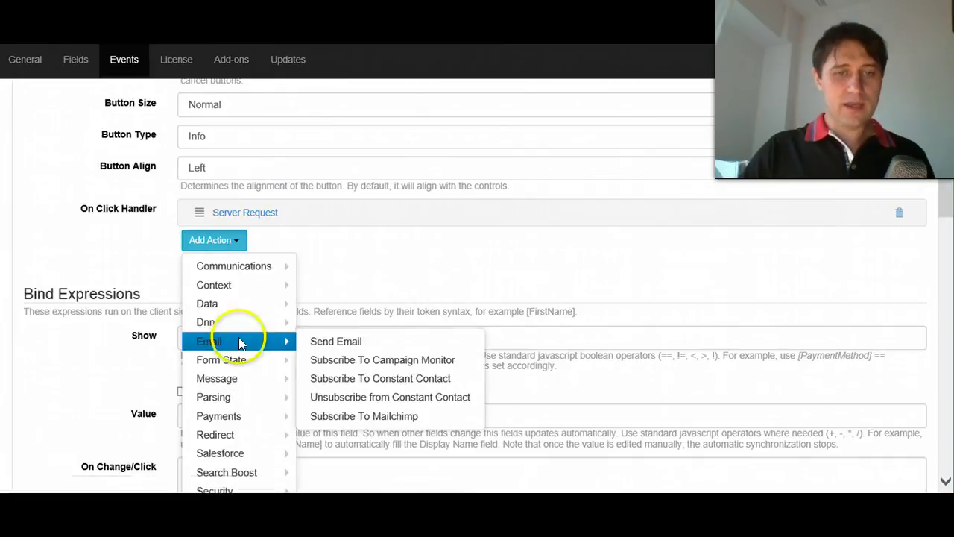
scroll(239, 341, down, 1)
mouse_move(234, 319)
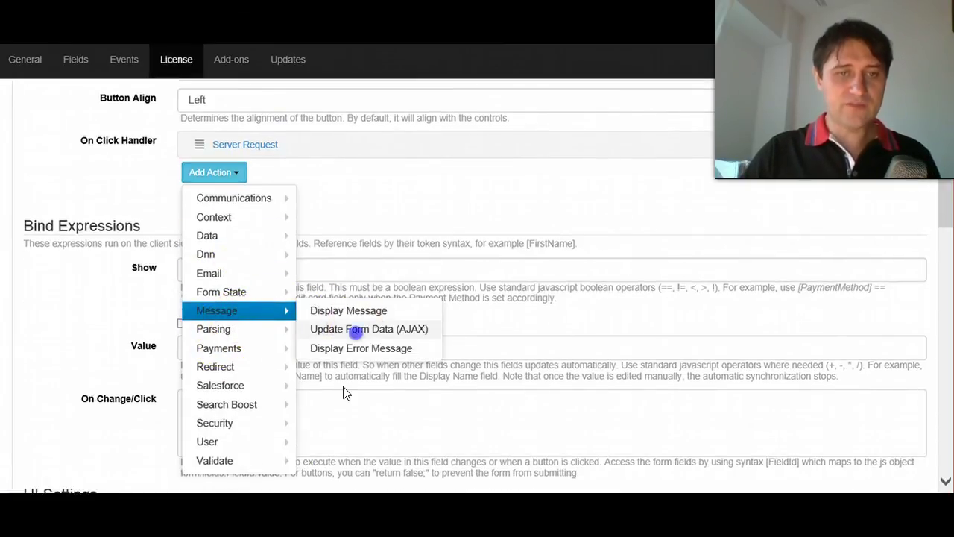
click(351, 329)
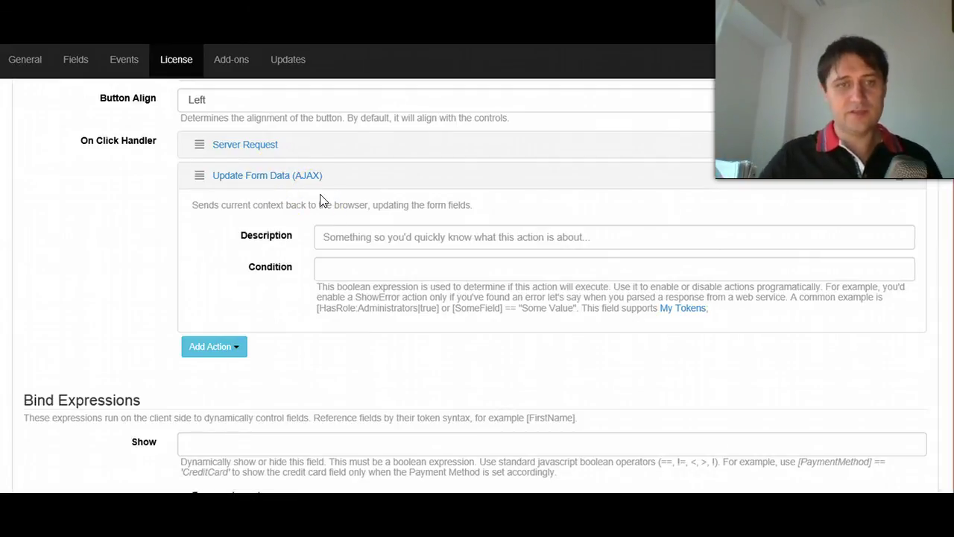
click(261, 179)
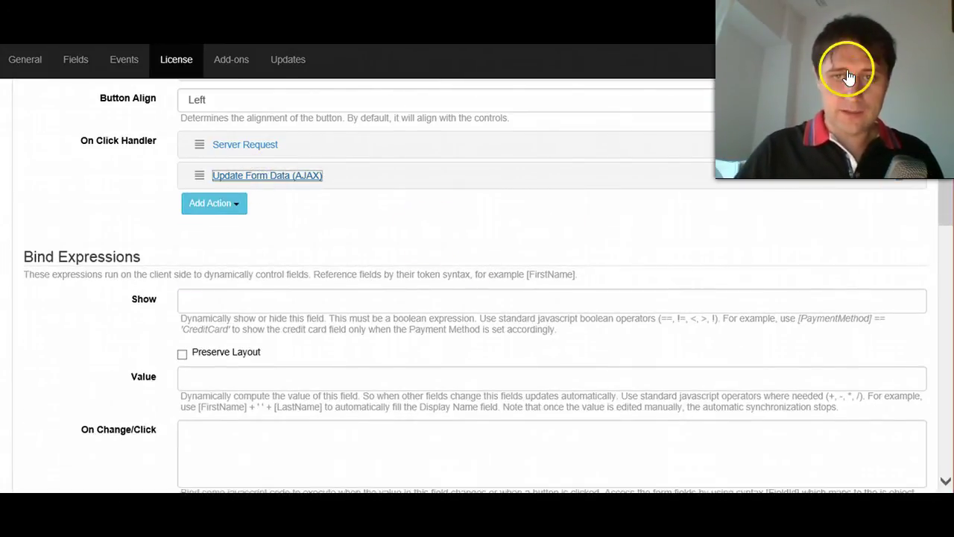
Save the form and test the Get Name Server Side button on the page
scroll(117, 405, down, 10)
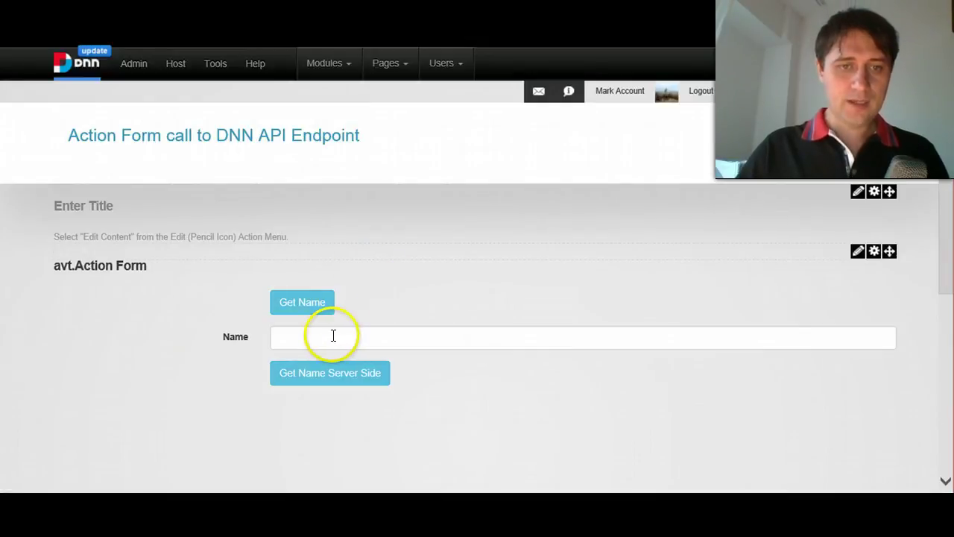
click(332, 335)
click(350, 378)
click(52, 468)
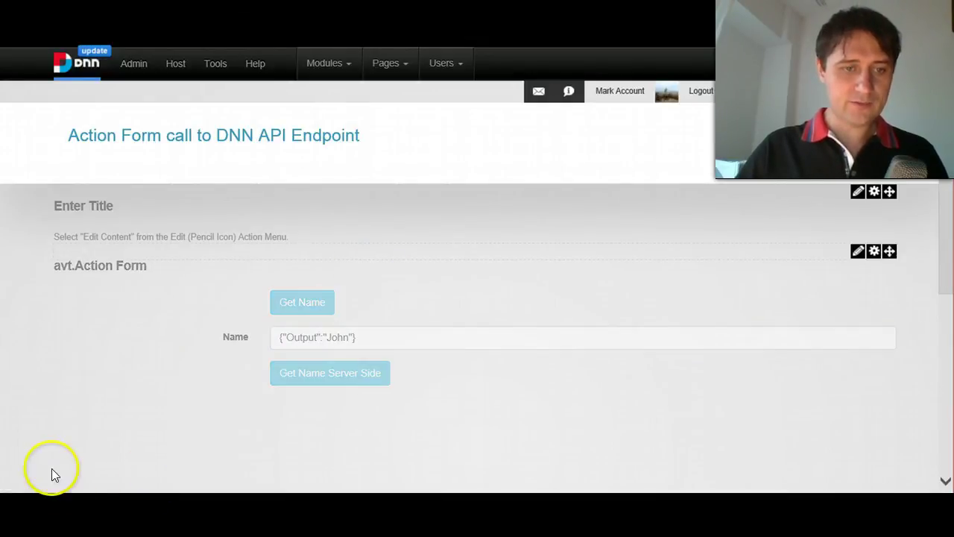
Examine the key and the value of the JSON response in the Name field
drag(366, 336, 277, 337)
click(336, 331)
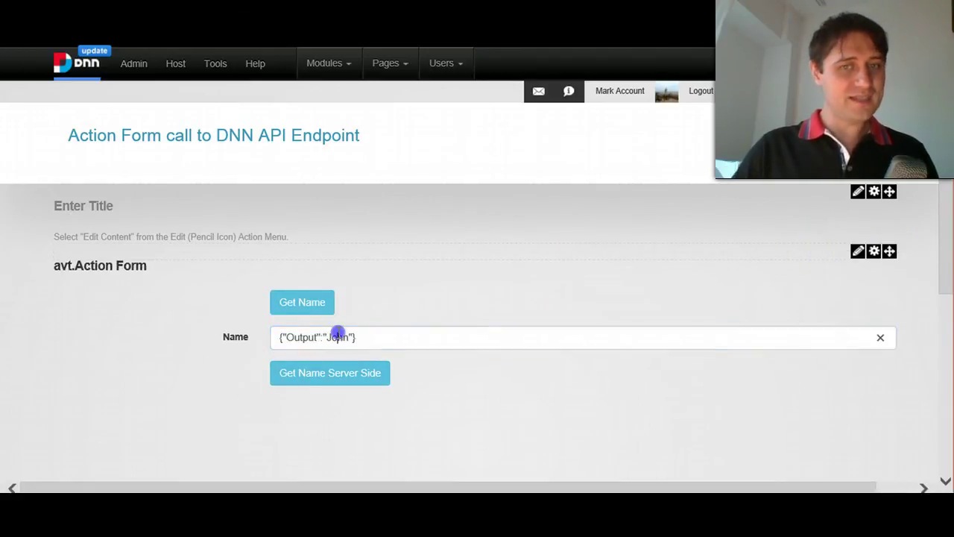
double_click(300, 337)
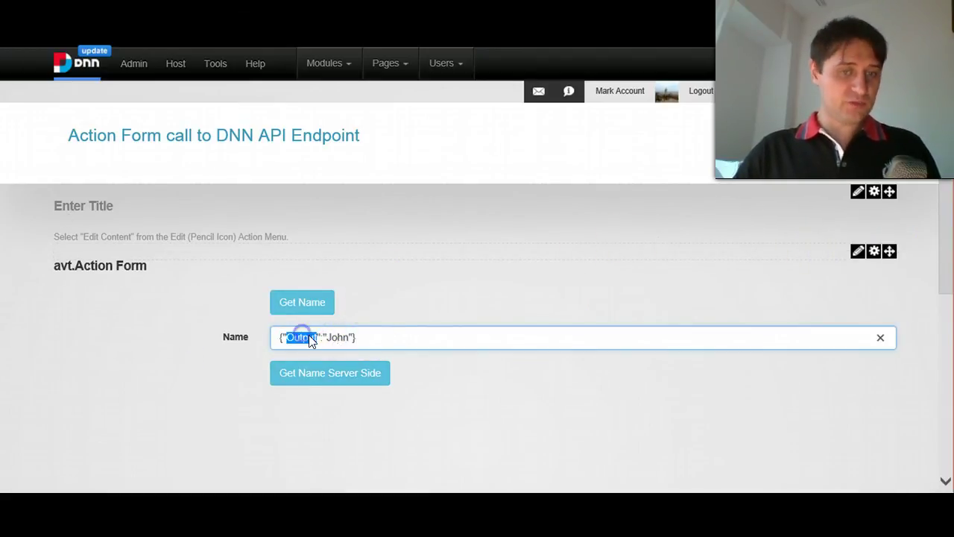
double_click(335, 337)
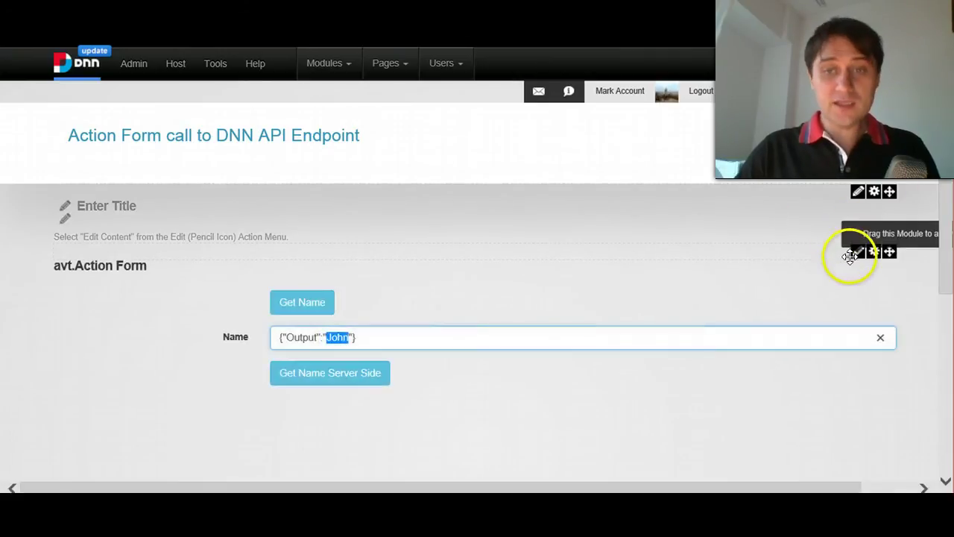
Open the Action Form's settings and expand the Get Name Server Side button down to its On Click Handler
mouse_move(856, 261)
click(835, 291)
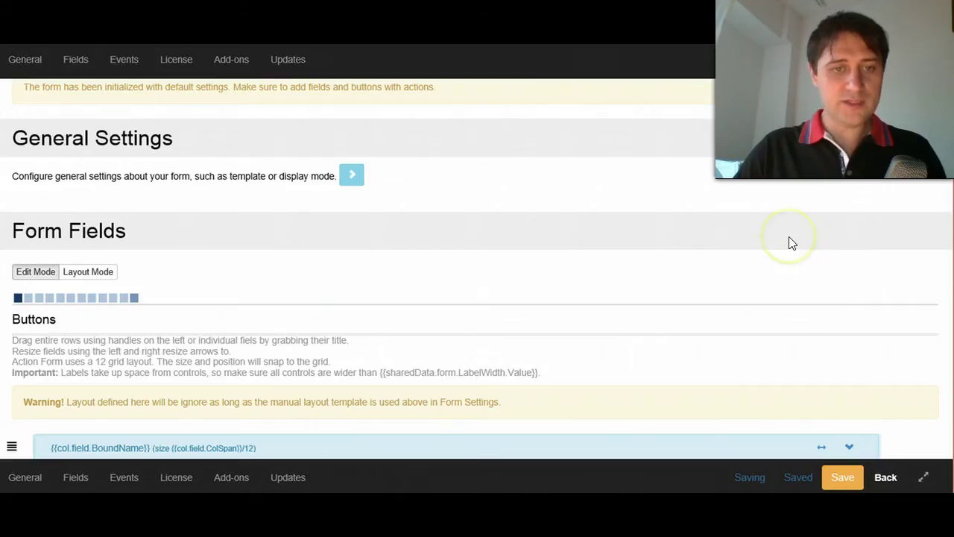
scroll(106, 319, down, 3)
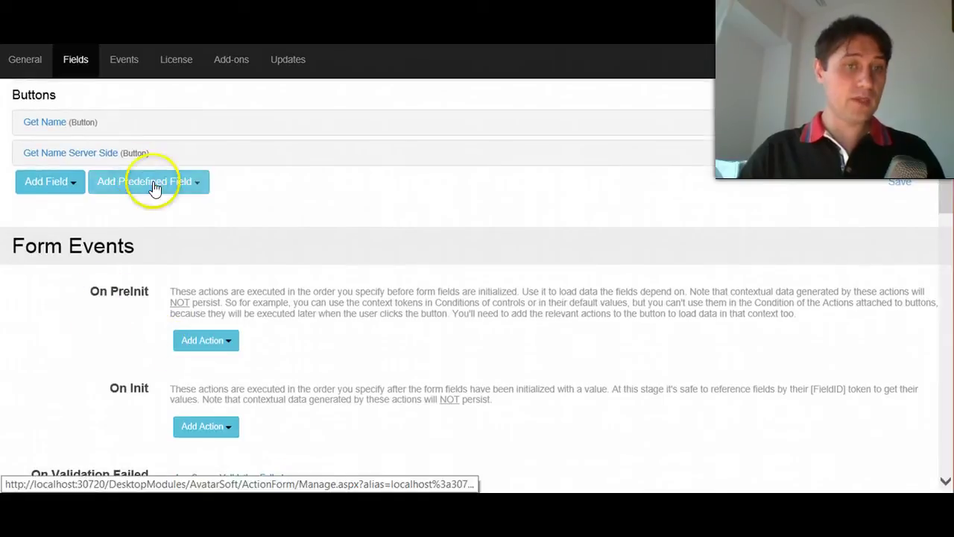
scroll(253, 263, down, 3)
scroll(234, 277, up, 5)
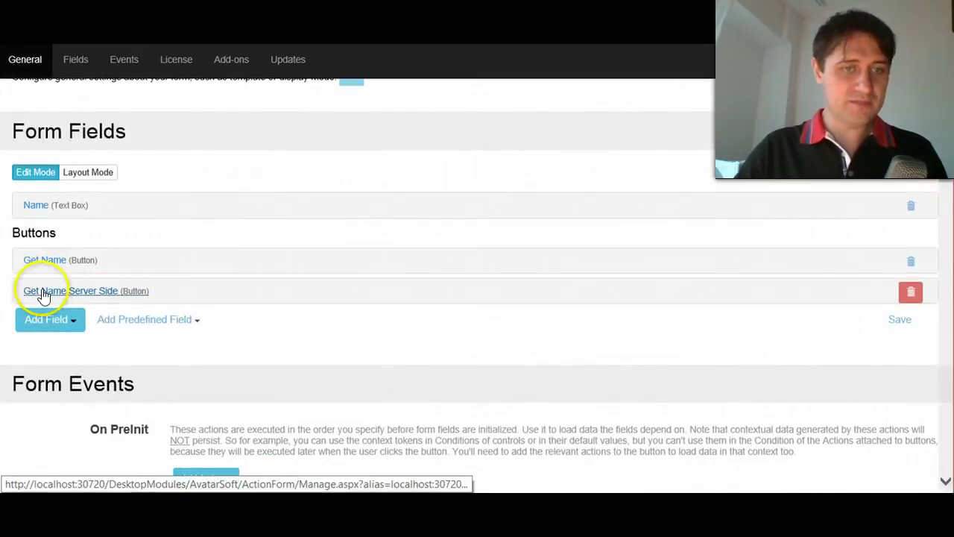
click(60, 297)
scroll(184, 315, down, 6)
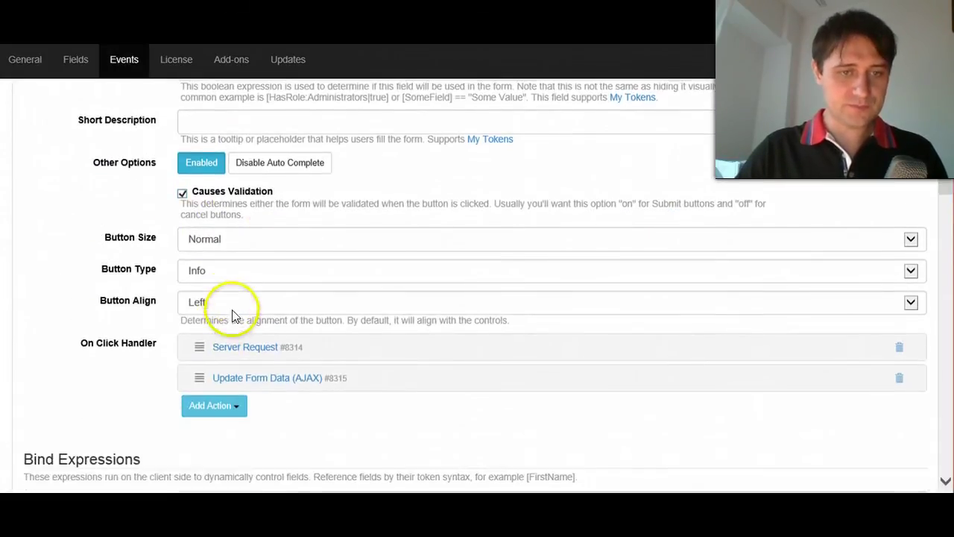
Add a Regex action to the On Click Handler and place it between Server Request and Update Form Data (AJAX)
click(217, 271)
scroll(241, 341, down, 2)
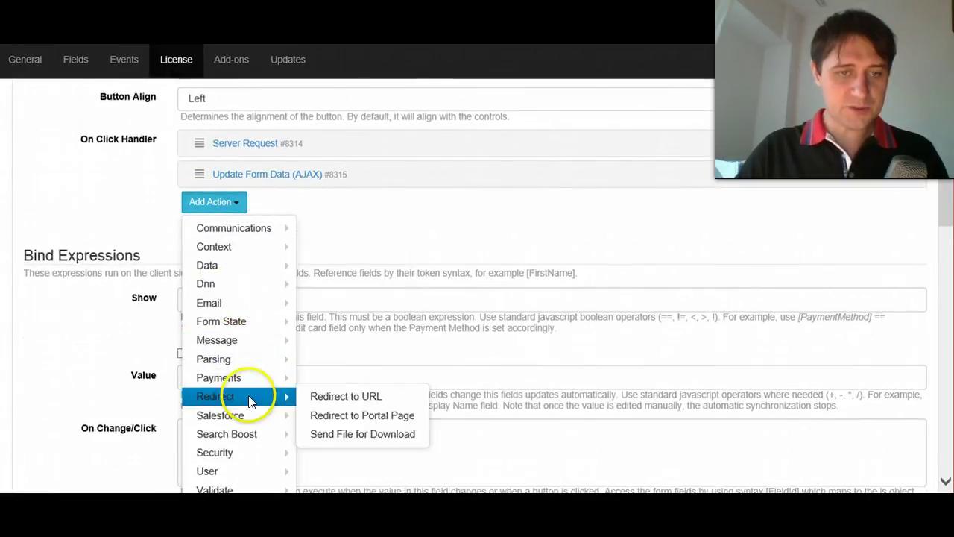
mouse_move(246, 384)
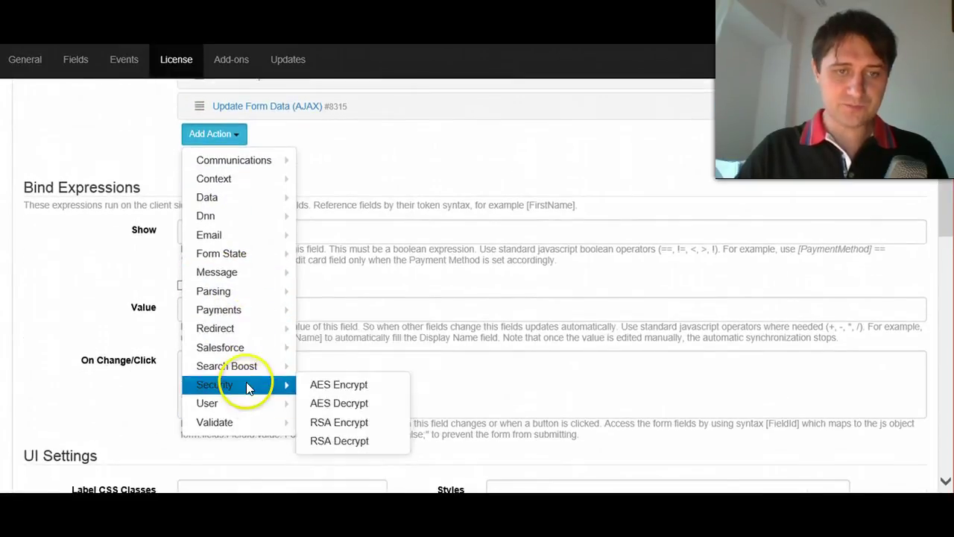
mouse_move(291, 297)
click(322, 291)
scroll(223, 291, up, 2)
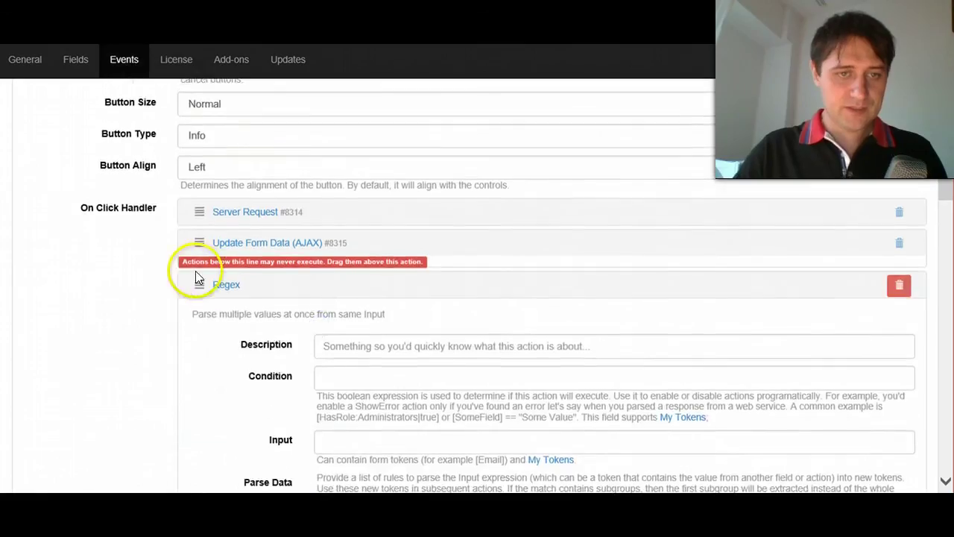
drag(198, 288, 252, 222)
Set the Server Request action's output token name to NameJson and collapse the action
click(252, 212)
scroll(345, 304, down, 3)
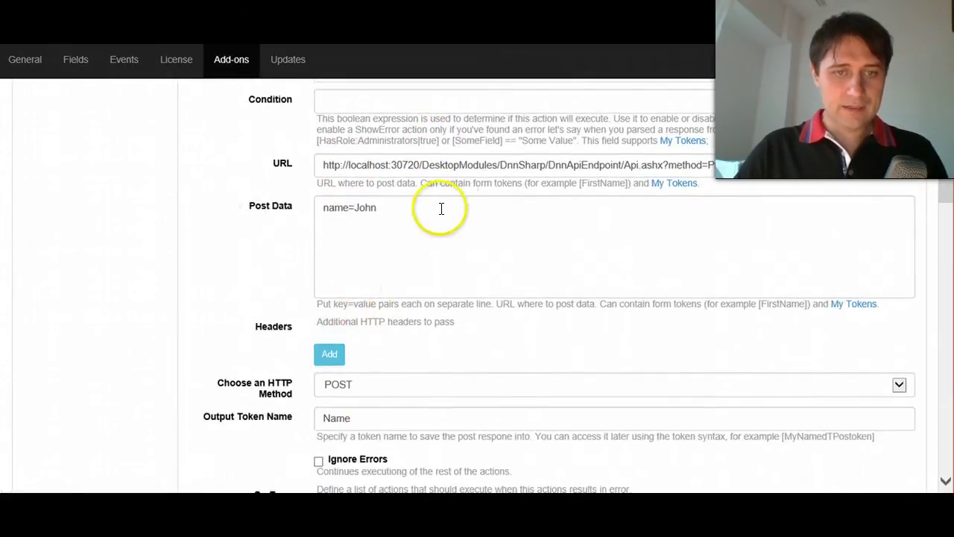
scroll(334, 276, down, 3)
click(364, 222)
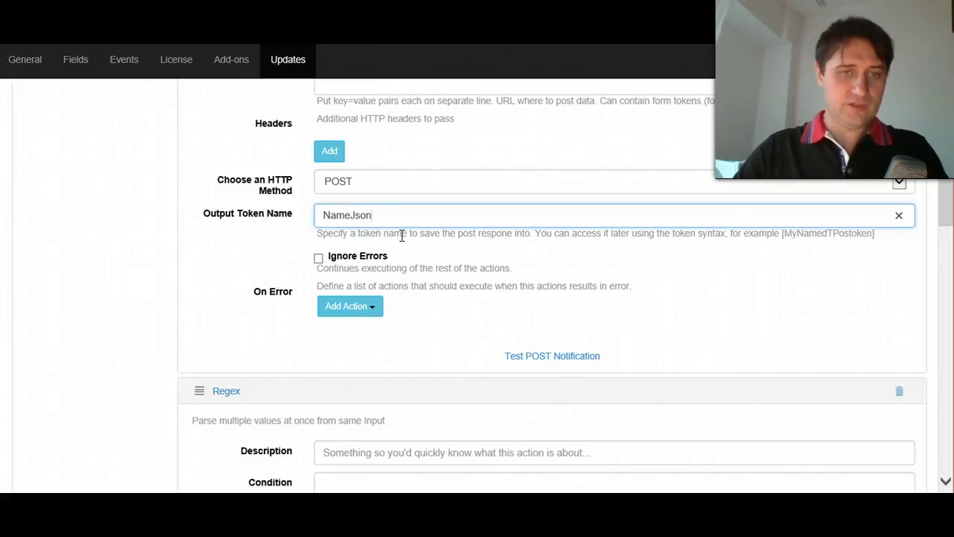
scroll(401, 236, up, 6)
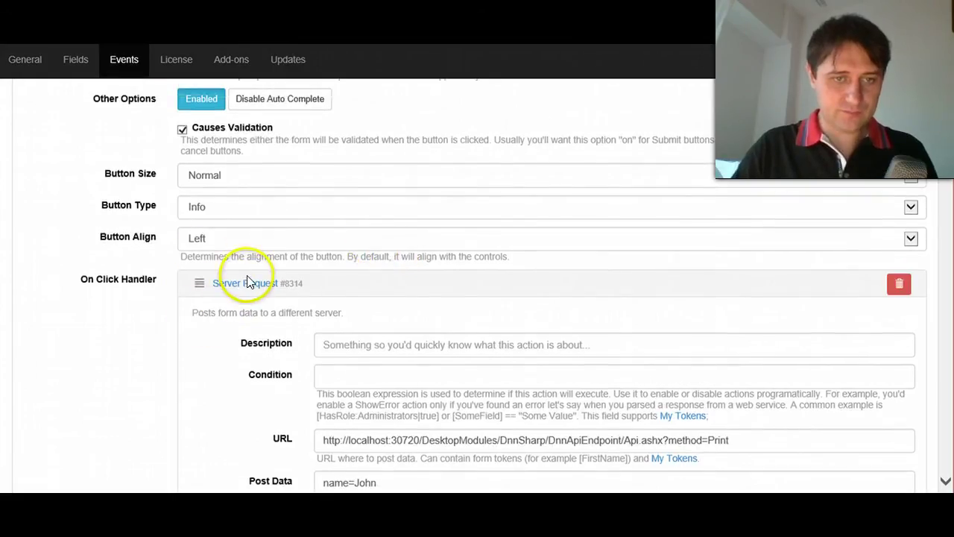
click(246, 282)
Set the Regex action's input to the token [NameJson]
scroll(276, 334, down, 3)
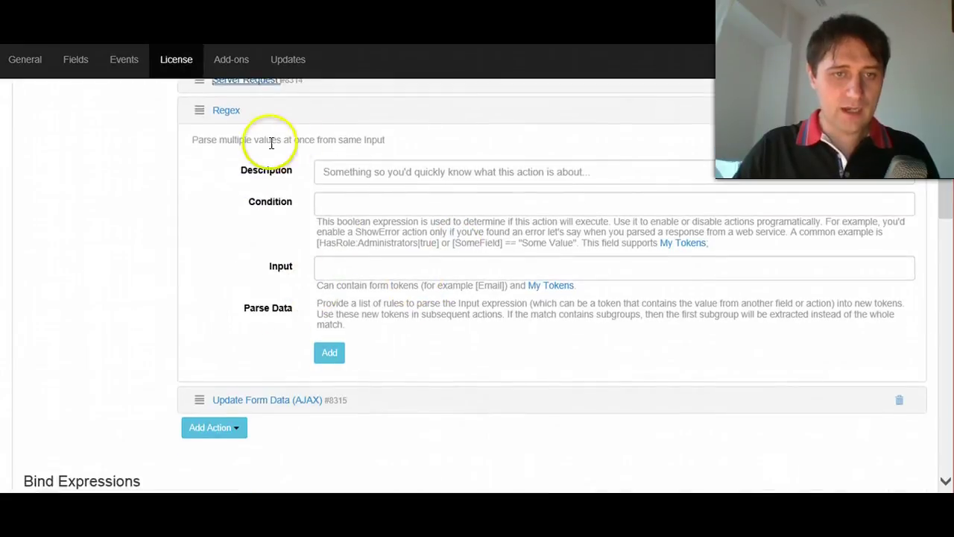
click(356, 273)
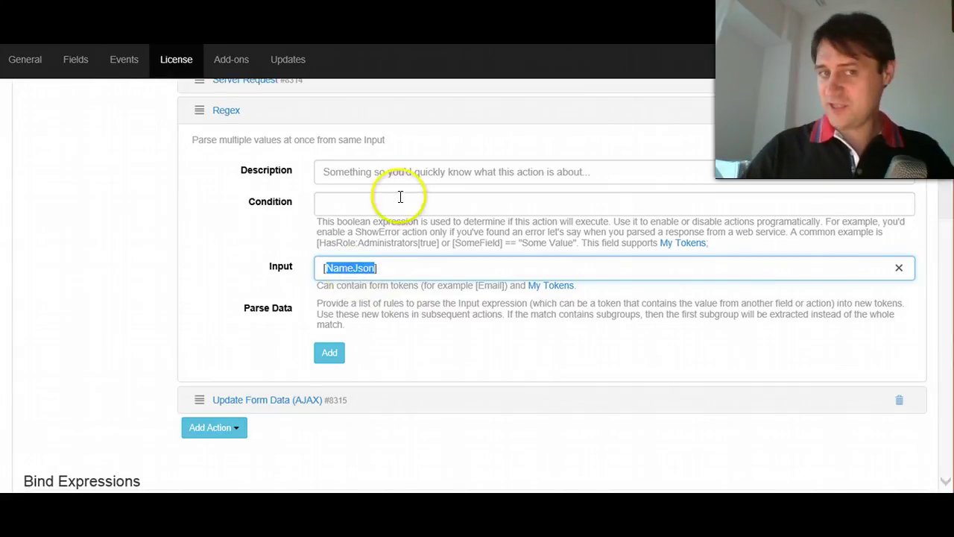
scroll(405, 202, up, 3)
scroll(240, 309, down, 2)
scroll(374, 297, down, 1)
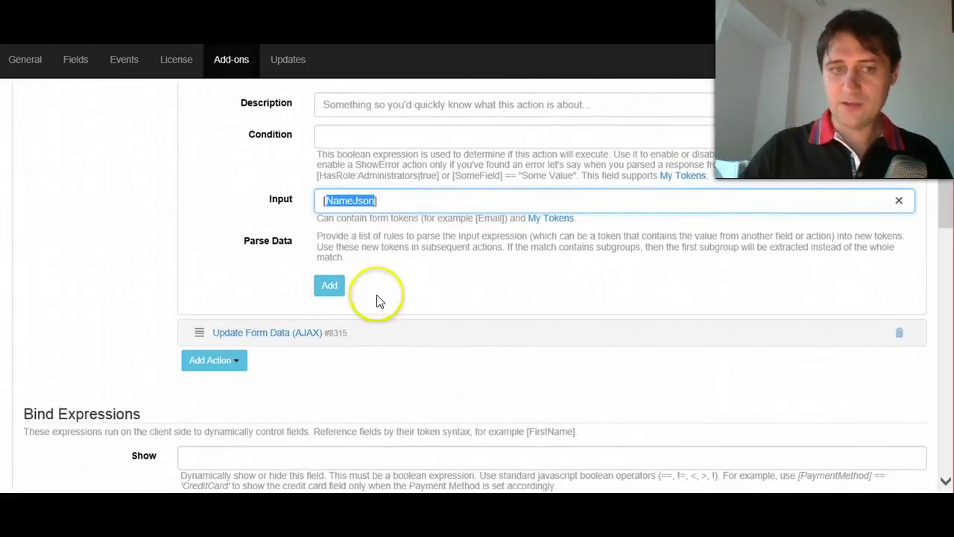
Add a parse rule to the Regex action that stores the match of "Output":"(.*)" in the token Name
click(330, 287)
click(458, 297)
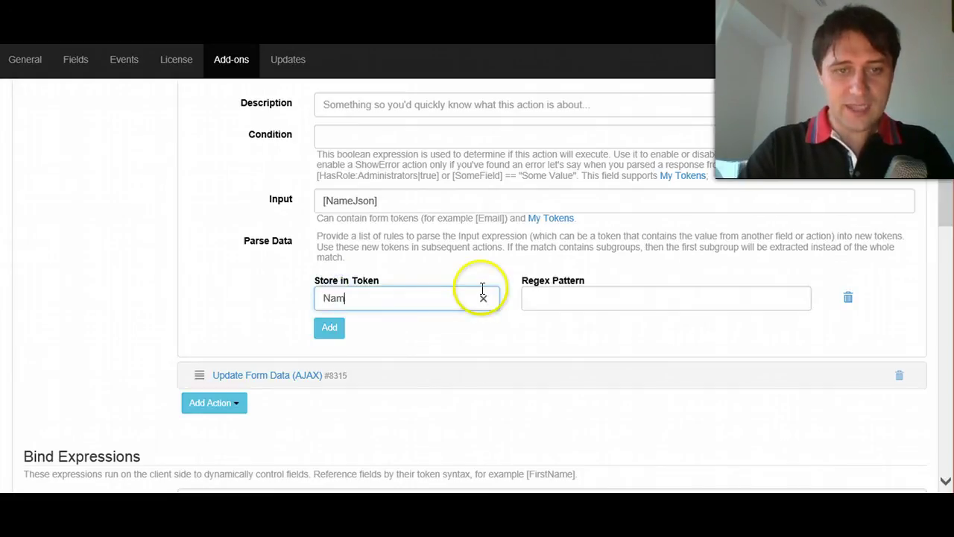
key(Tab)
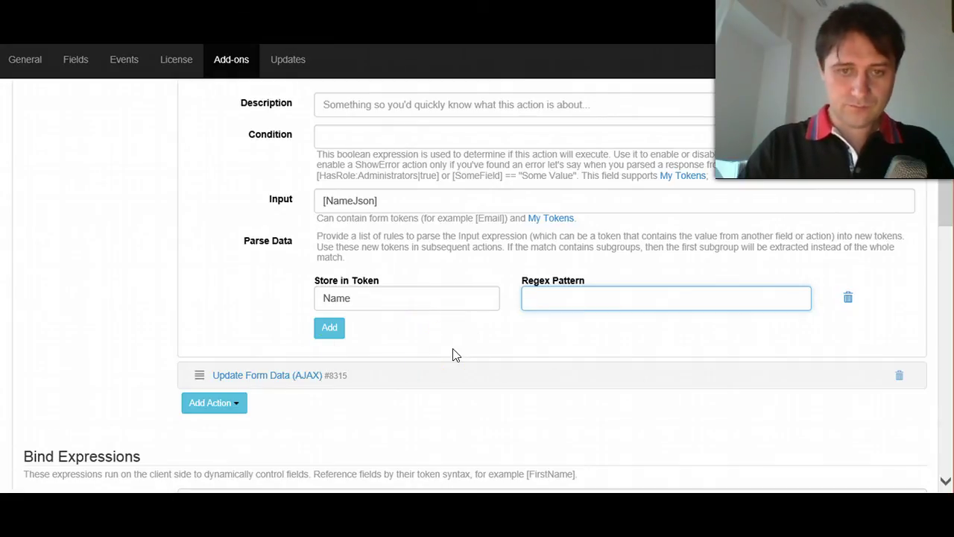
text("Output)
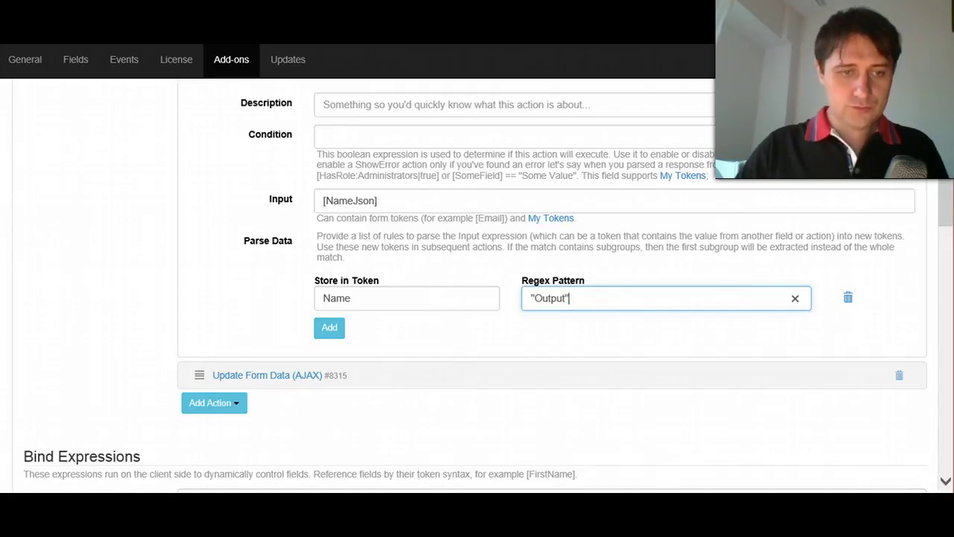
scroll(592, 230, down, 1)
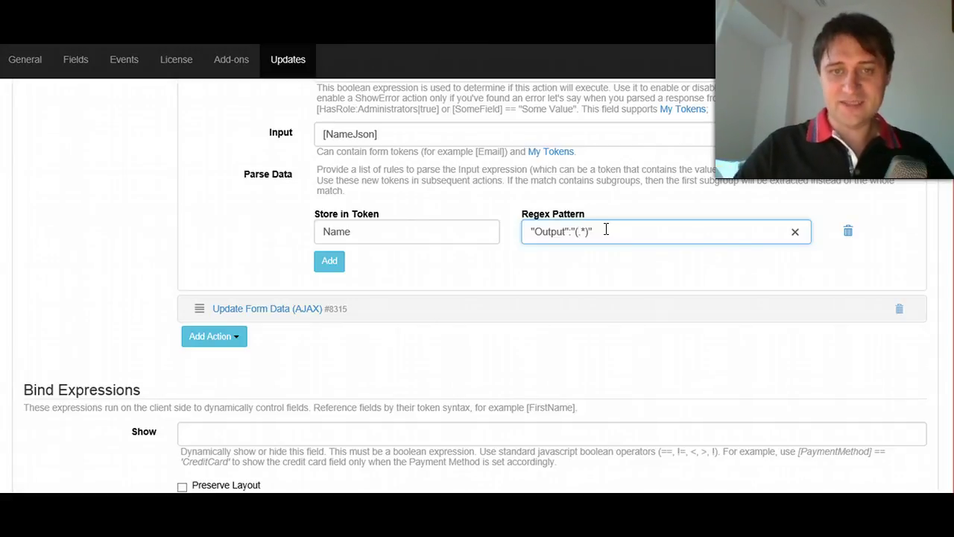
text(.)
click(590, 233)
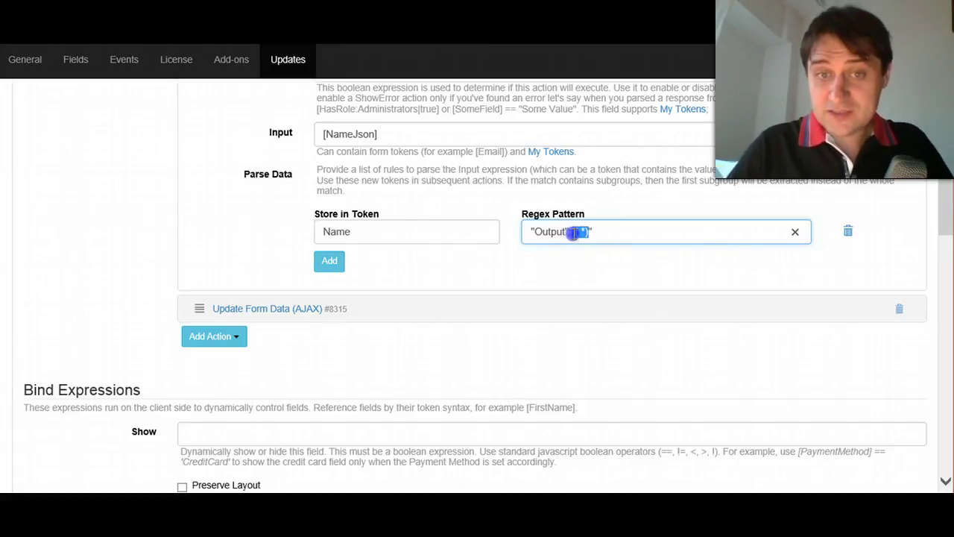
click(652, 224)
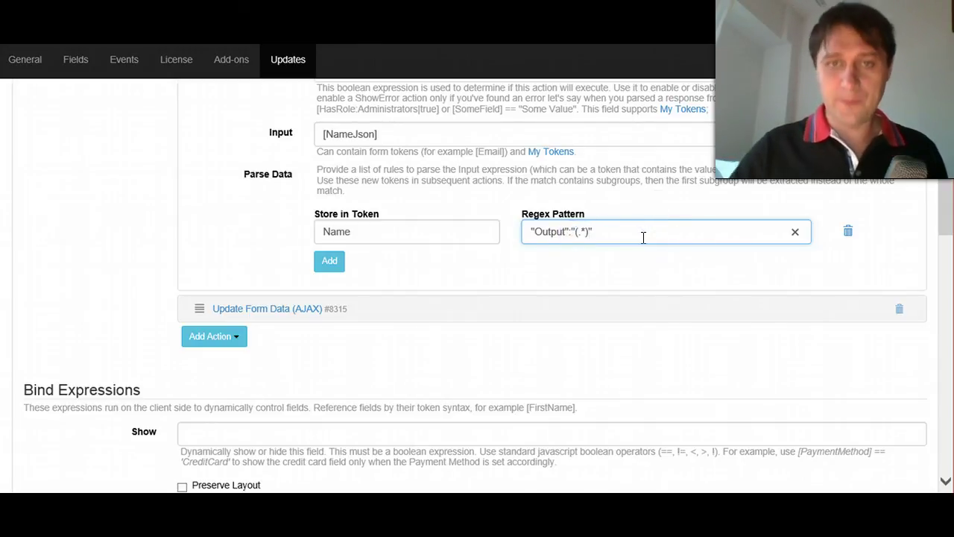
Make the capture group in the Name rule non-greedy by changing its regex pattern to "Output":"(.*?)"
click(637, 261)
double_click(351, 231)
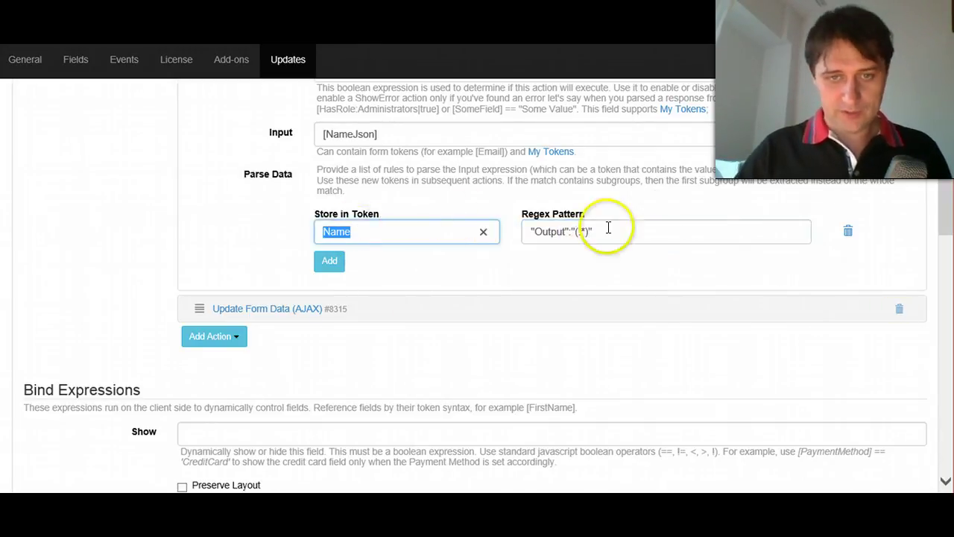
click(635, 229)
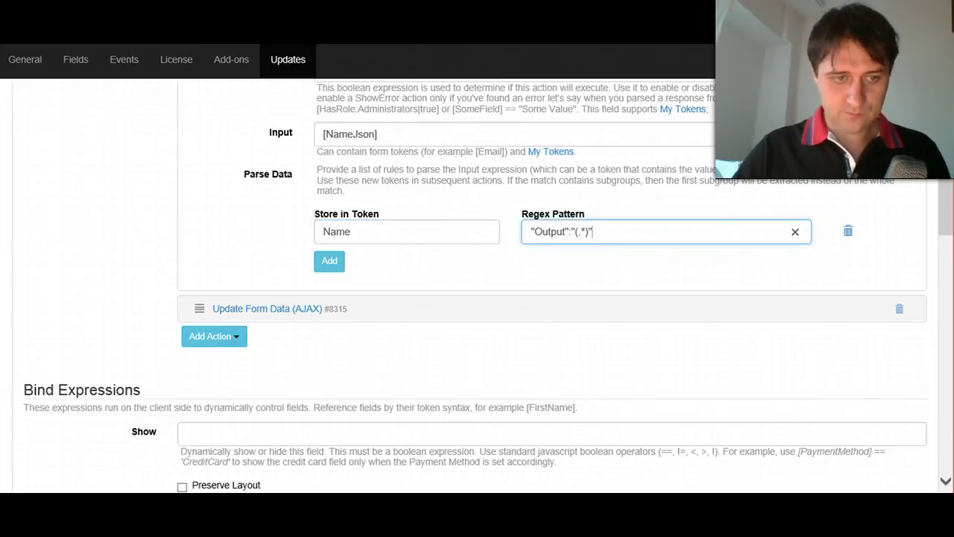
scroll(143, 431, down, 1)
click(584, 164)
click(640, 218)
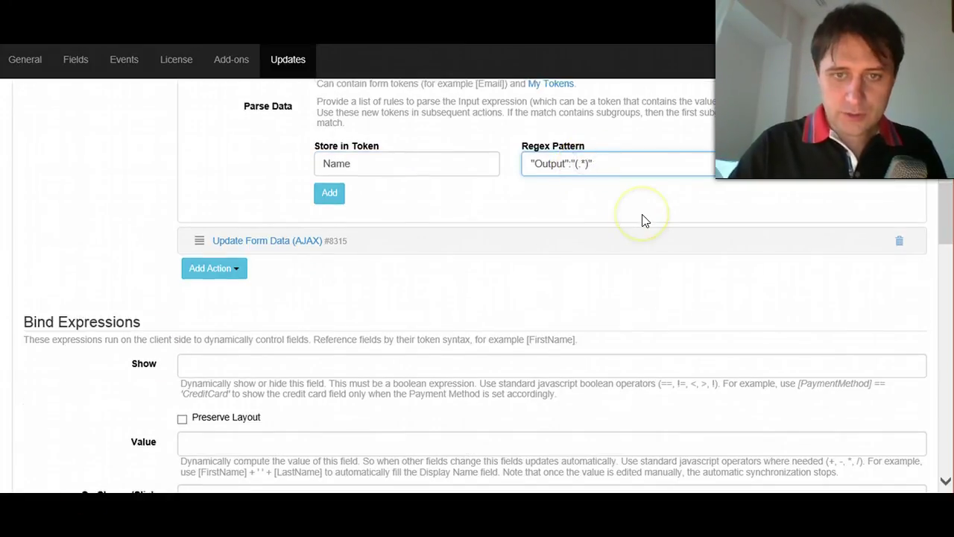
text(?)
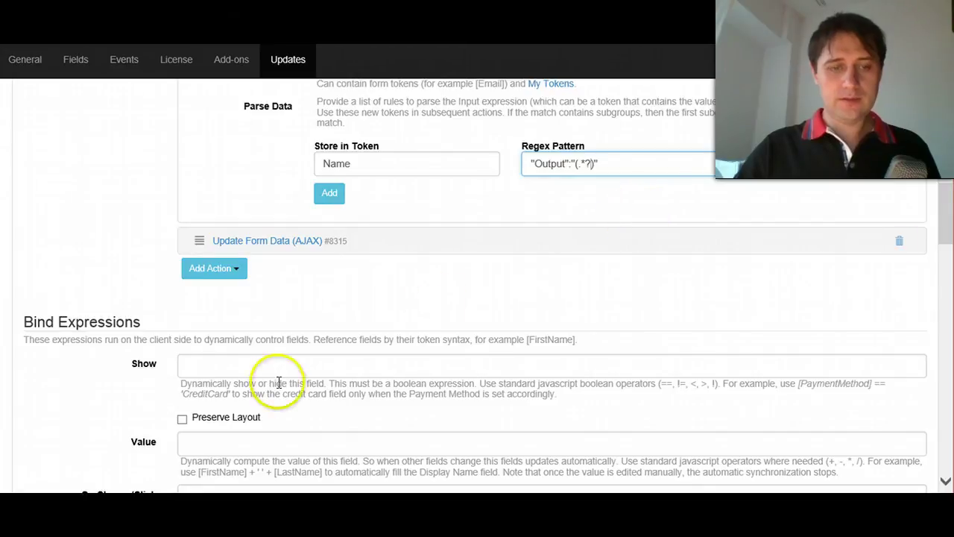
click(665, 163)
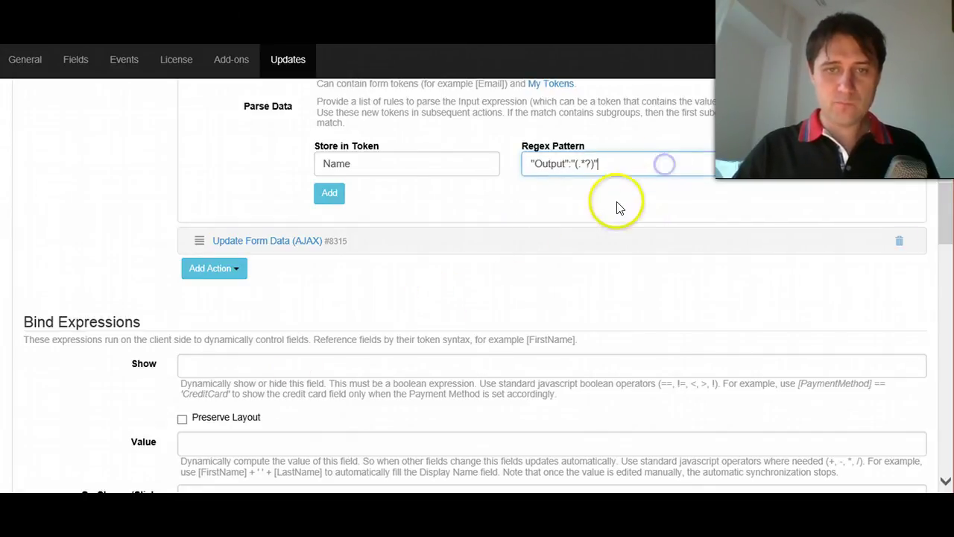
Save the form, run Get Name Server Side on the page, check the Name field and run it again
click(863, 59)
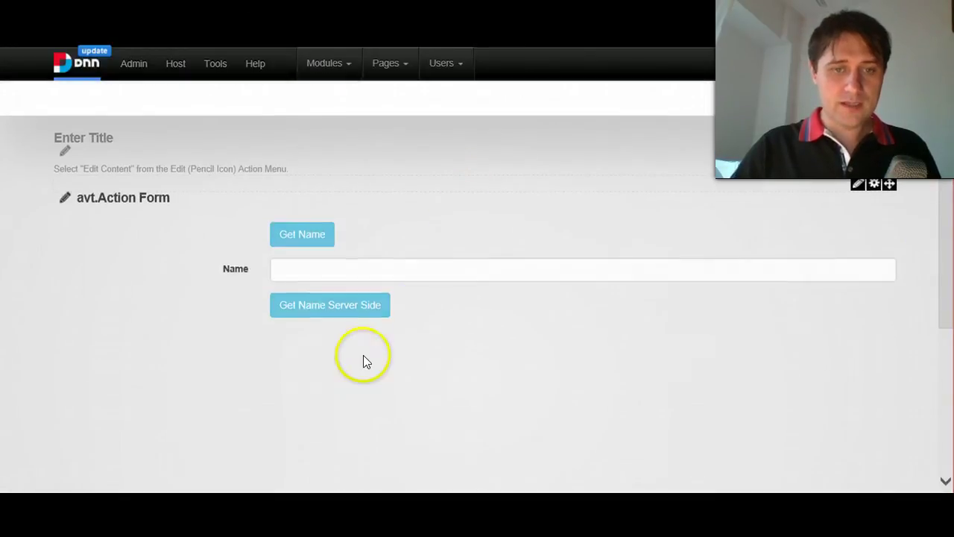
click(344, 311)
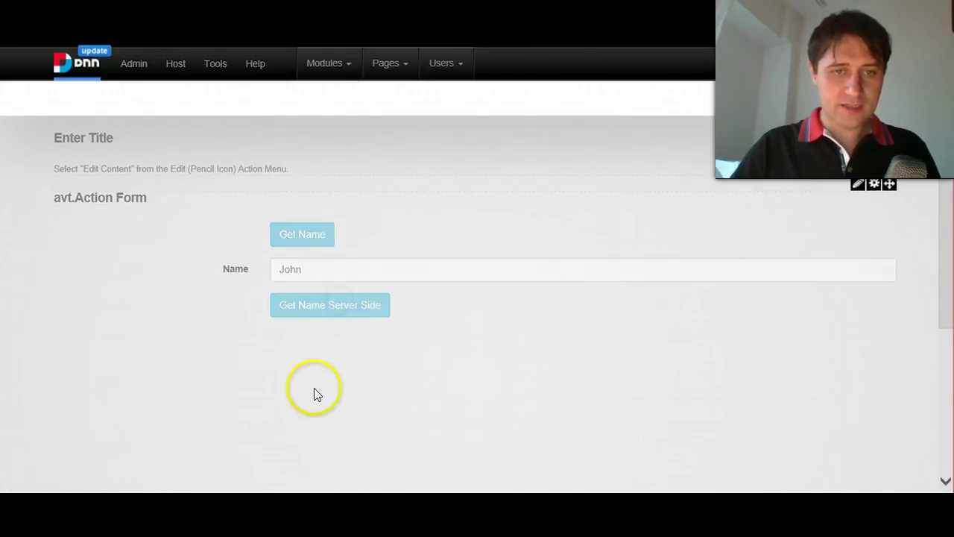
click(331, 272)
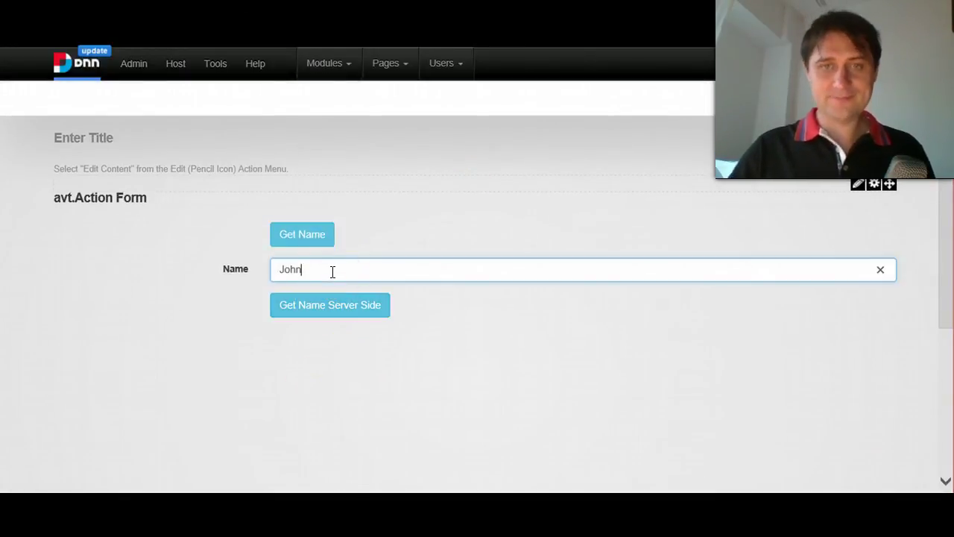
click(310, 273)
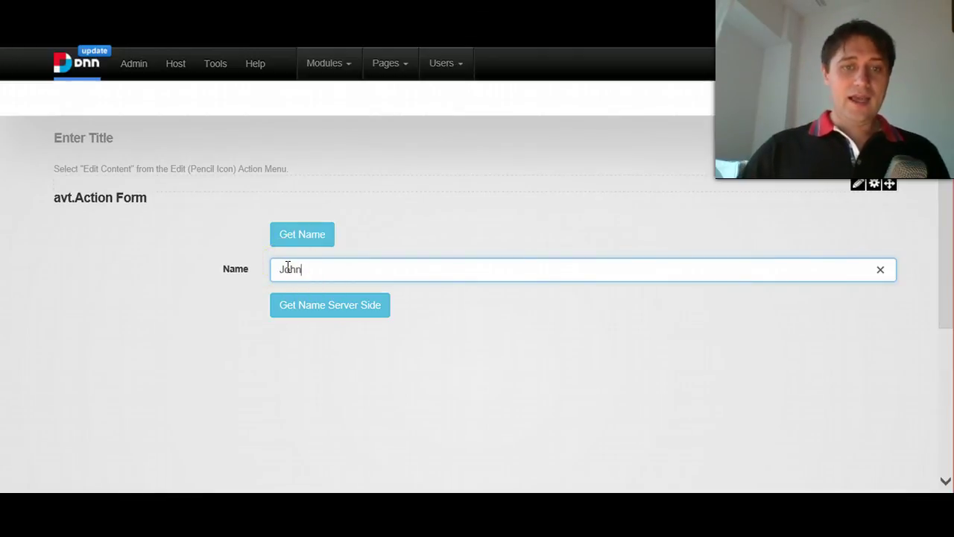
double_click(288, 268)
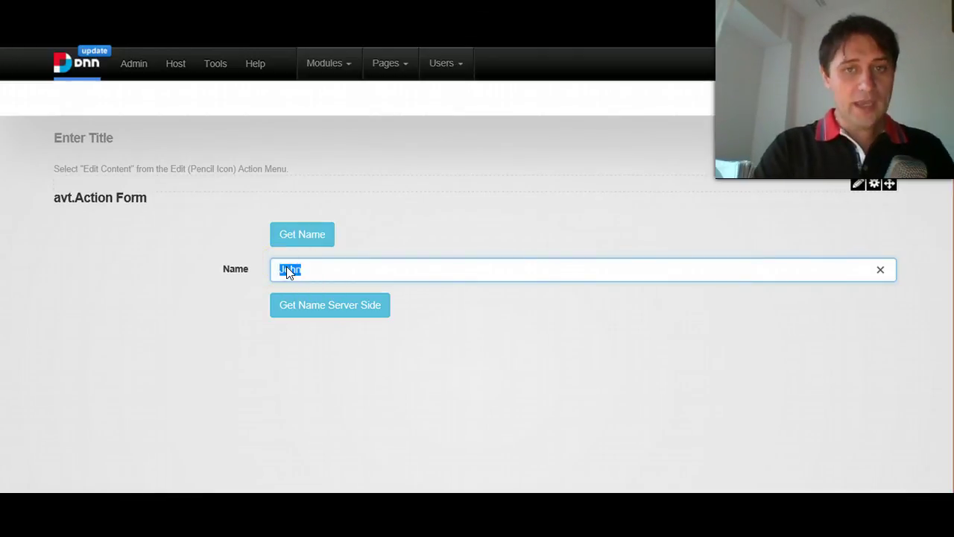
click(349, 310)
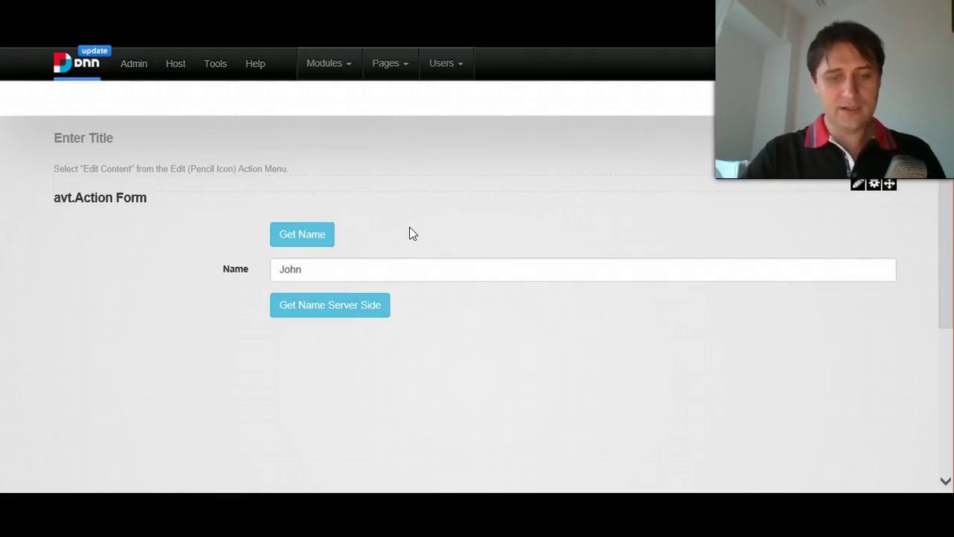
Start capturing network traffic in the browser's developer tools and shrink the tools pane to uncover more of the form
key(F12)
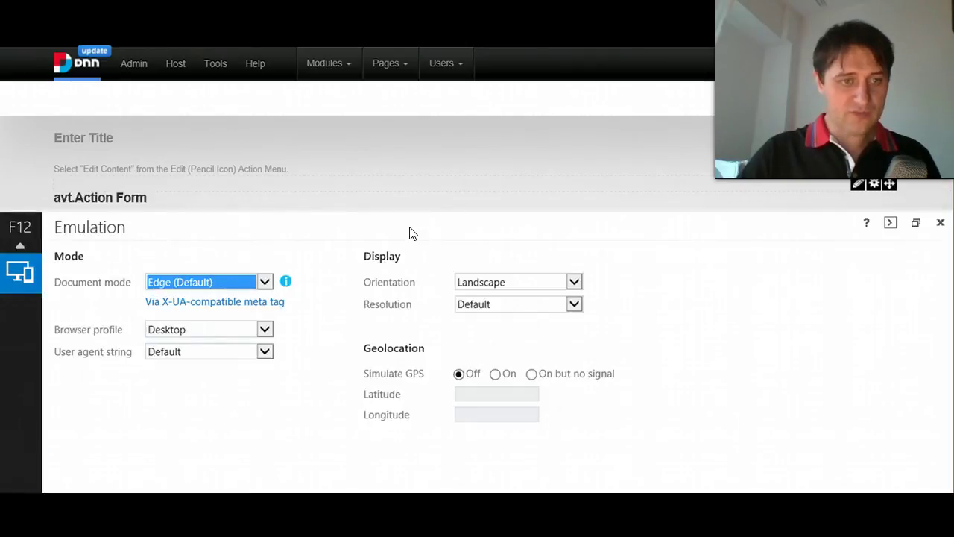
click(20, 248)
scroll(23, 261, up, 2)
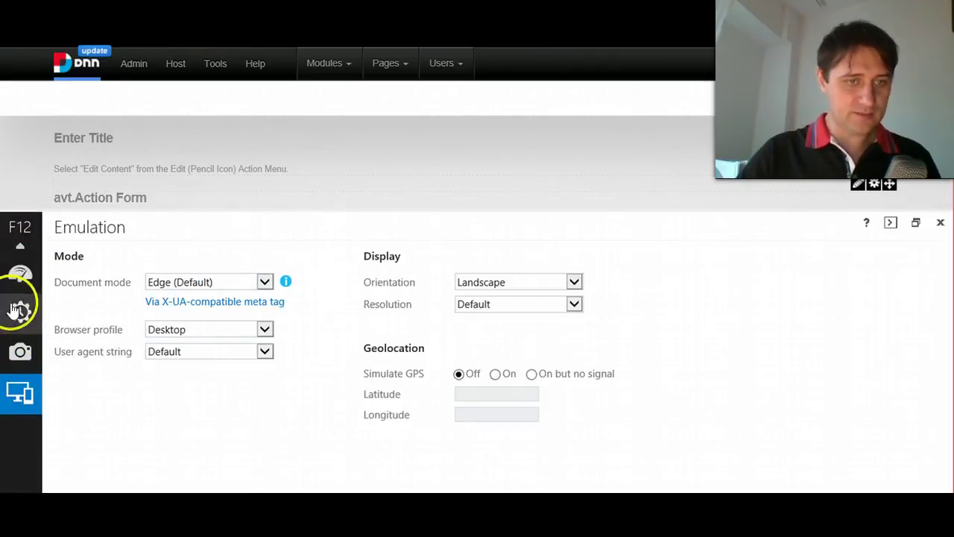
click(21, 288)
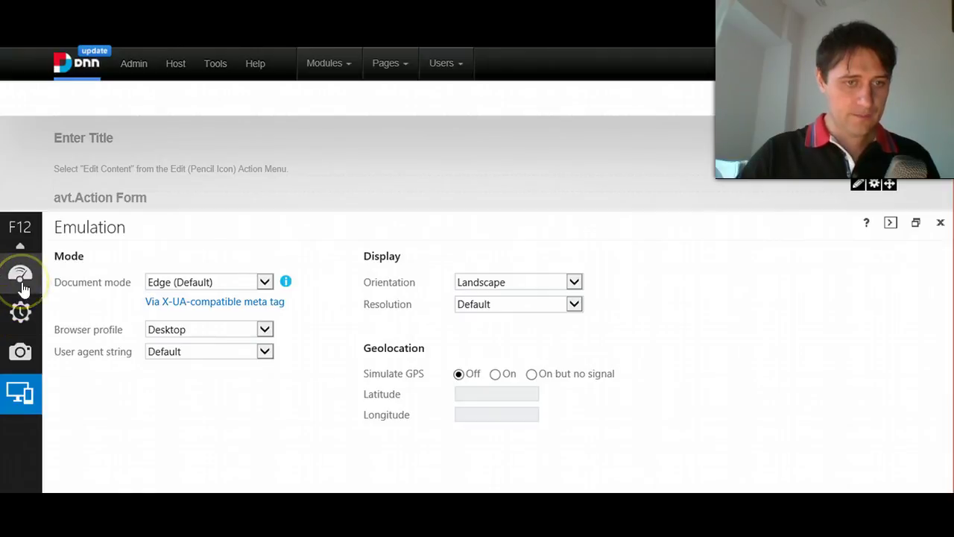
click(23, 246)
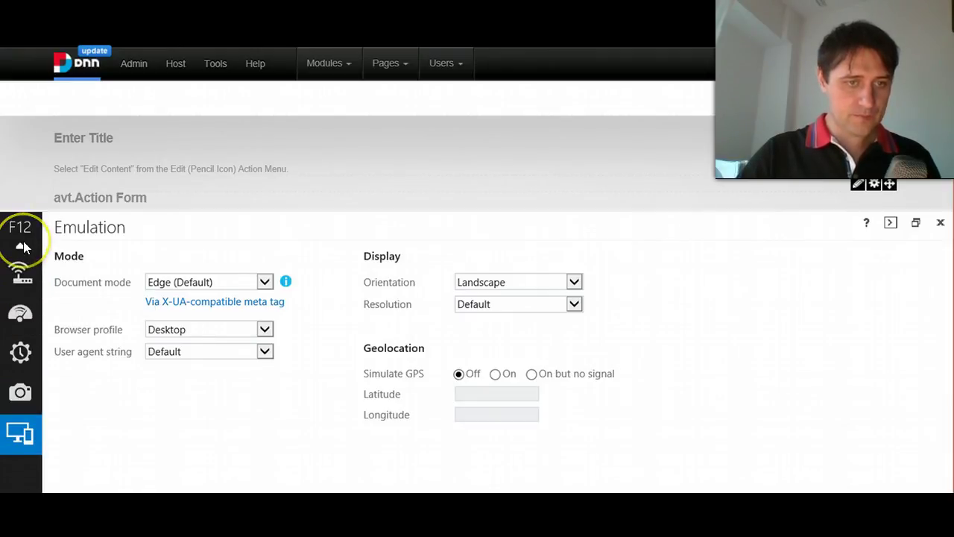
scroll(22, 246, up, 3)
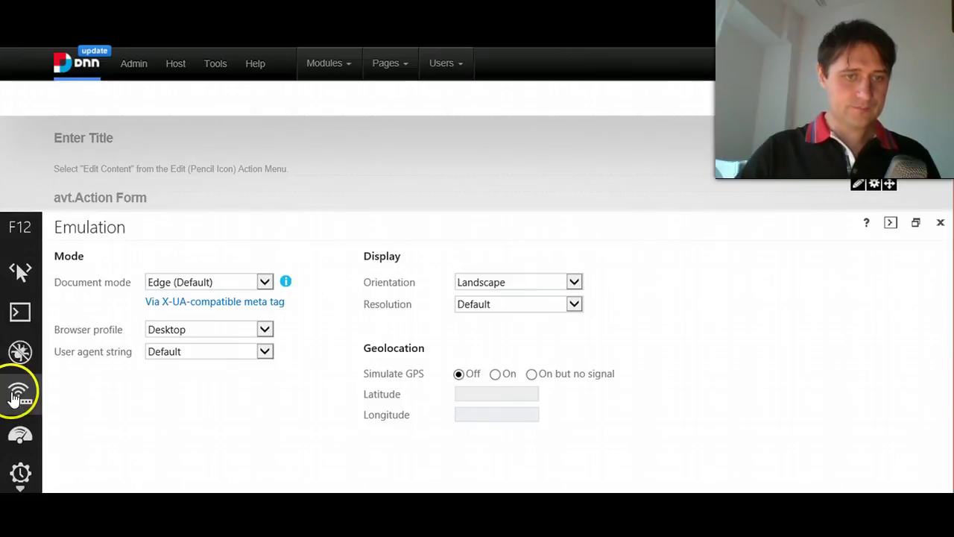
click(18, 395)
click(161, 227)
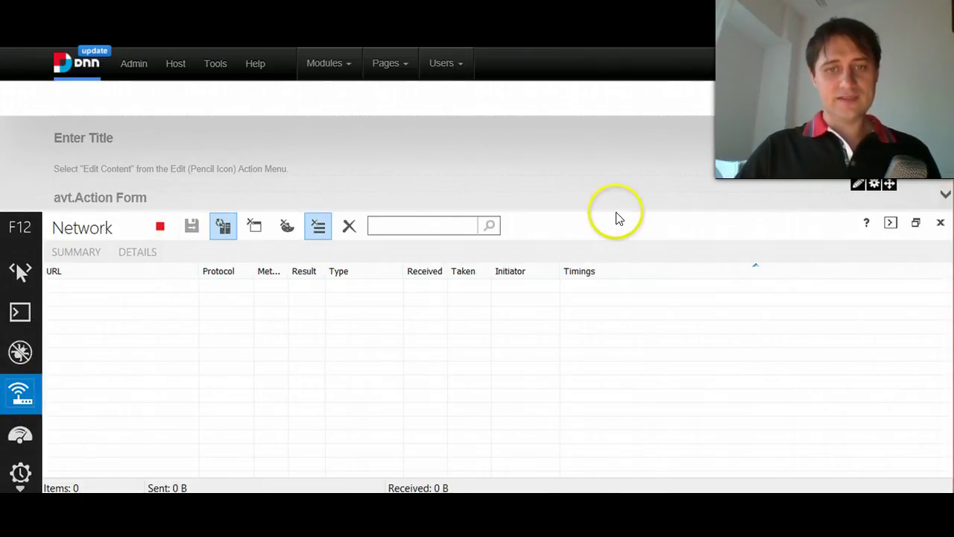
drag(614, 212, 624, 260)
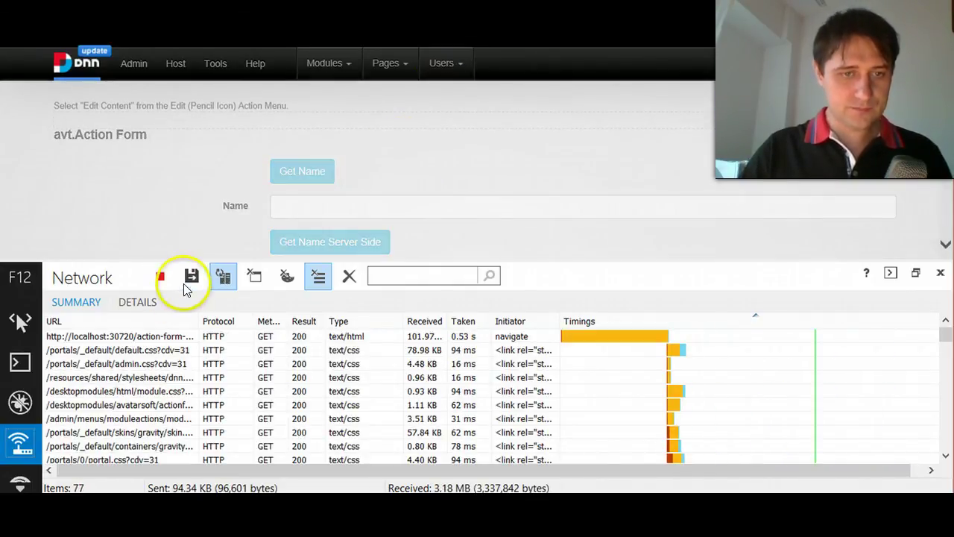
Clear the captured traffic, run Get Name and Get Name Server Side to compare their network requests, and close the developer tools
click(348, 280)
click(294, 174)
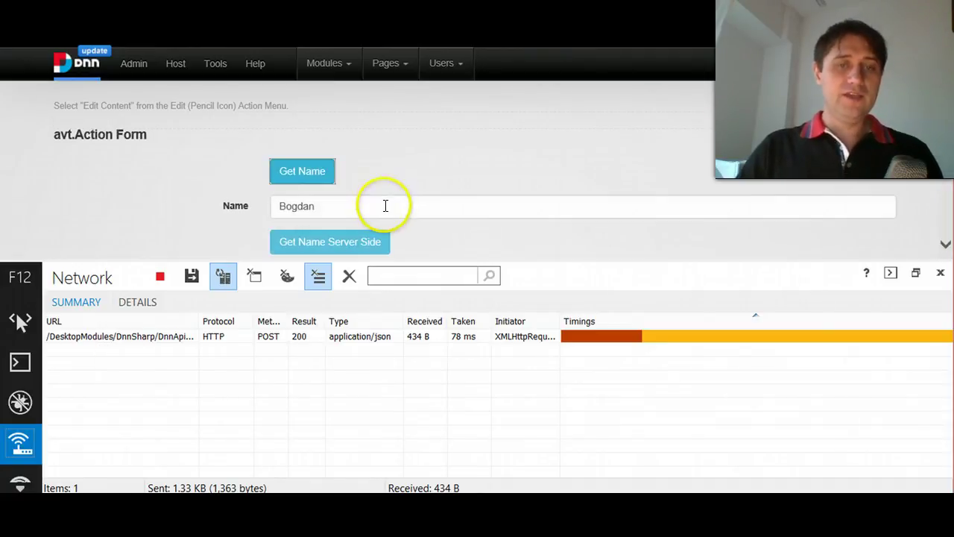
scroll(372, 202, down, 1)
click(346, 206)
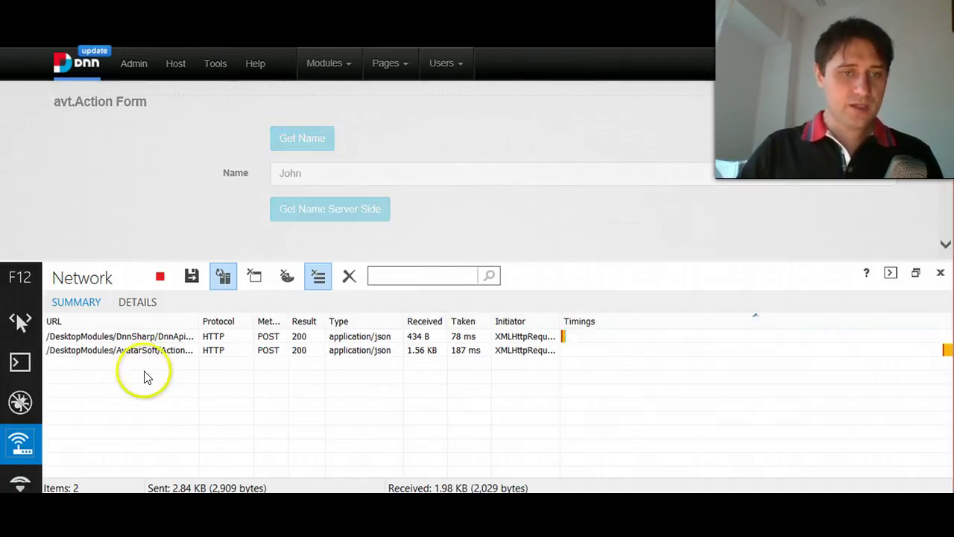
click(118, 351)
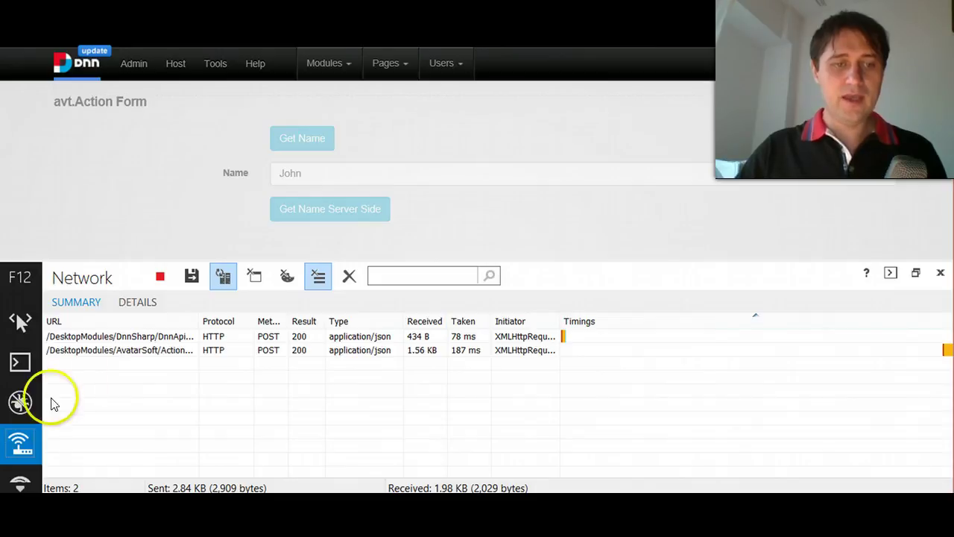
click(941, 273)
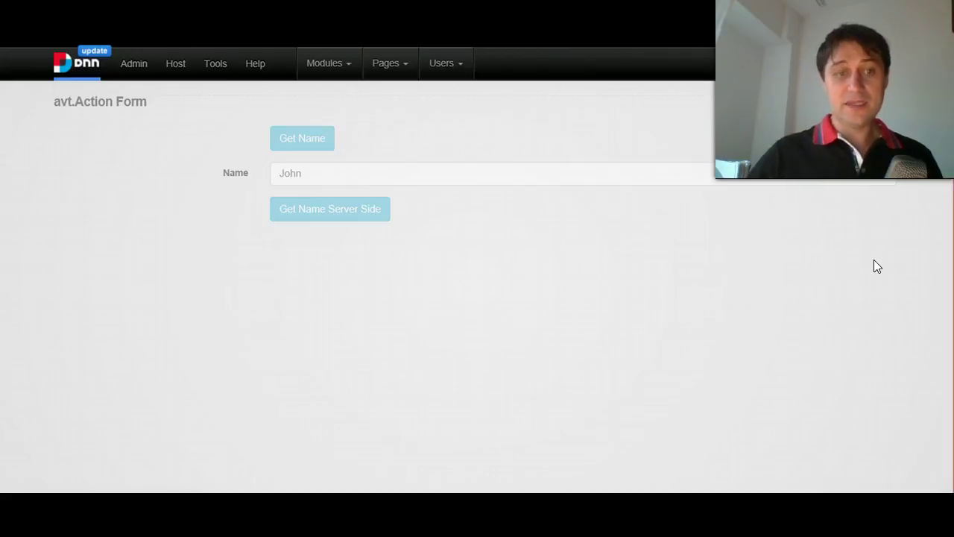
click(812, 237)
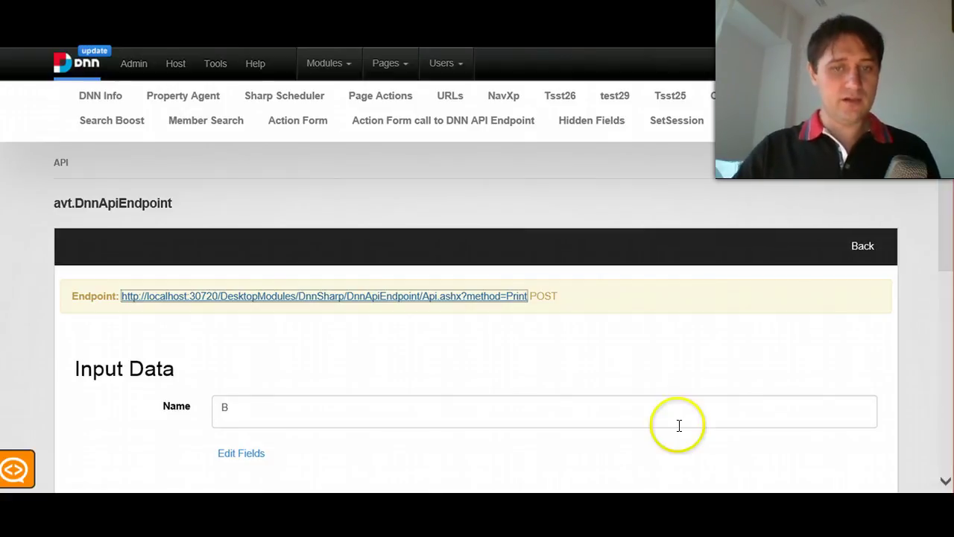
click(782, 298)
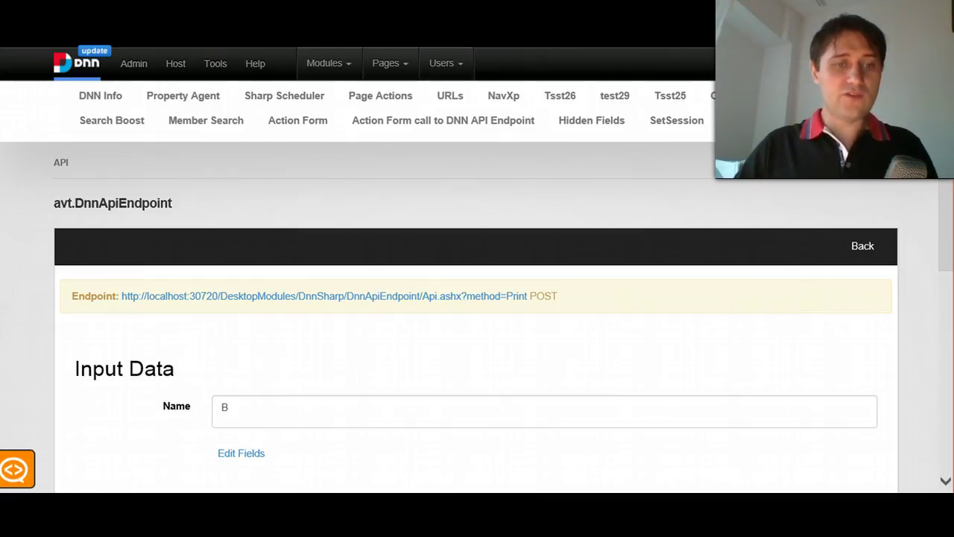
click(183, 475)
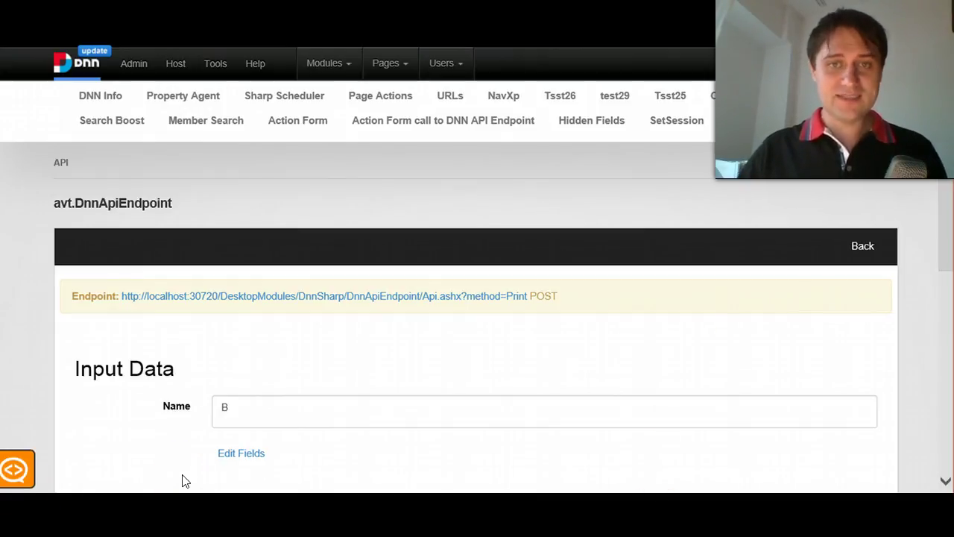